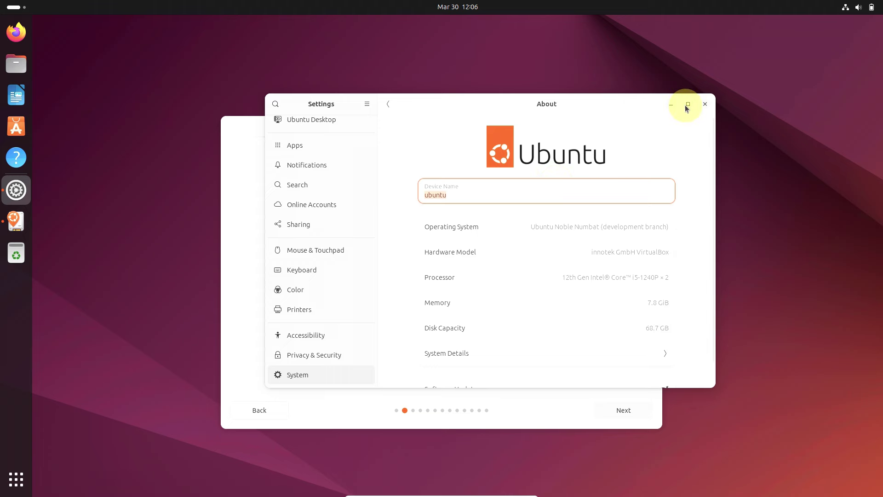
Step: Maximize Settings on the About page, review System Details, then close that dialog
left_click(686, 105)
left_click(518, 357)
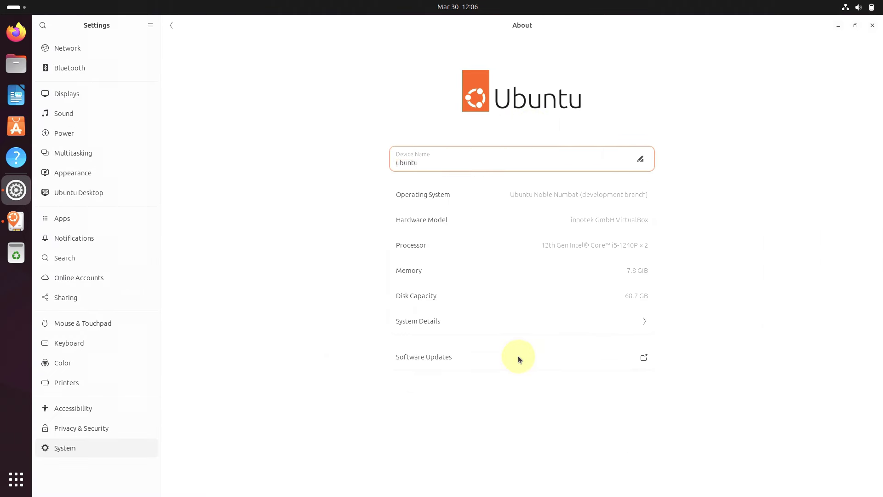
left_click(515, 327)
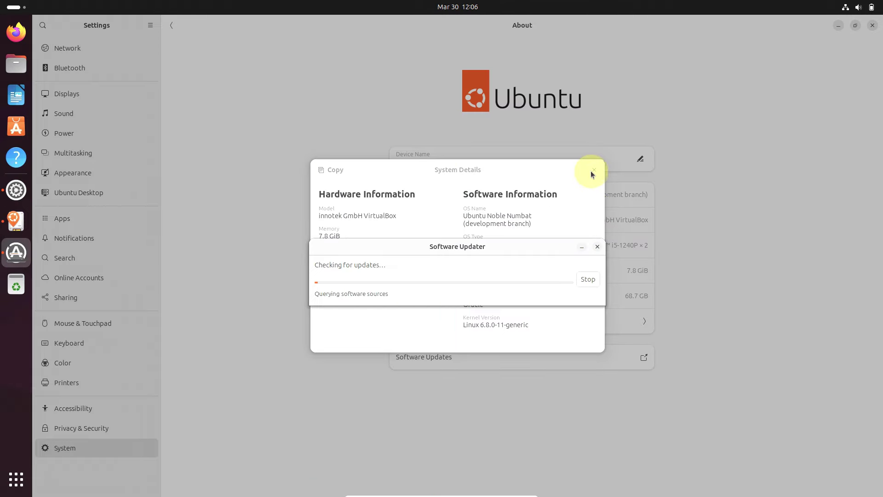
left_click(676, 191)
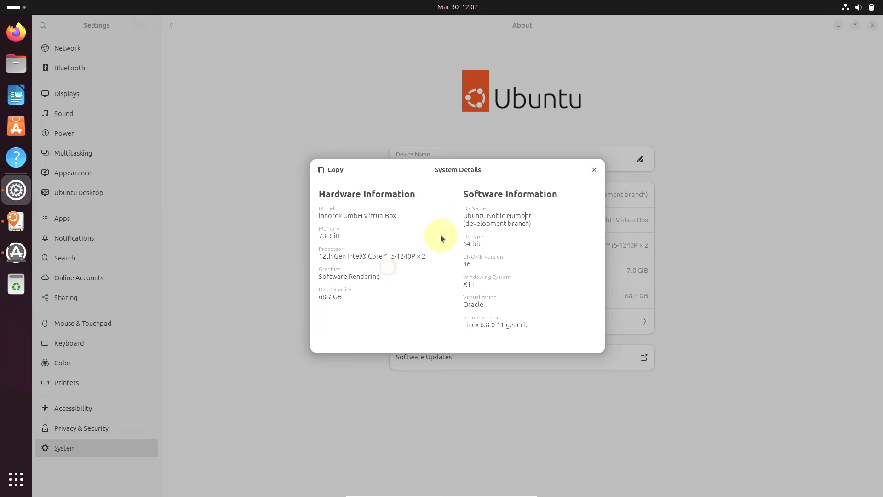
left_click(592, 170)
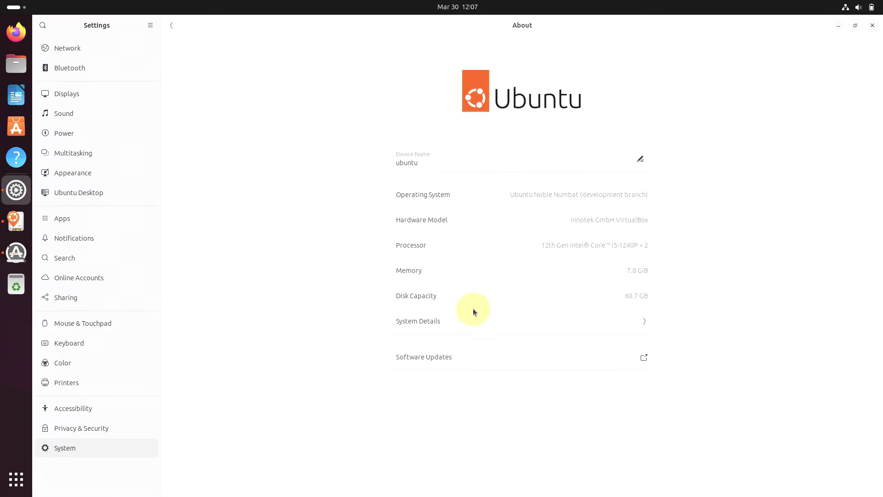
Step: Rename the device to 9to5linux
left_click(392, 166)
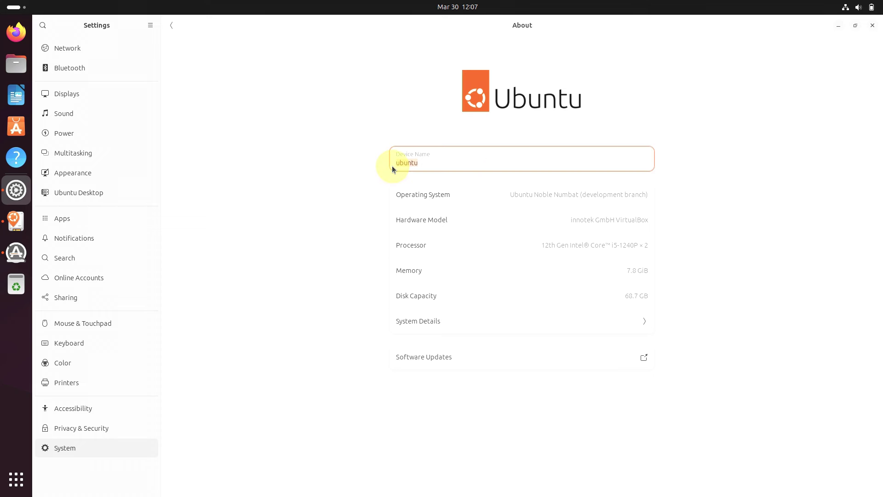
type("9to5linux")
key("Return")
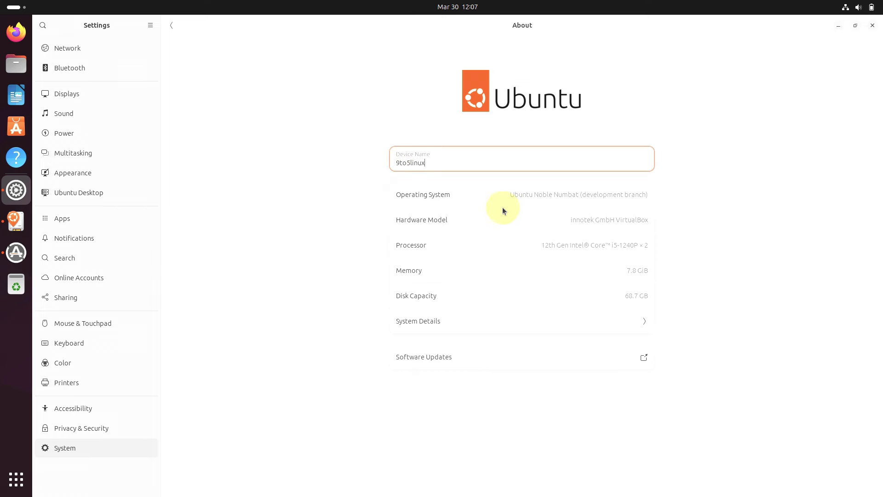
Step: Review System Details once more, then close GNOME Settings
left_click(478, 329)
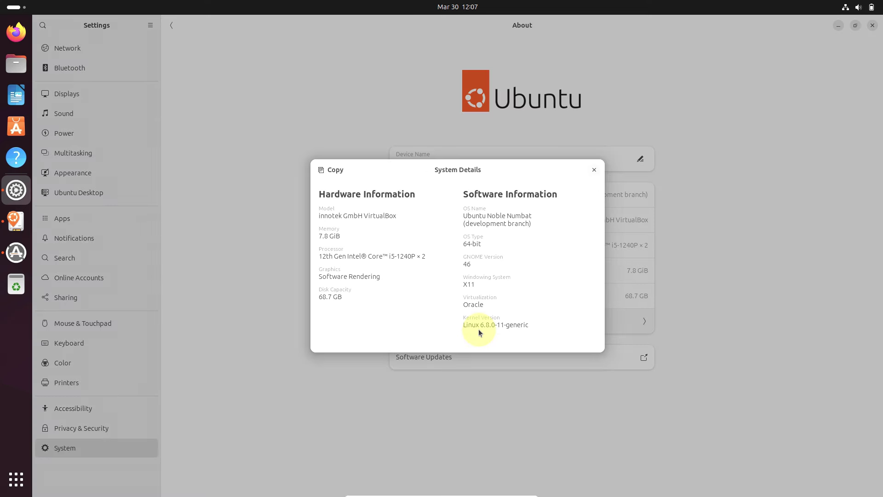
left_click(592, 172)
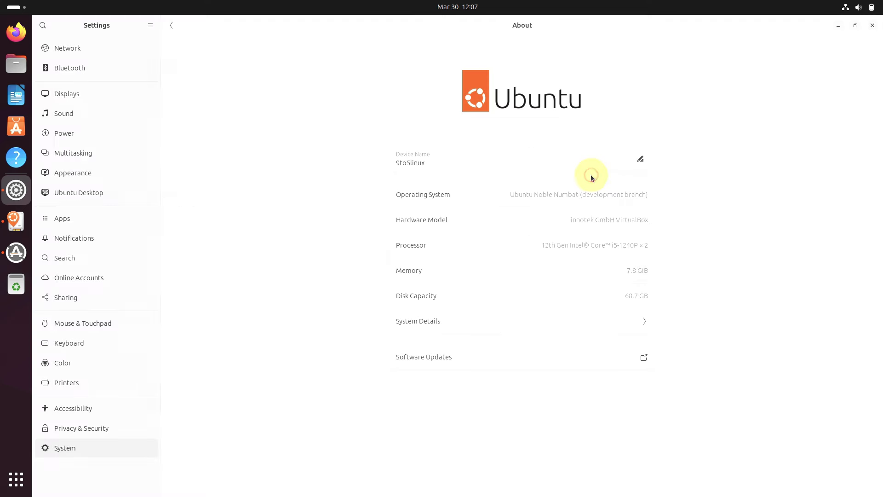
left_click(871, 28)
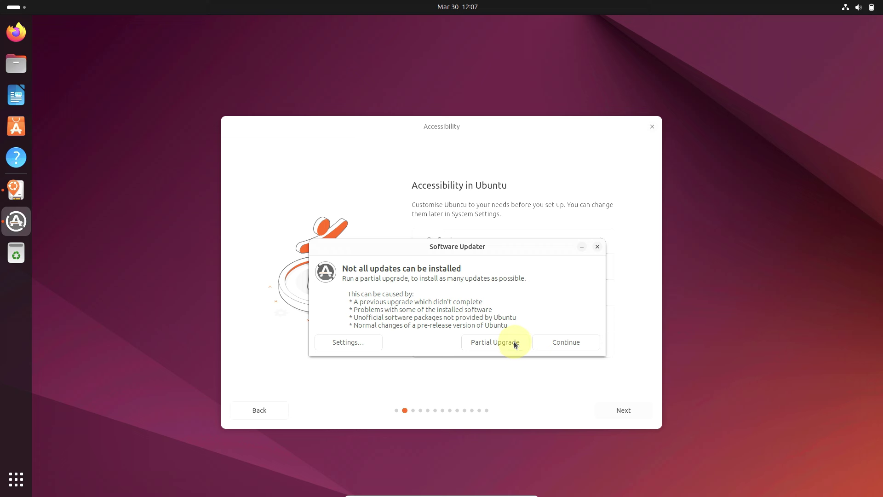
Step: Dismiss the internal error with Don't send and start a Partial Upgrade
left_click(346, 342)
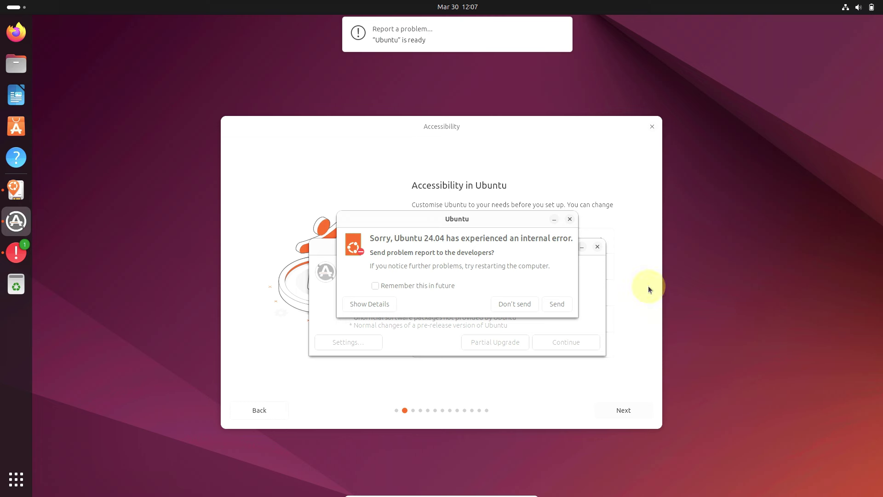
left_click(515, 301)
left_click(515, 304)
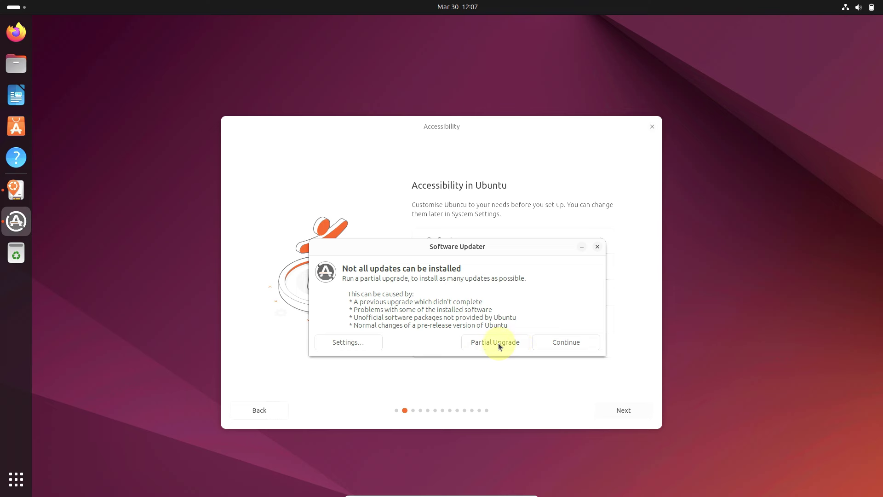
left_click(518, 345)
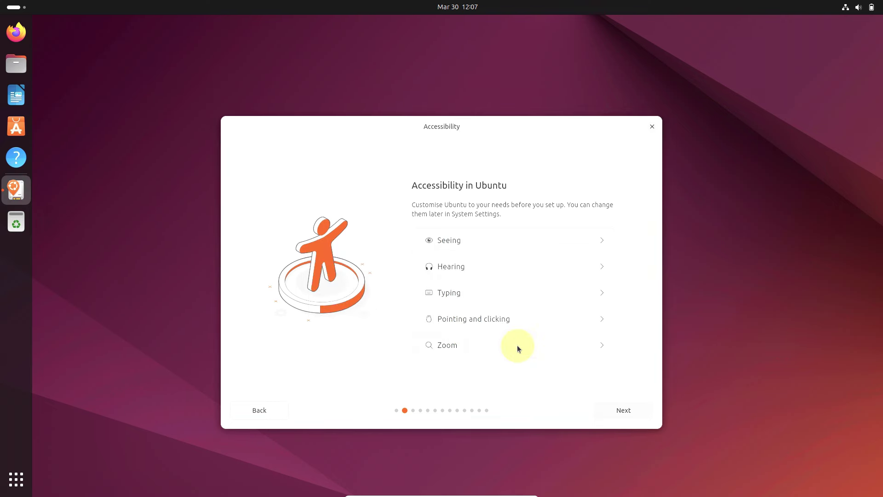
Step: Authenticate the upgrade, then step back to Language and return to Accessibility
left_click(470, 314)
left_click(273, 410)
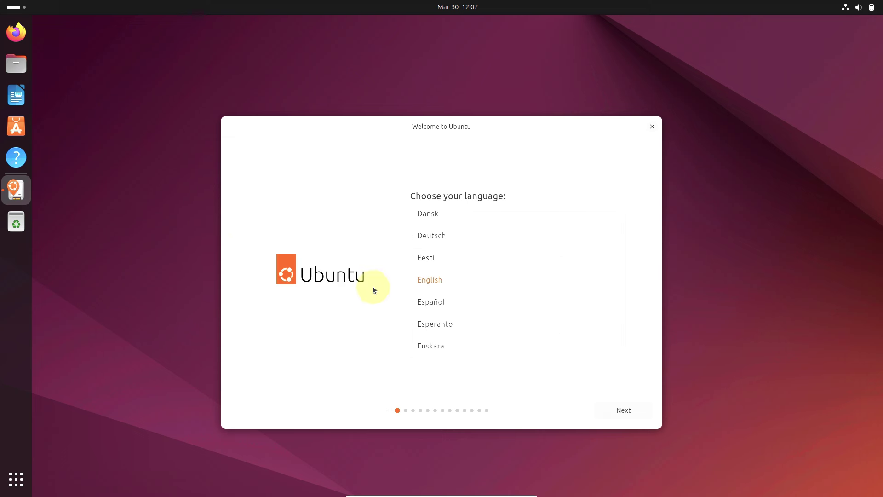
left_click(631, 405)
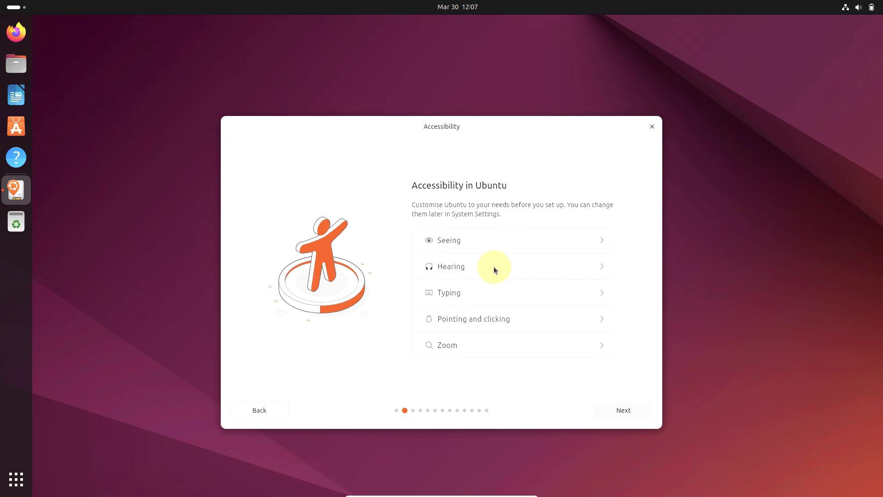
Step: Expand Seeing, Hearing, Typing, Pointing and clicking, and Zoom, leaving all off, then continue
left_click(605, 244)
left_click_drag(622, 231, 622, 318)
left_click(598, 293)
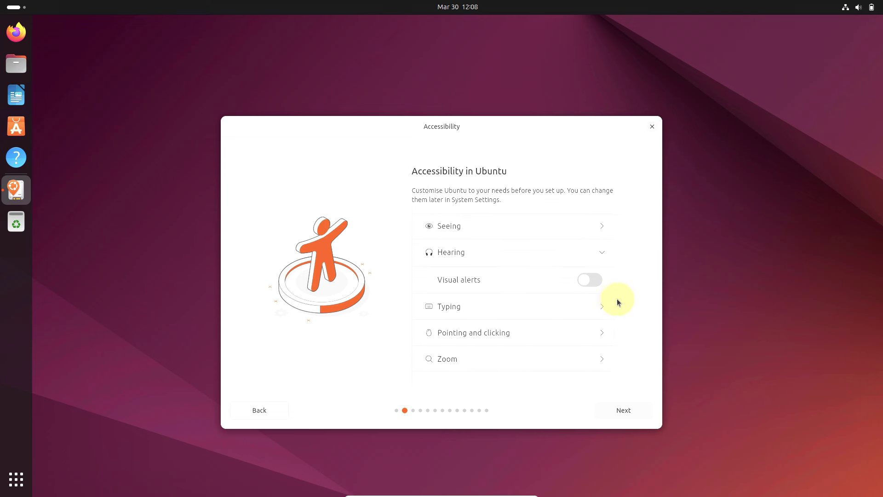
left_click(600, 306)
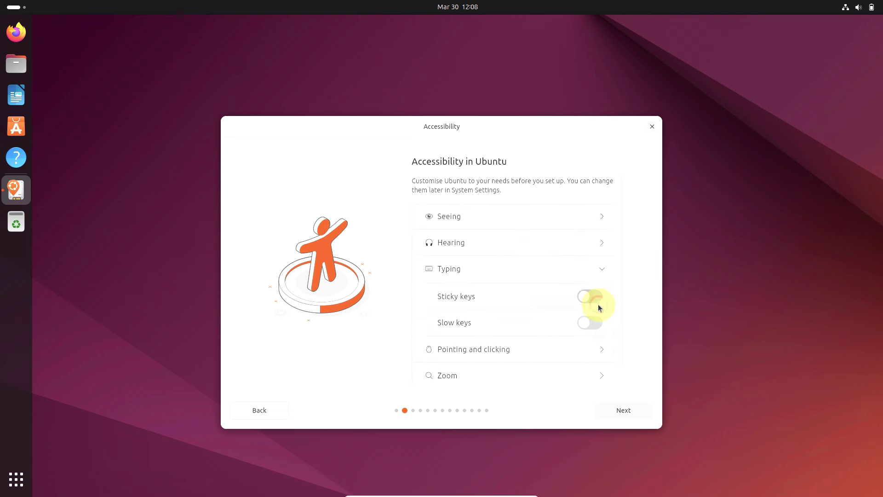
left_click(601, 351)
left_click(602, 358)
left_click(621, 410)
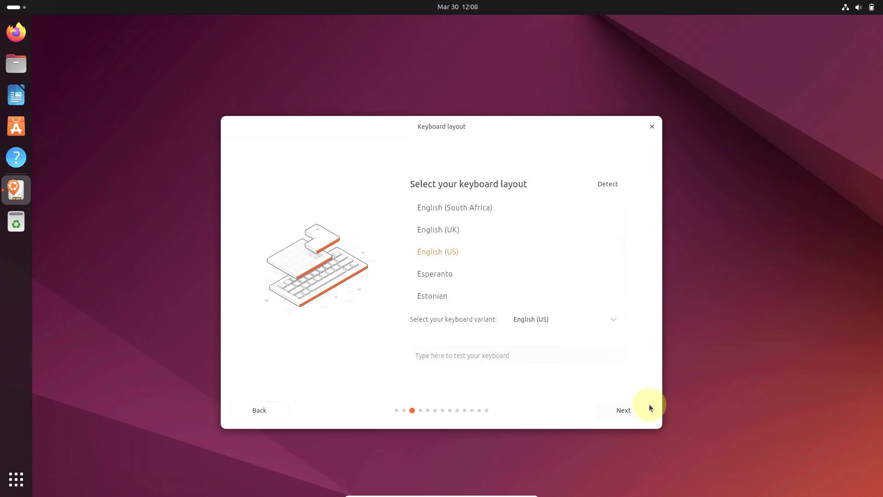
Step: Accept English (US) layout and wired connection, skip the installer update, and choose Try Ubuntu
left_click(638, 409)
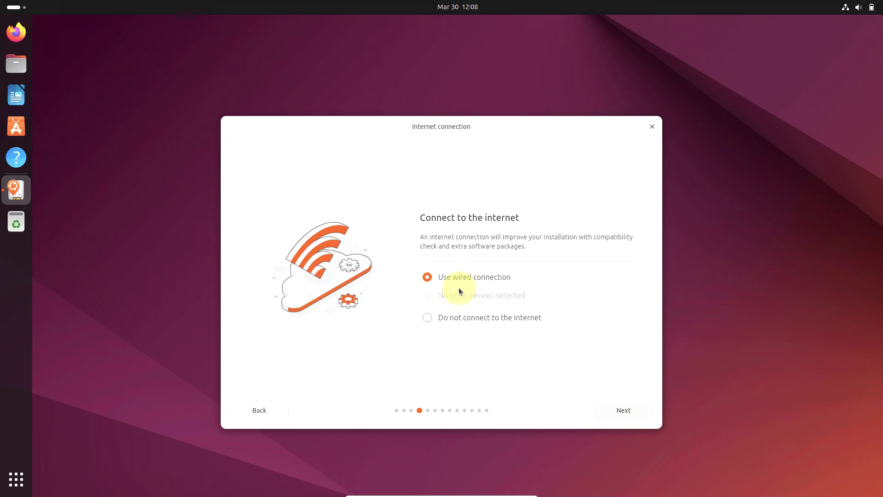
left_click(610, 411)
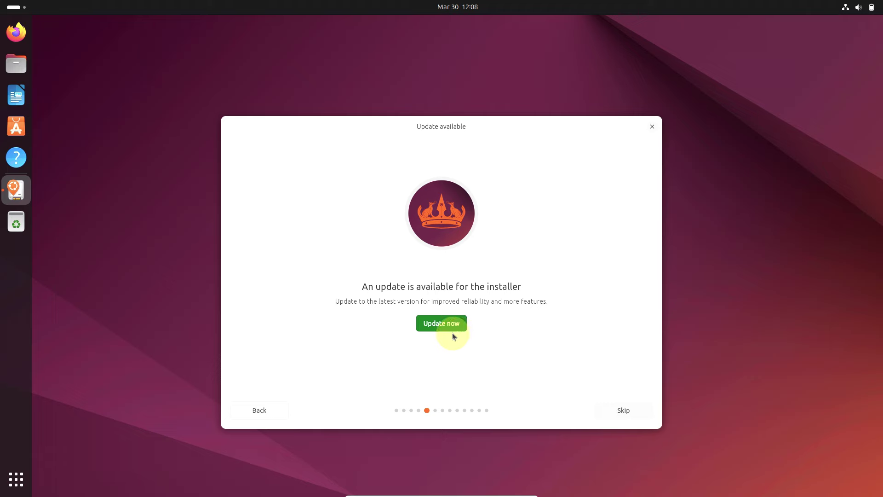
left_click(630, 405)
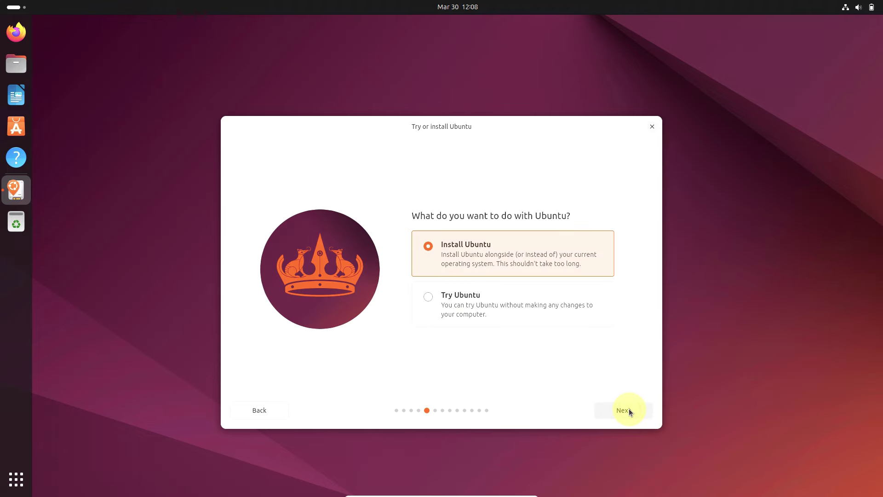
left_click(443, 304)
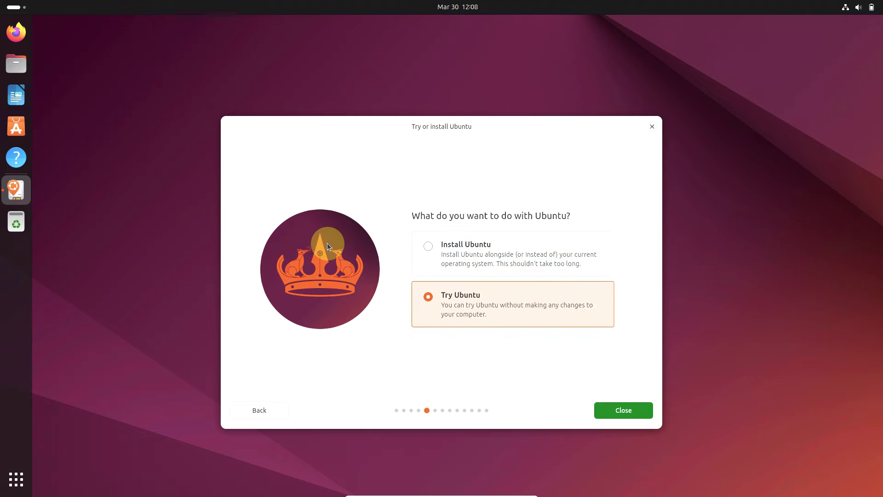
left_click(639, 405)
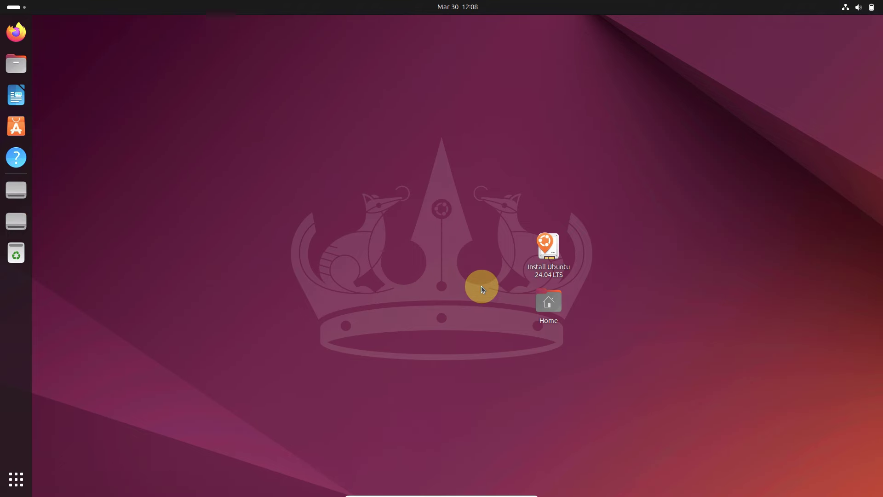
Step: Move Install Ubuntu and Home icons to the right edge and choose Change Background…
left_click_drag(545, 249, 764, 187)
left_click_drag(546, 302, 795, 298)
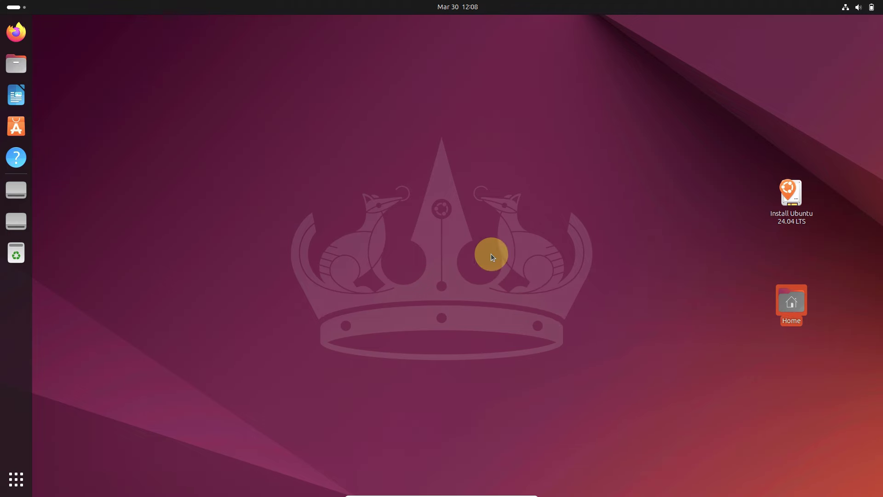
right_click(272, 159)
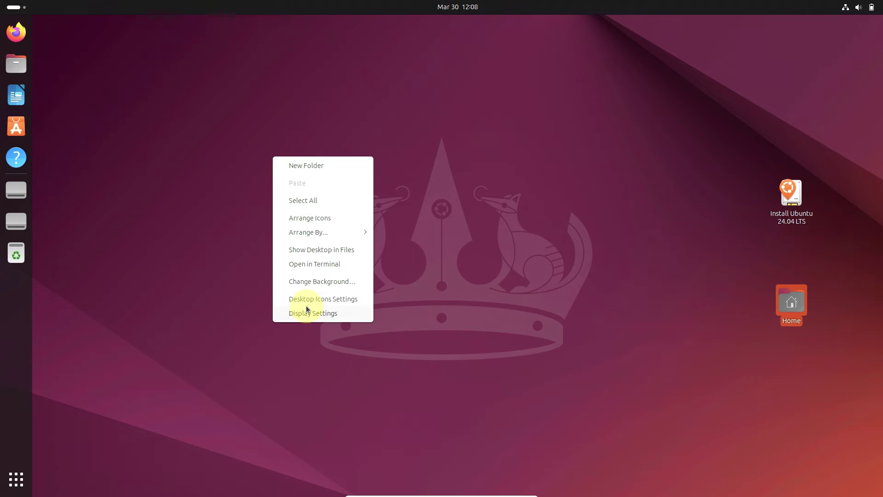
left_click(308, 282)
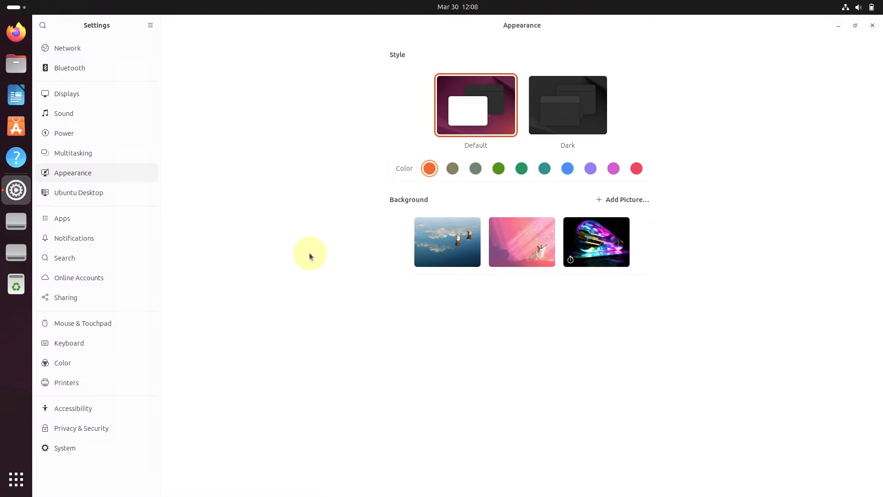
Step: Apply the Dark style and the cloud-reflecting lake wallpaper in a smaller Settings window
left_click(854, 27)
left_click_drag(462, 94, 640, 114)
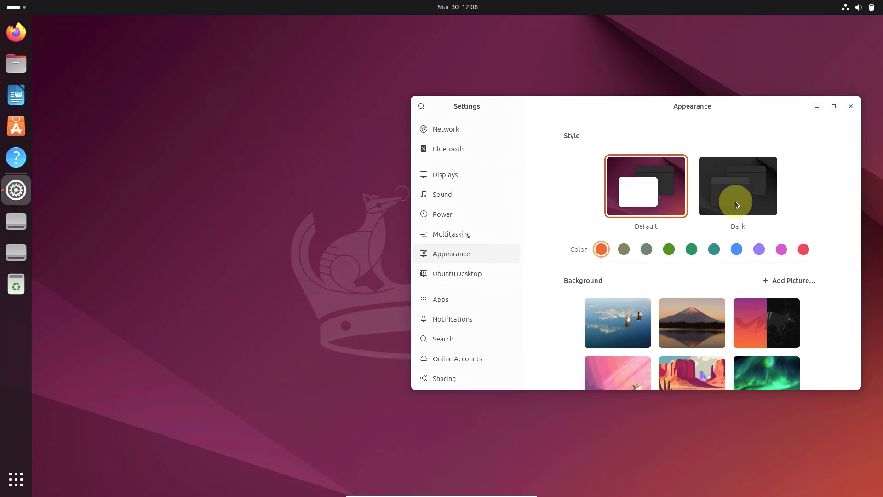
left_click(736, 203)
left_click_drag(684, 111, 707, 26)
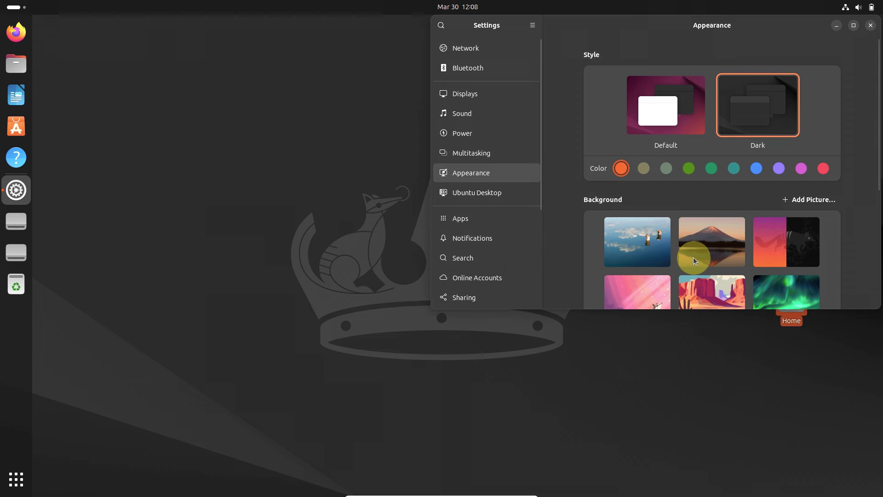
left_click(648, 236)
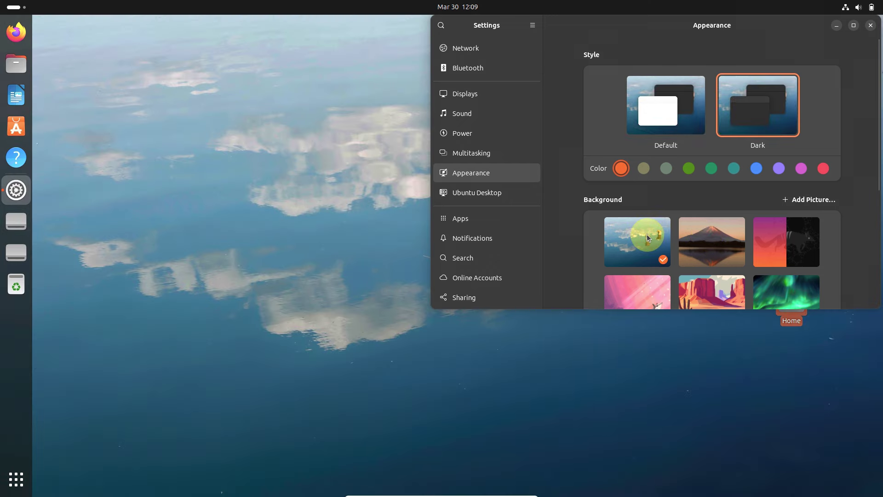
left_click_drag(724, 32, 718, 220)
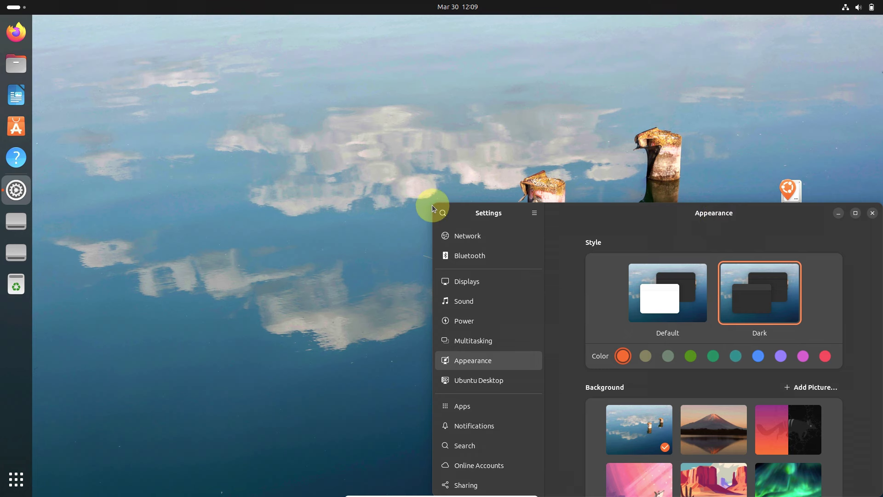
left_click_drag(433, 201, 586, 242)
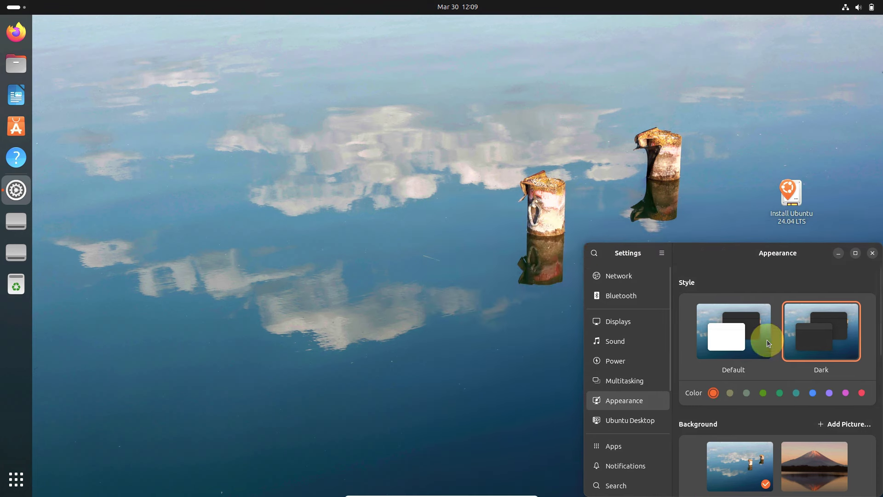
Step: Try wallpapers: Mount Fuji, orange split, pink animal, desert, aurora, glowing bulb, low-poly landscape
scroll(766, 339, "down", 3)
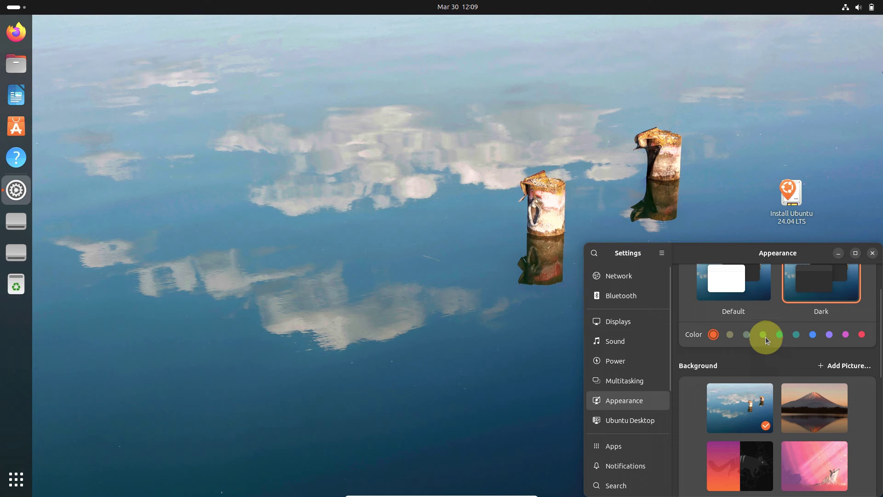
left_click(819, 415)
scroll(819, 416, "down", 3)
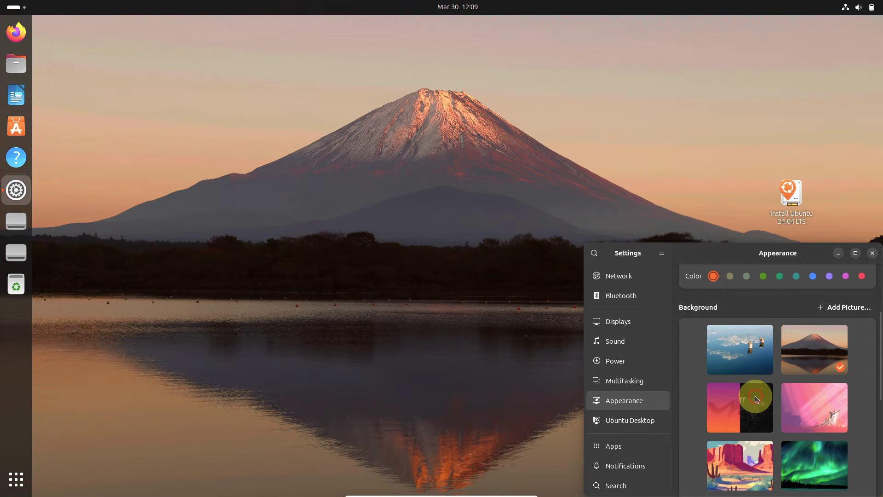
left_click(755, 397)
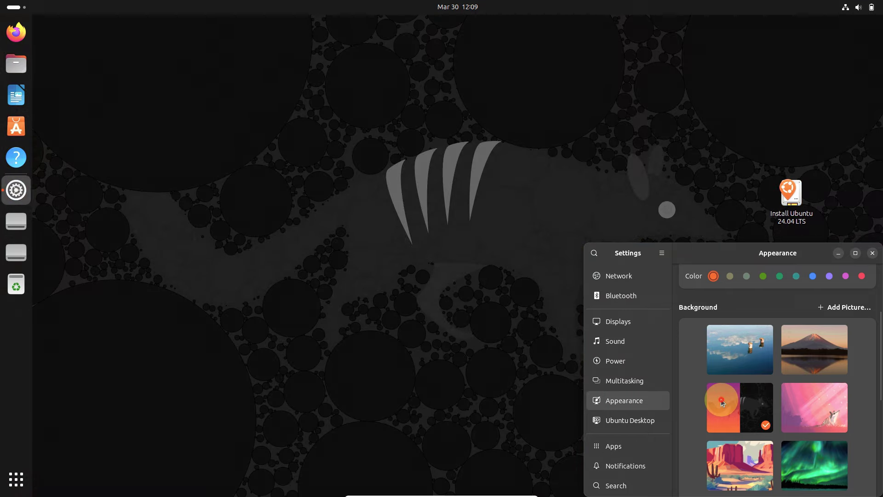
left_click(817, 414)
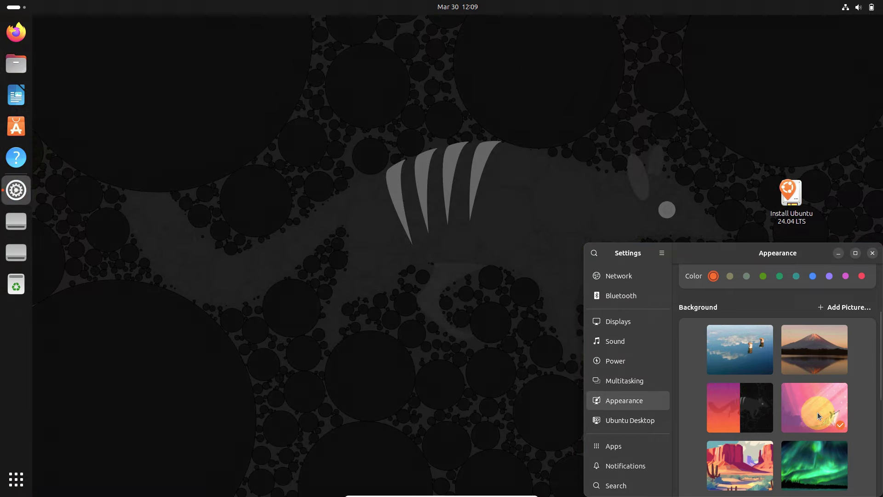
left_click_drag(769, 258, 303, 175)
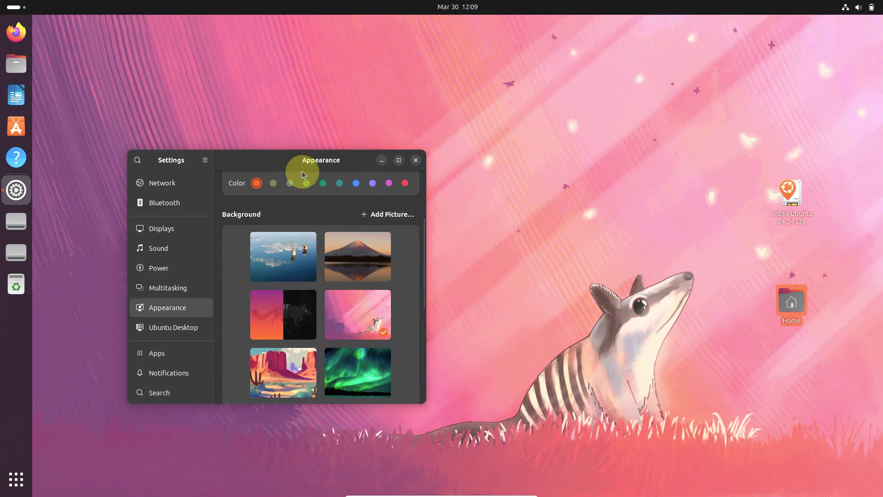
scroll(311, 306, "down", 3)
left_click(309, 306)
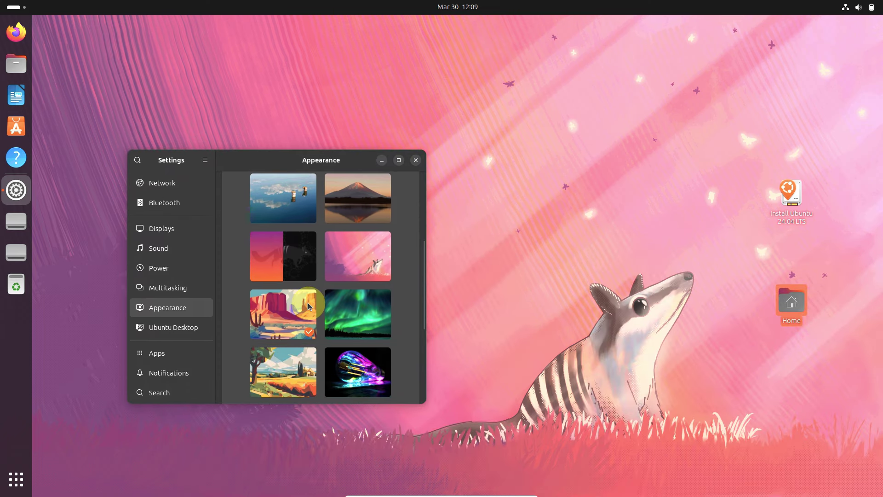
left_click(350, 314)
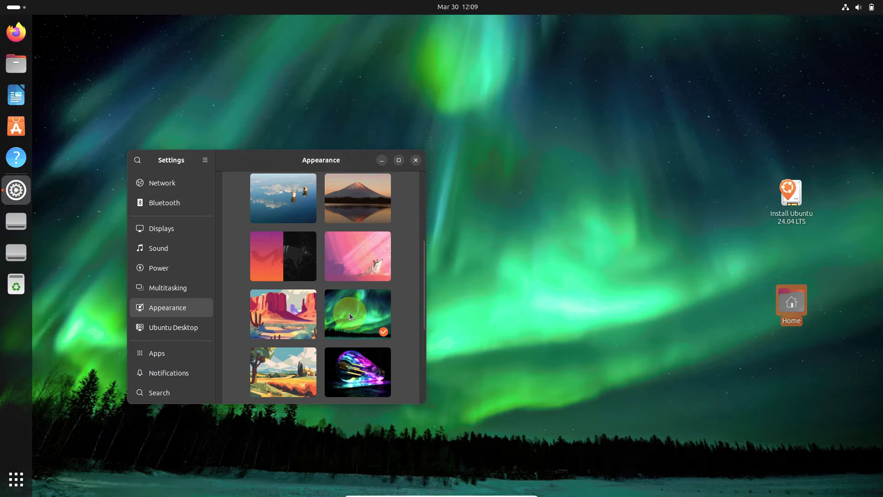
scroll(350, 316, "down", 3)
left_click(353, 289)
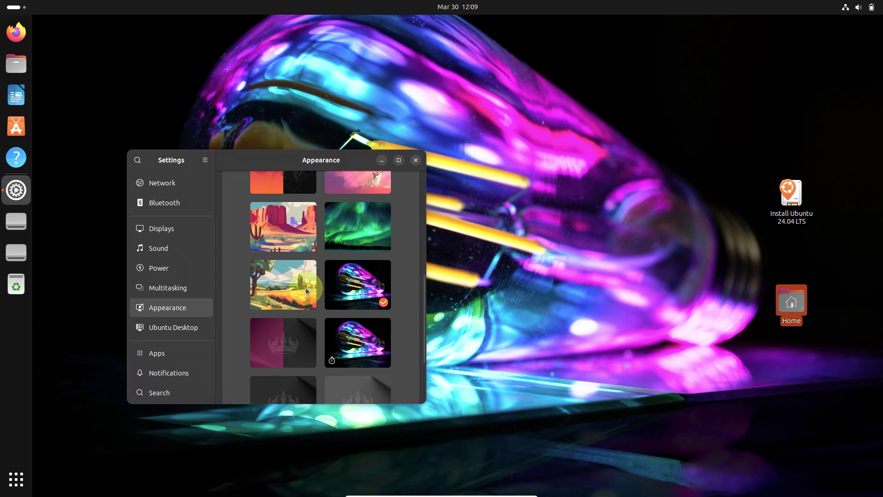
left_click(296, 286)
Step: Try the grey and dark crown wallpapers, settling on the pink-and-dark crown
scroll(340, 294, "down", 2)
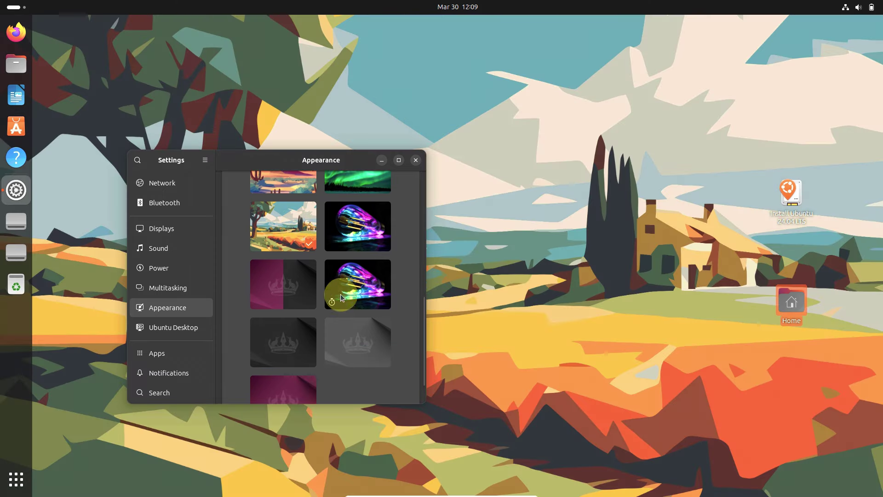
scroll(322, 350, "down", 2)
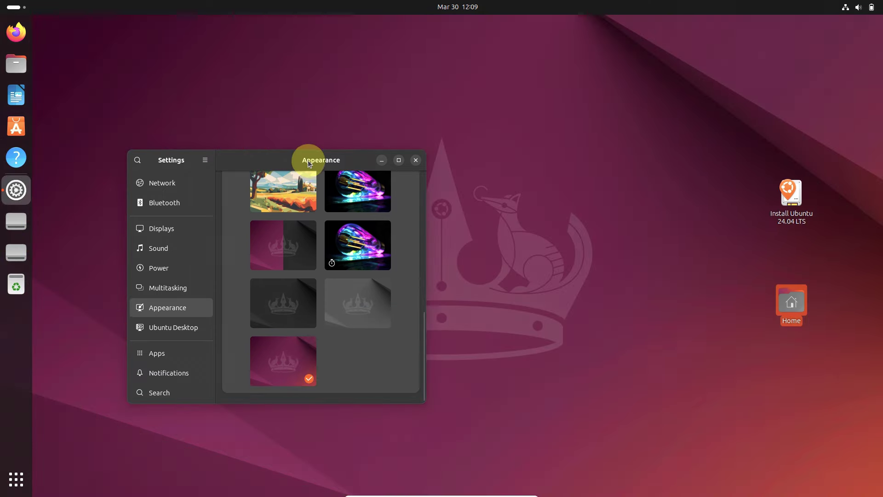
left_click_drag(307, 160, 789, 174)
left_click(817, 326)
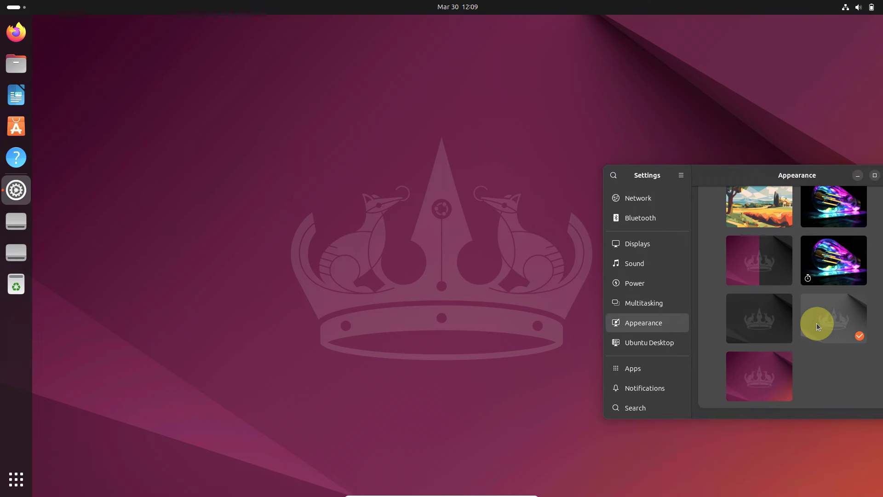
left_click_drag(793, 184, 750, 159)
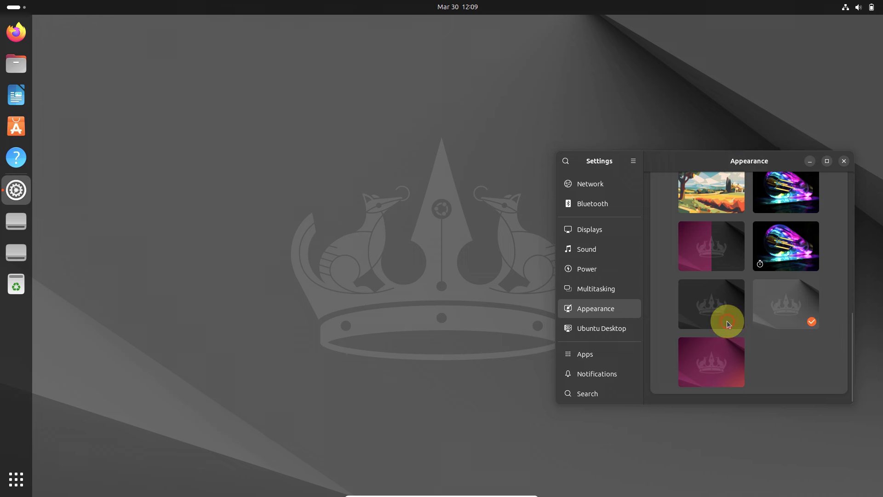
left_click(726, 319)
left_click_drag(707, 155, 677, 164)
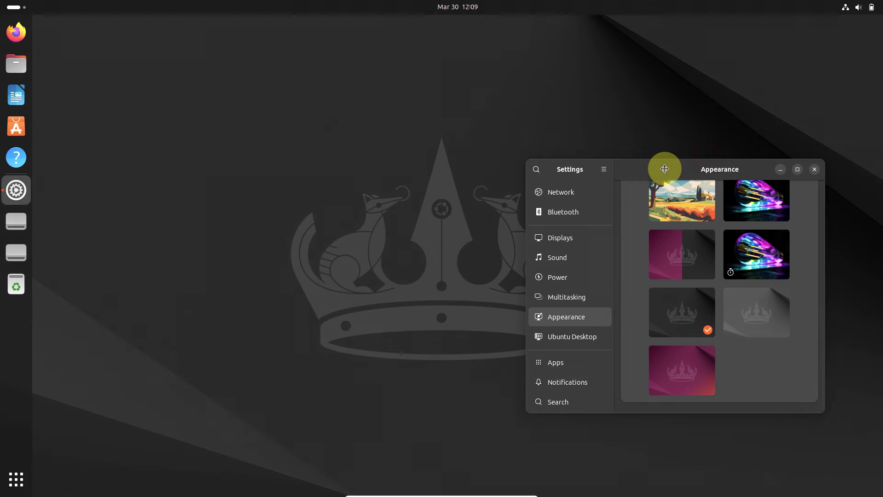
left_click(672, 256)
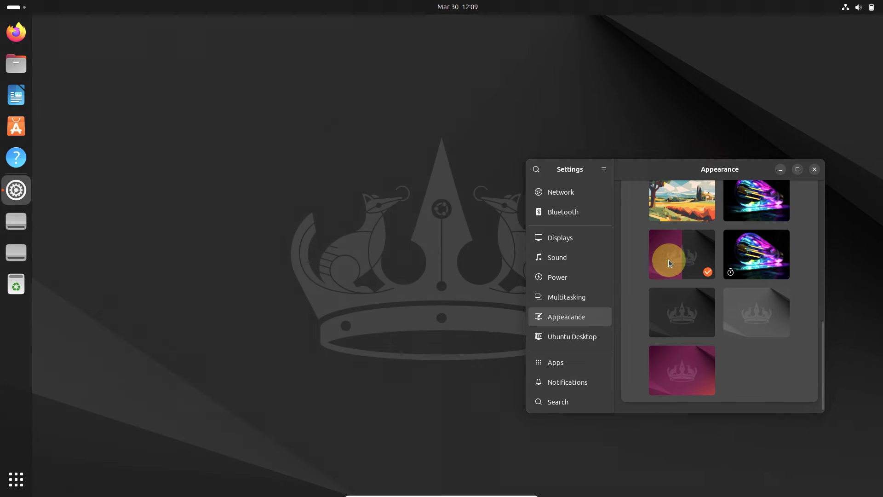
Step: Set the green Viridian accent colour and the Default light style, then restore the window size
left_click(797, 169)
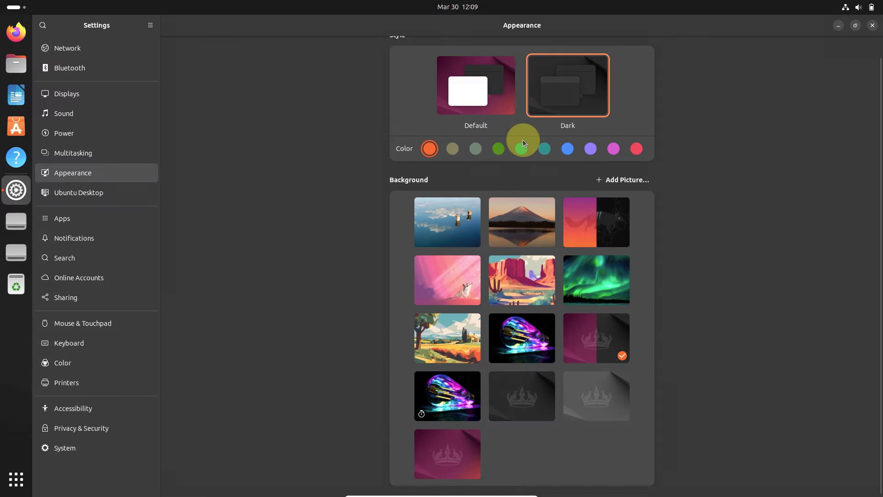
left_click(498, 149)
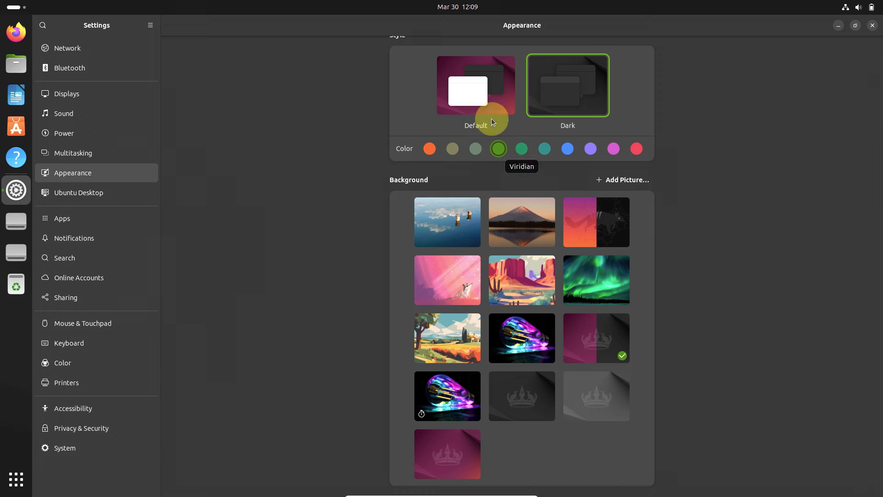
left_click(459, 70)
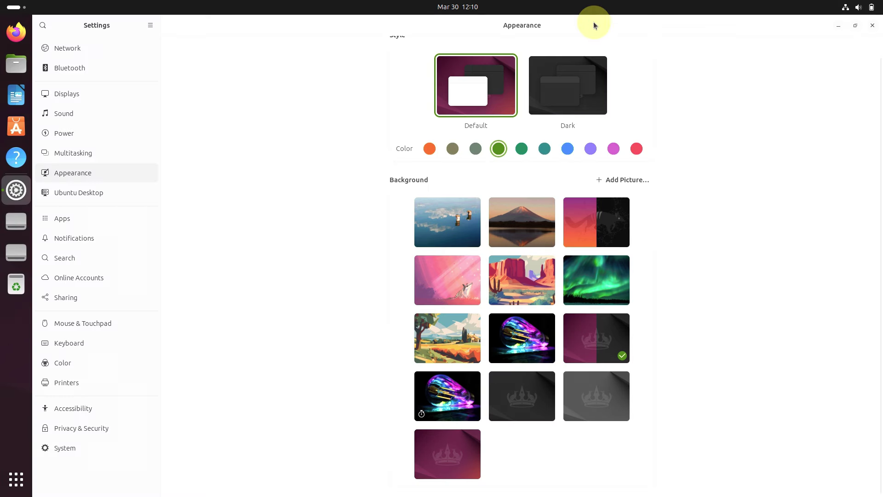
double_click(594, 22)
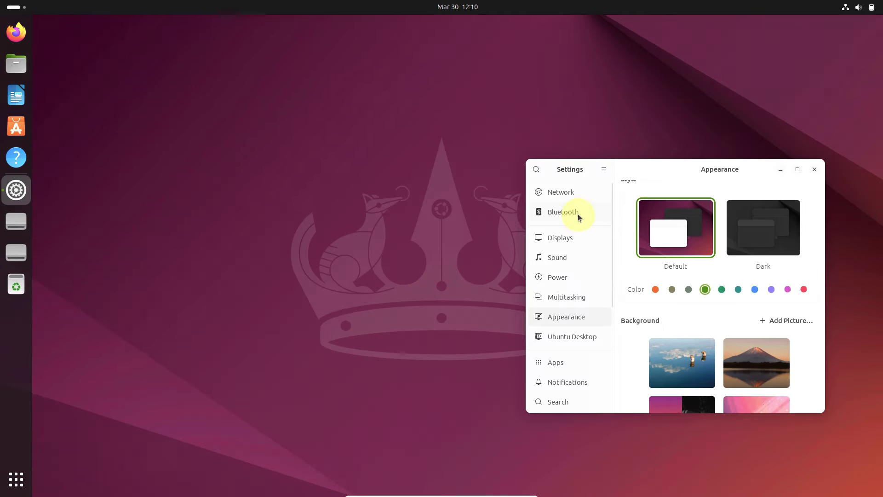
Step: Maximize Settings and move through Network and Bluetooth to the Displays page
left_click(577, 192)
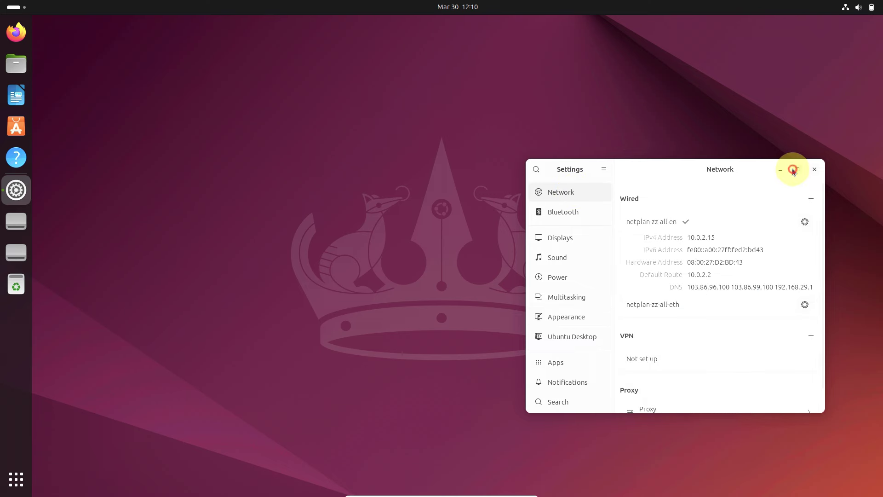
left_click(790, 168)
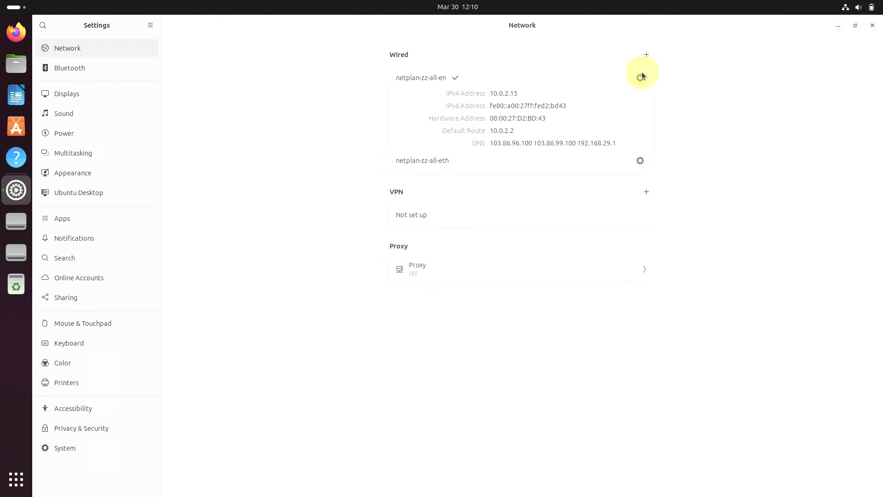
left_click(140, 76)
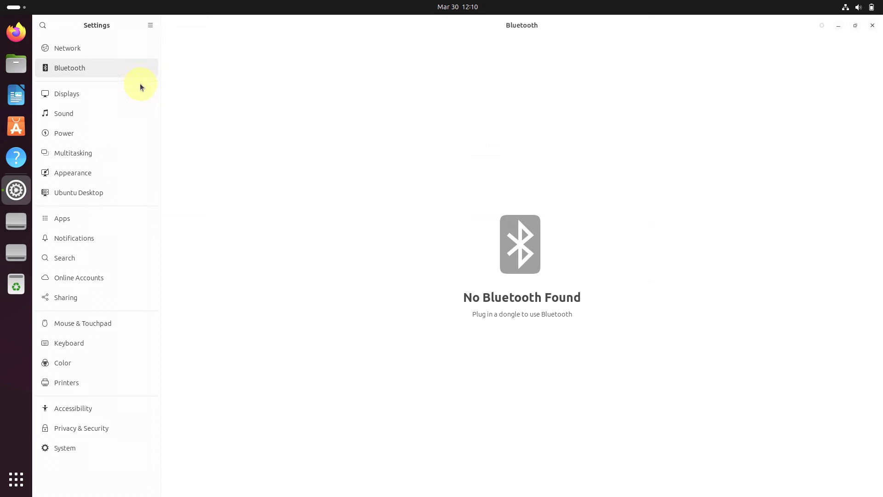
left_click(138, 99)
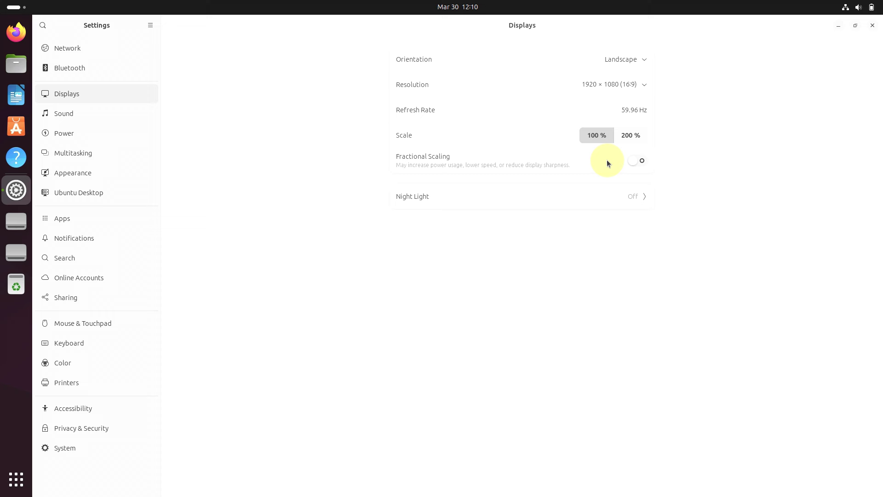
Step: Turn fractional scaling on, view the scale percentages, then switch it back off at 100 %
left_click(638, 161)
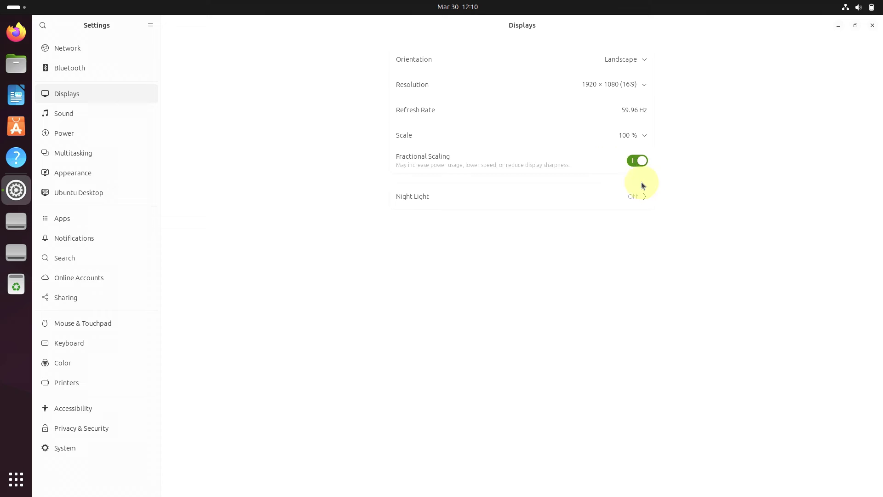
left_click(644, 136)
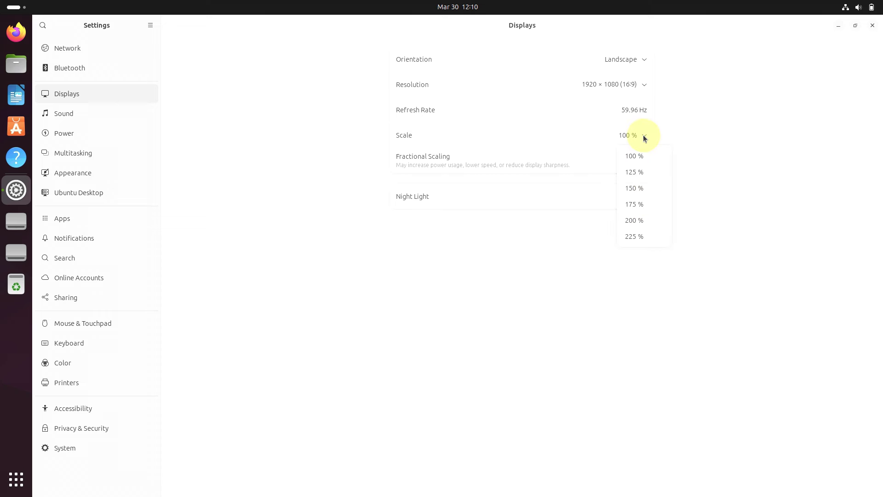
left_click(637, 156)
left_click(636, 157)
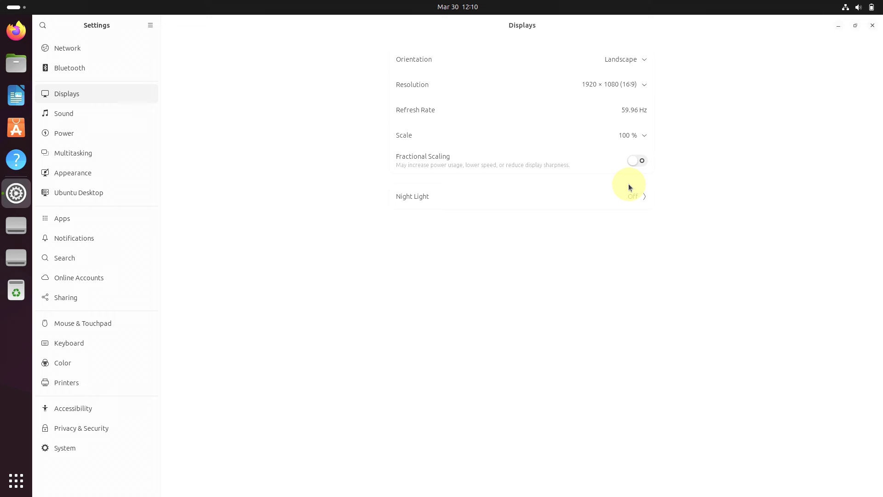
Step: Check the Sound page's alert sounds and volume levels, then go to the Power page
left_click(107, 110)
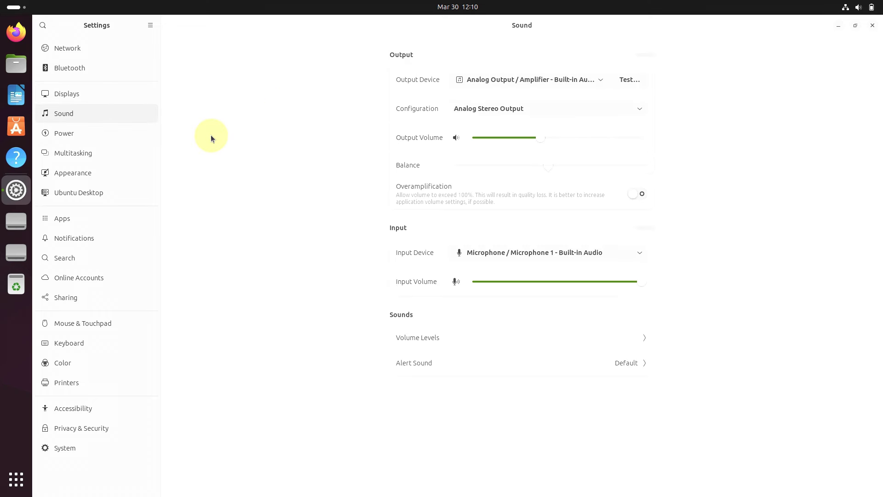
left_click(644, 368)
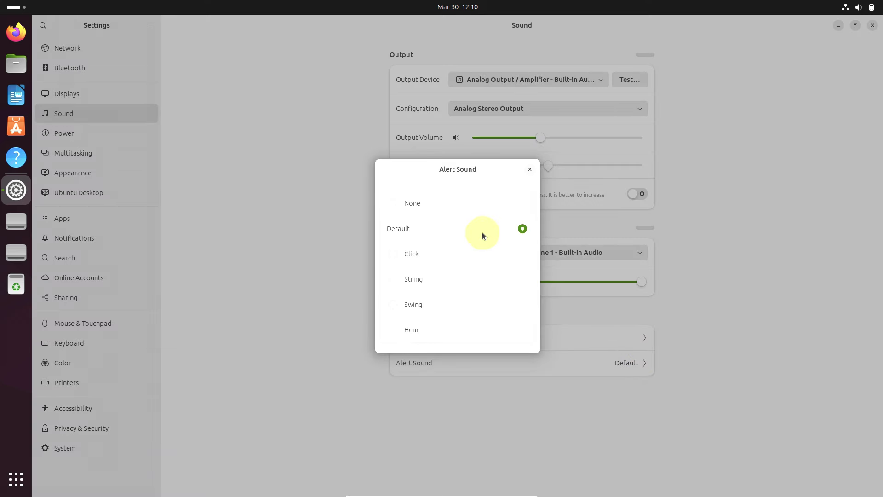
left_click(529, 169)
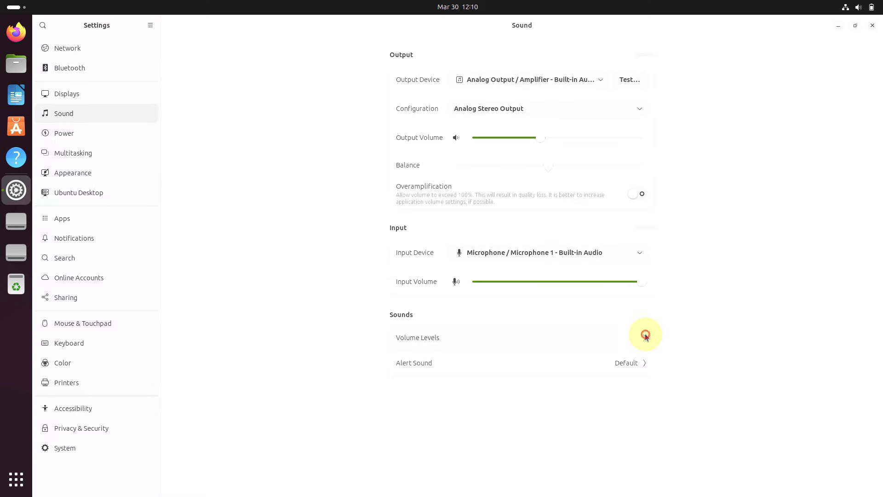
left_click(645, 336)
left_click(598, 137)
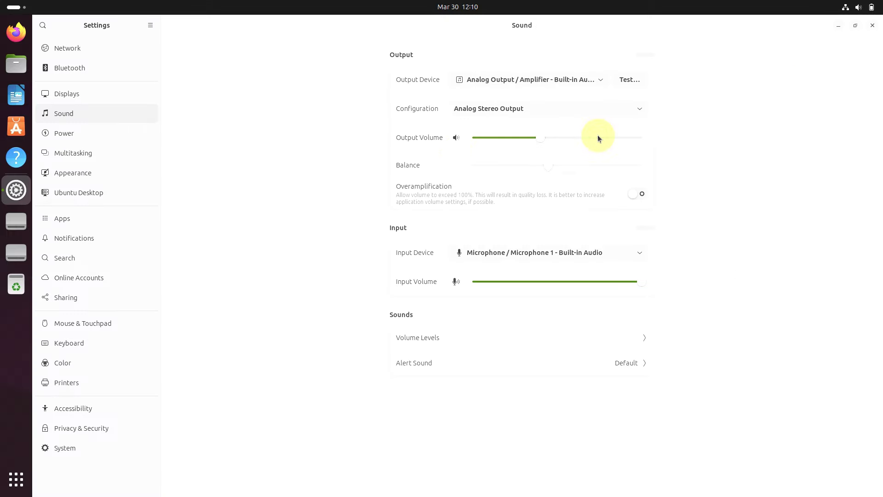
left_click(128, 136)
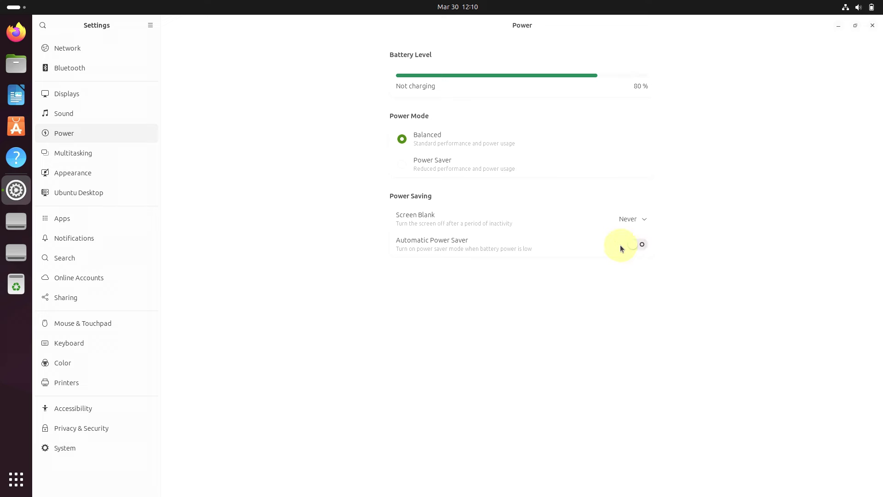
Step: Scroll through the Multitasking and Appearance pages, ending on the Ubuntu Desktop settings
left_click(95, 156)
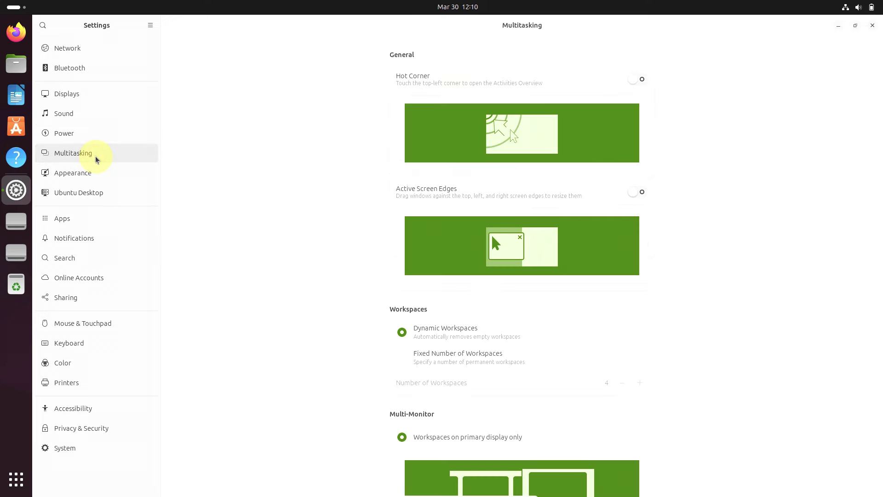
scroll(285, 266, "down", 10)
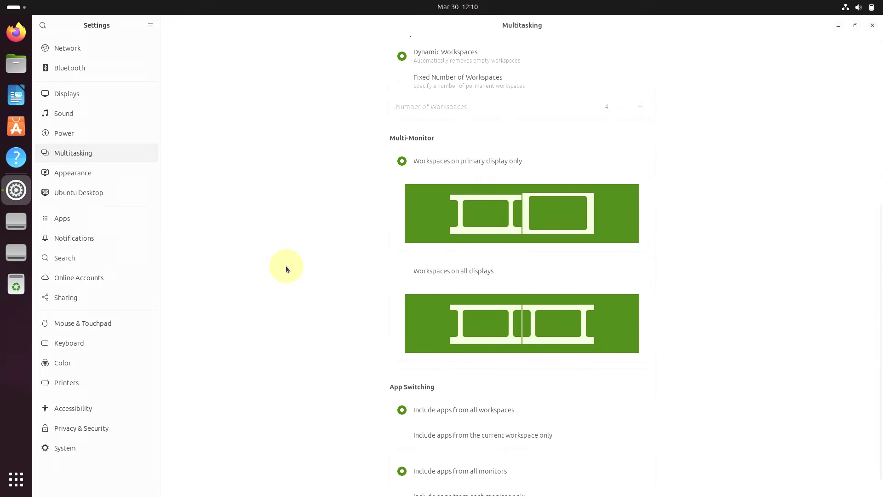
left_click(140, 176)
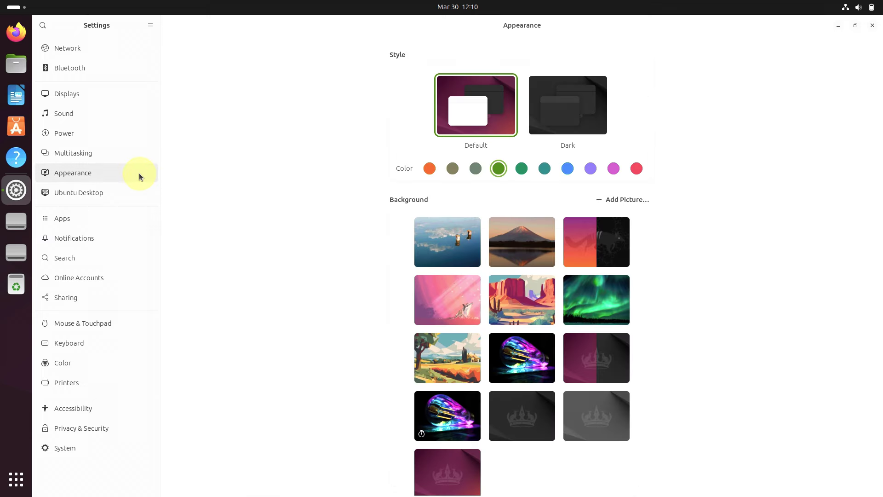
scroll(294, 231, "down", 1)
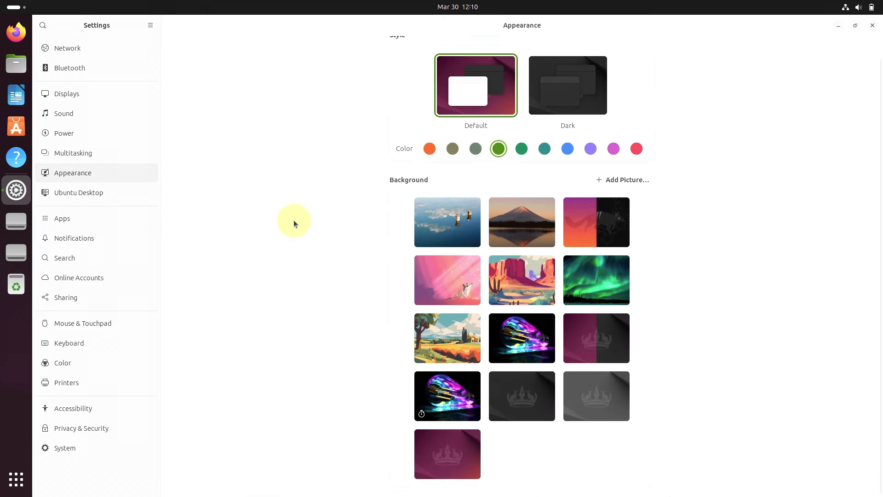
left_click(75, 198)
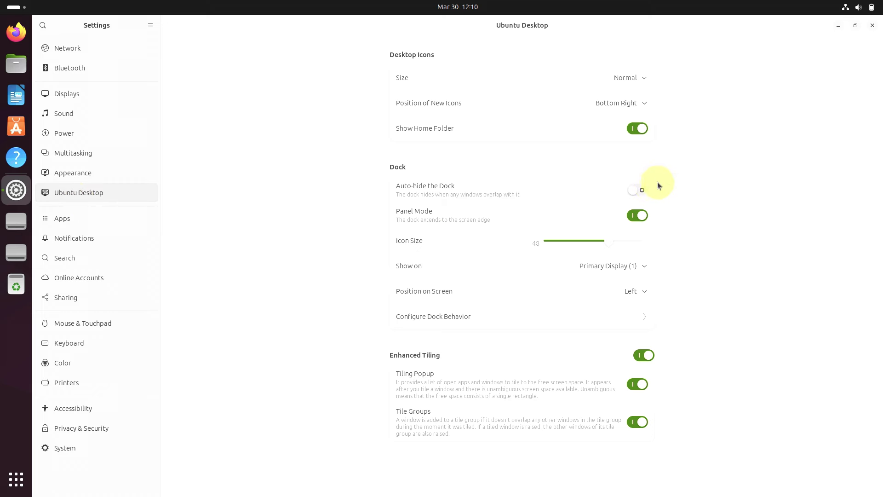
Step: Toggle Auto-hide the Dock on and back off, leaving icon size and new-icon position unchanged
left_click(643, 189)
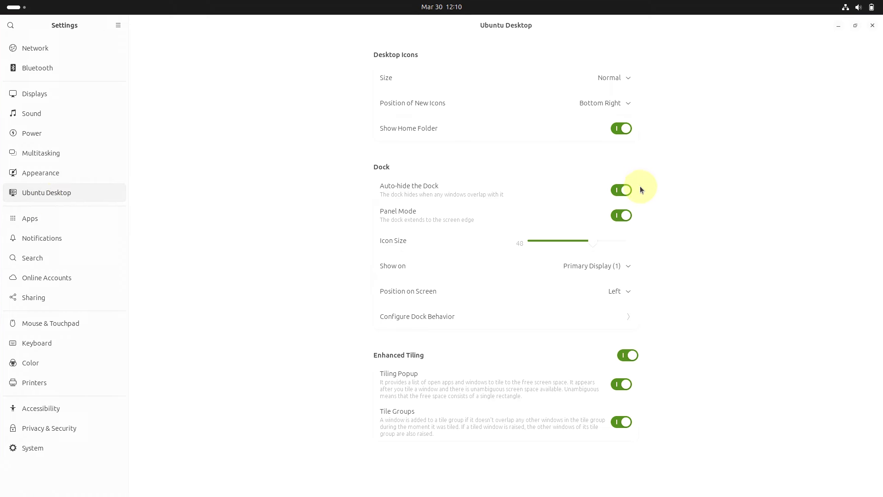
left_click(622, 190)
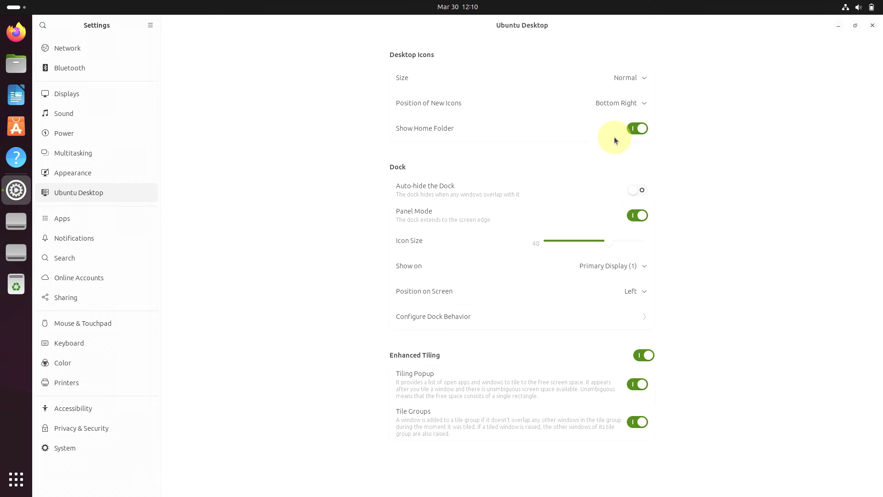
left_click(646, 76)
left_click(713, 78)
left_click(642, 105)
left_click(694, 214)
Step: Open and close Configure Dock Behavior without changes, then go to the Apps list
left_click(641, 319)
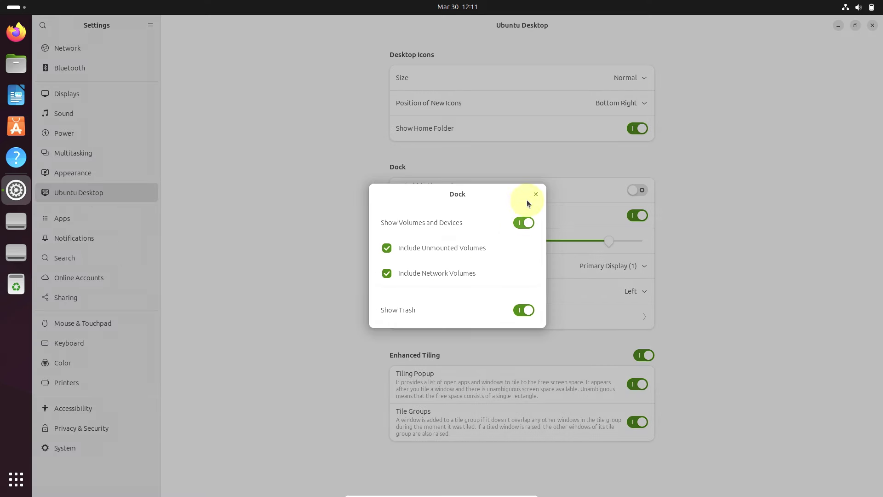
left_click(537, 195)
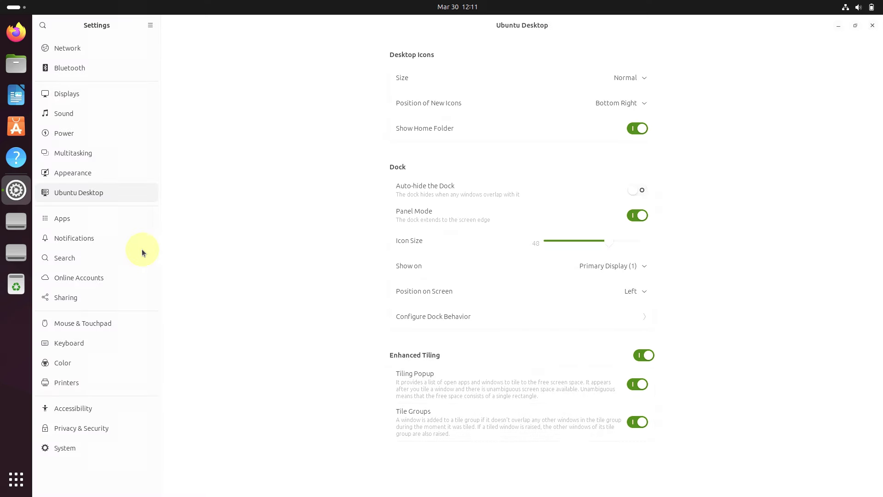
left_click(106, 220)
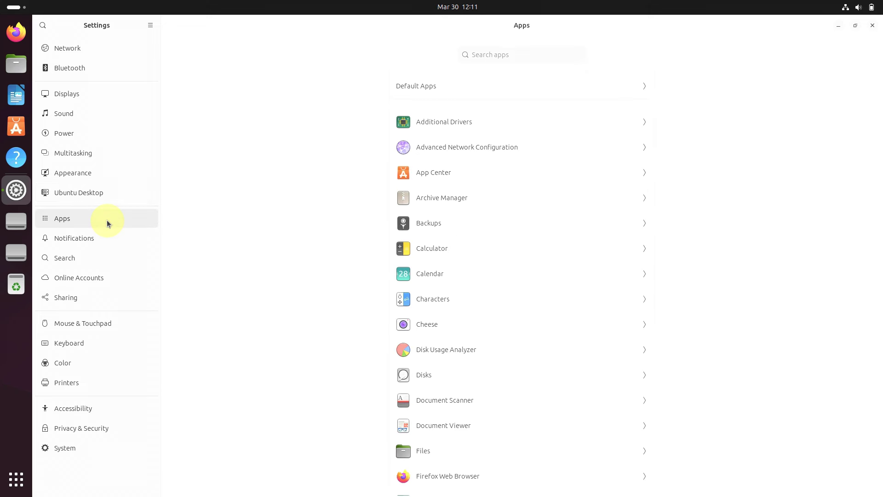
Step: Browse the Notifications, Search, Online Accounts and Sharing settings pages
left_click(124, 246)
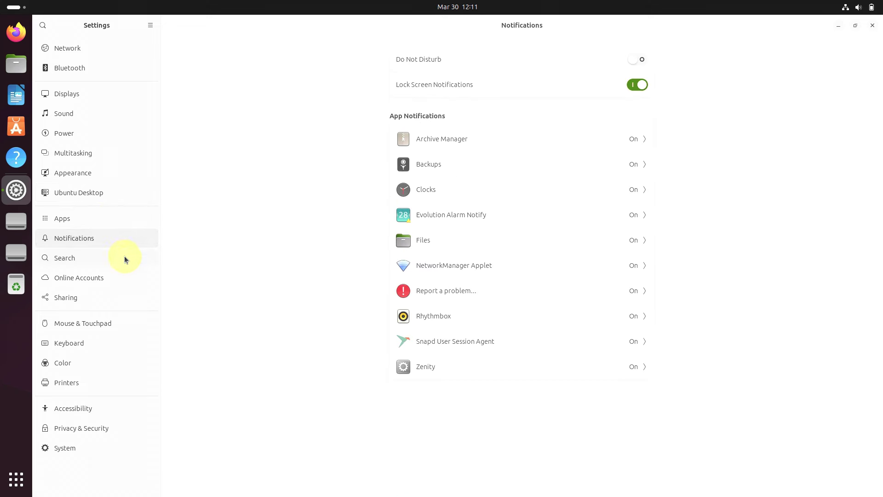
left_click(124, 257)
left_click(123, 279)
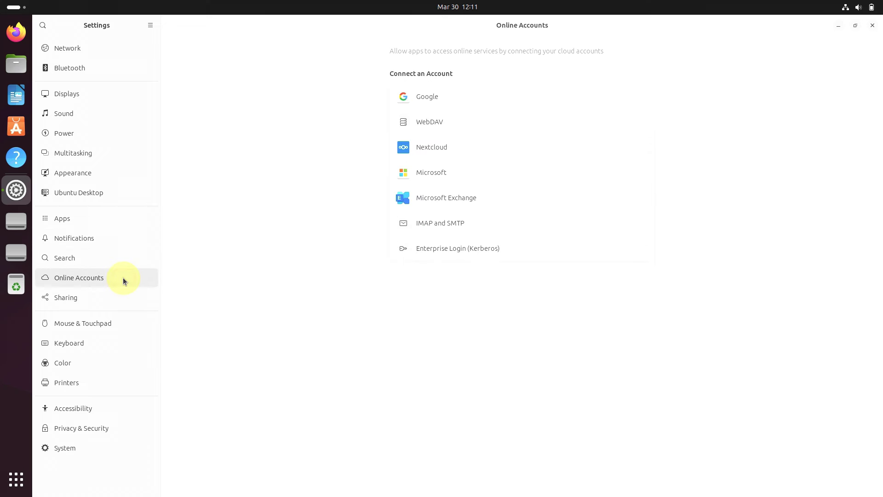
left_click(123, 297)
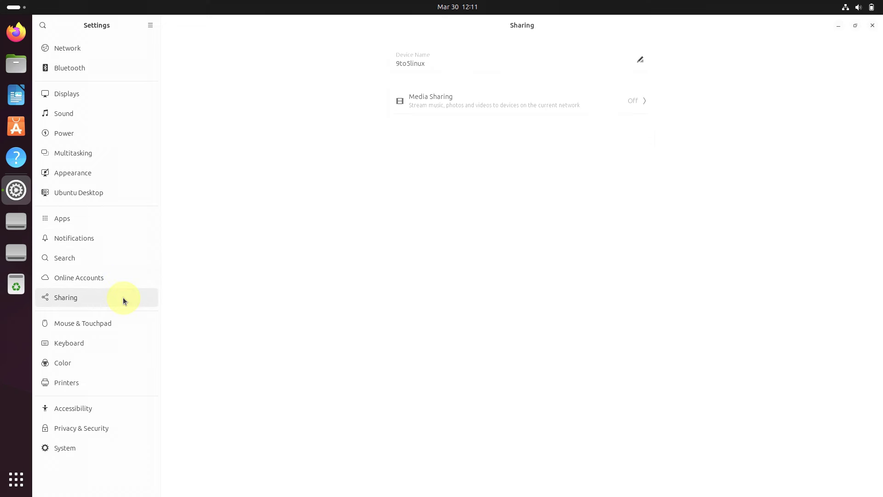
Step: Set the Mouse & Touchpad scroll direction to Natural, then go to Keyboard
left_click(123, 315)
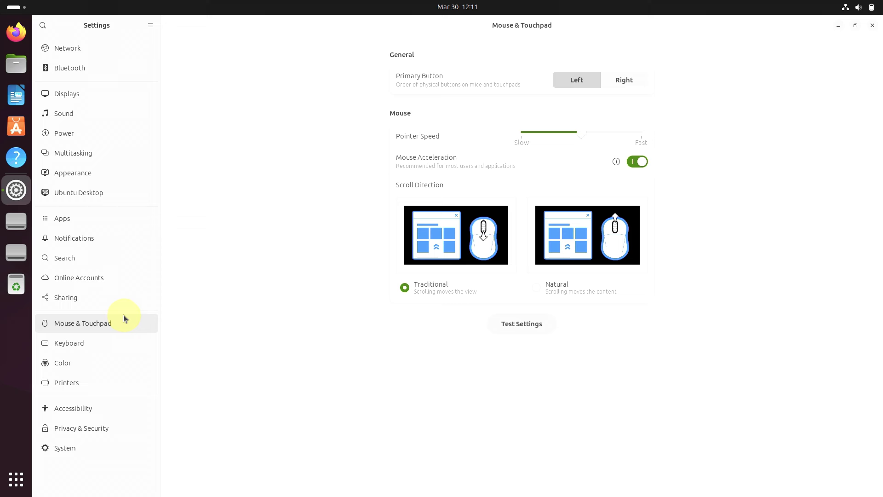
left_click(537, 288)
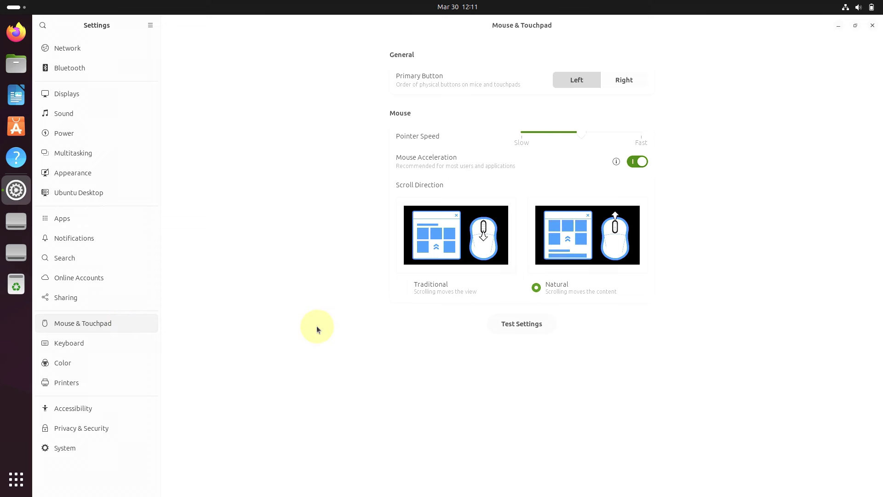
left_click(97, 345)
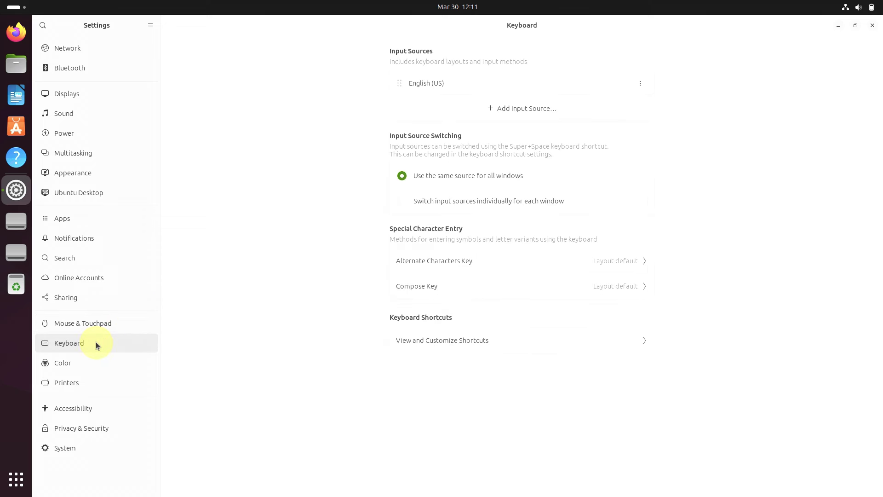
Step: View the keyboard shortcuts list, then step through Color, Printers, Accessibility and Privacy & Security to System
left_click(418, 341)
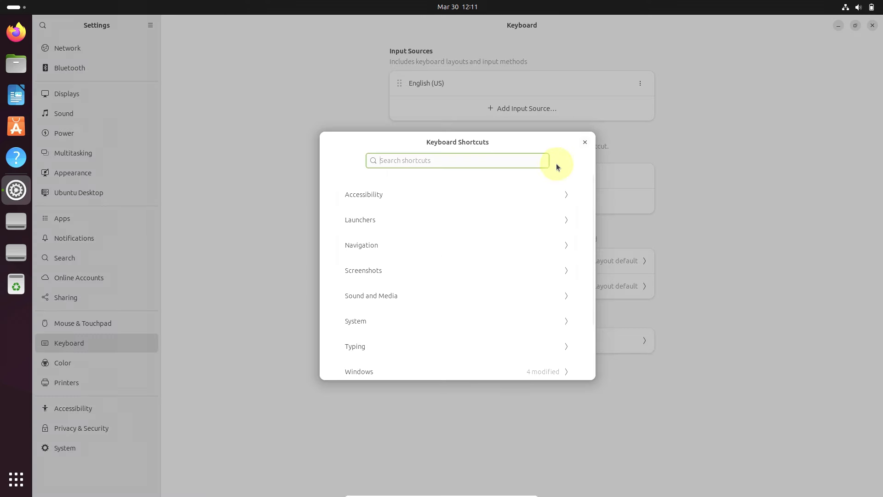
left_click(584, 142)
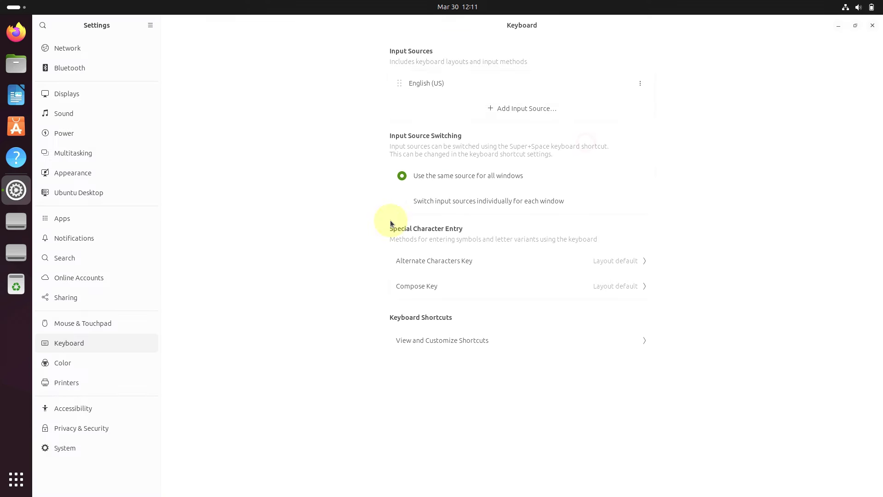
left_click(108, 365)
left_click(111, 387)
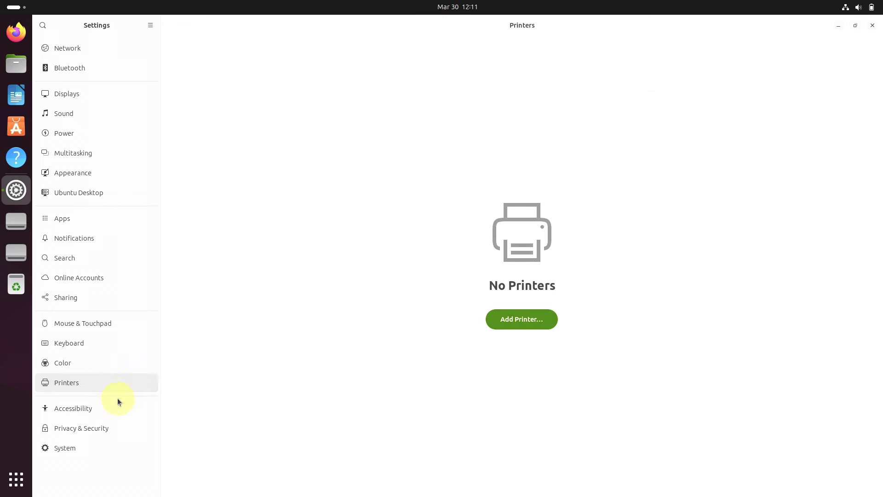
left_click(121, 408)
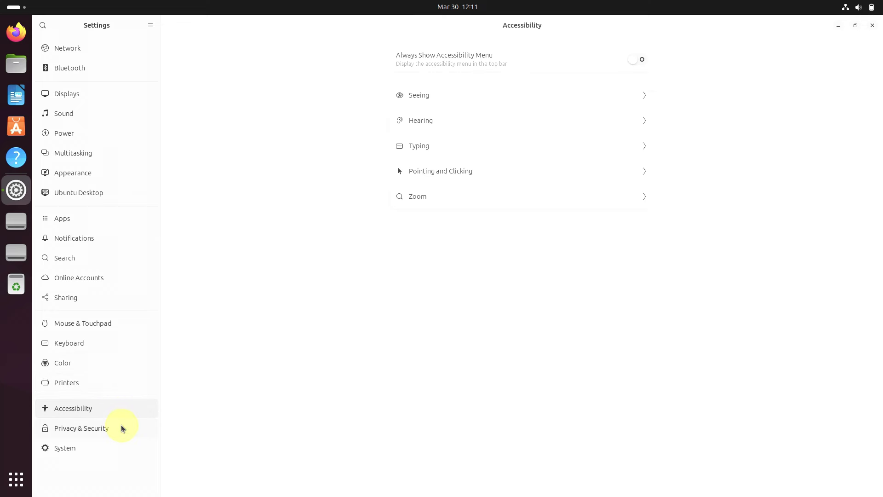
left_click(122, 426)
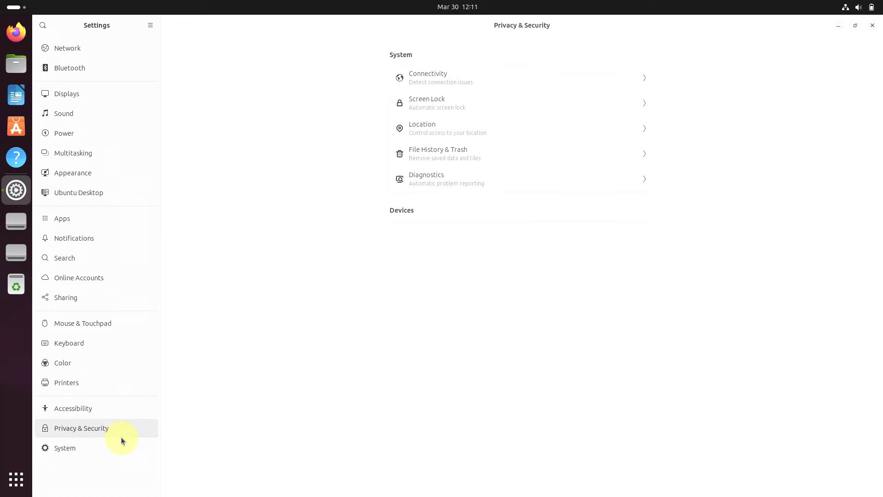
left_click(122, 446)
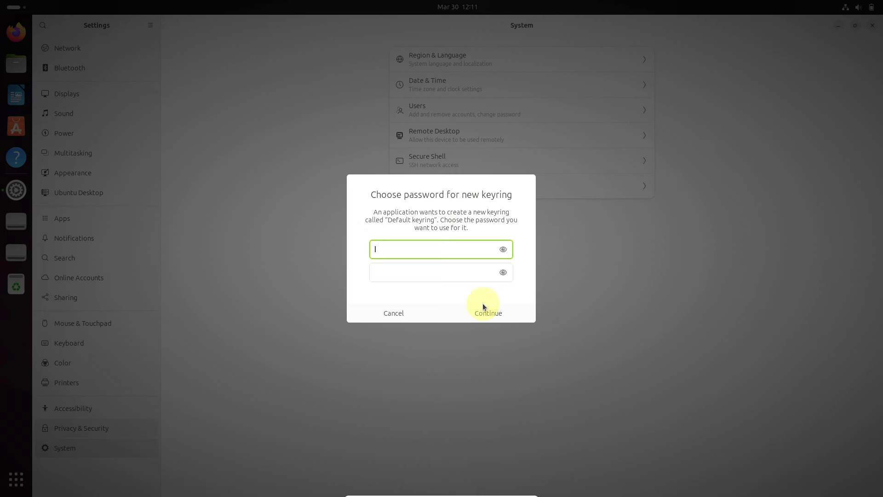
Step: Dismiss the keyring password prompt and look over the About and Secure Shell pages
left_click(401, 315)
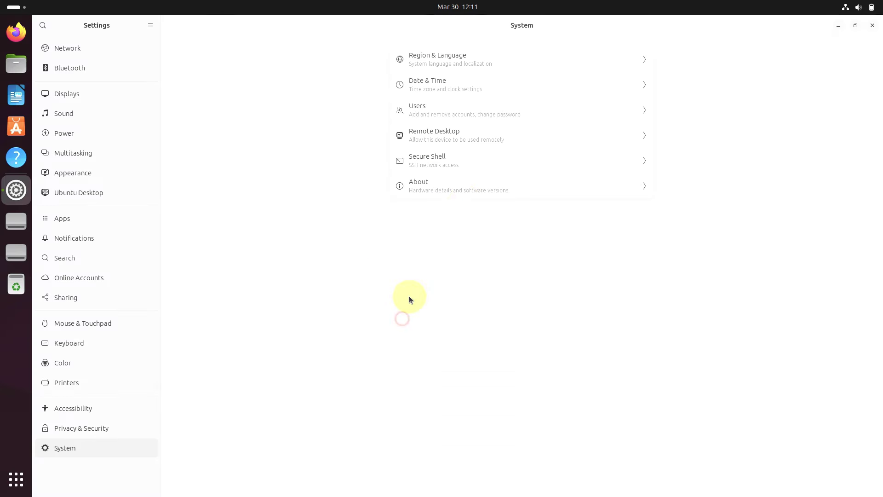
left_click(467, 192)
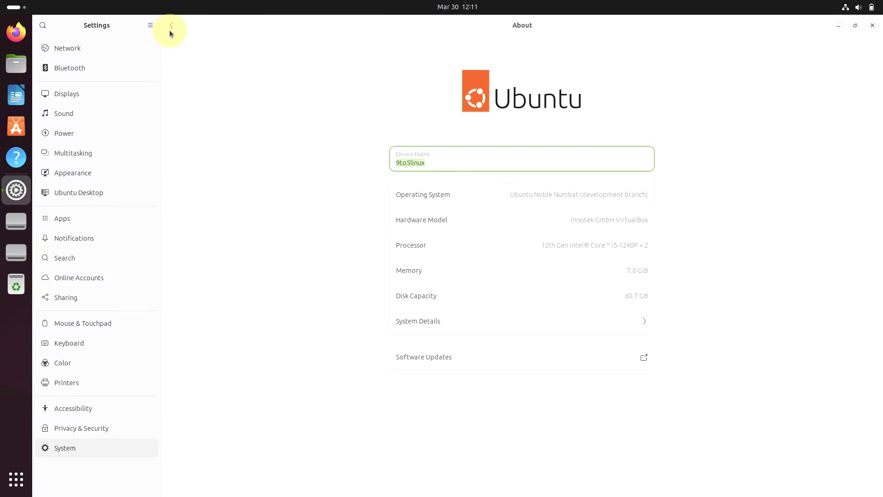
left_click(171, 26)
left_click(480, 156)
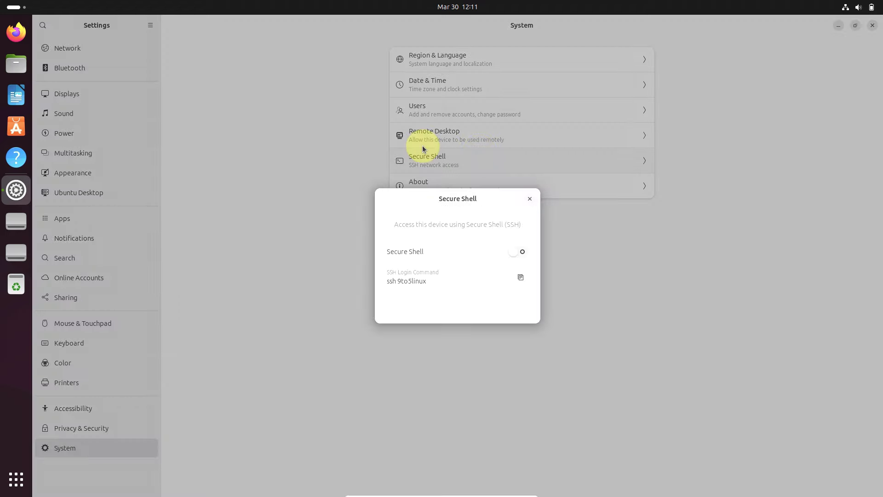
left_click(532, 198)
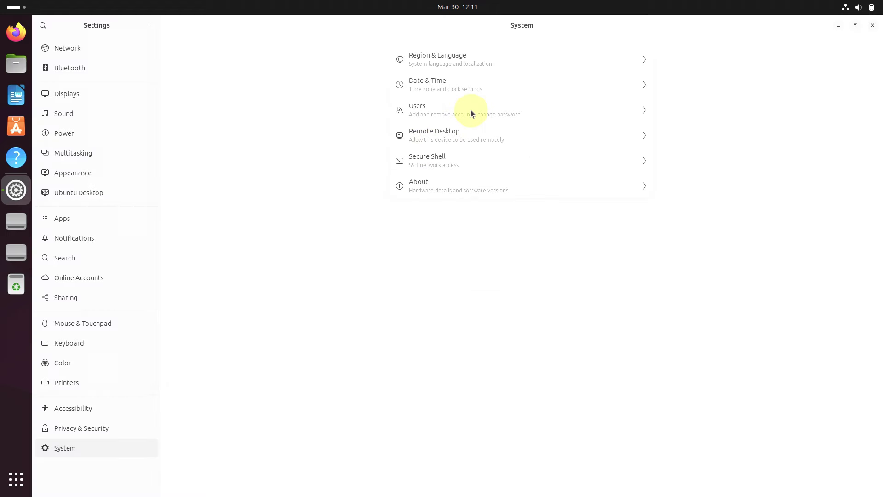
Step: Look over the Remote Desktop and Users pages under System
left_click(472, 134)
left_click(173, 27)
left_click(430, 100)
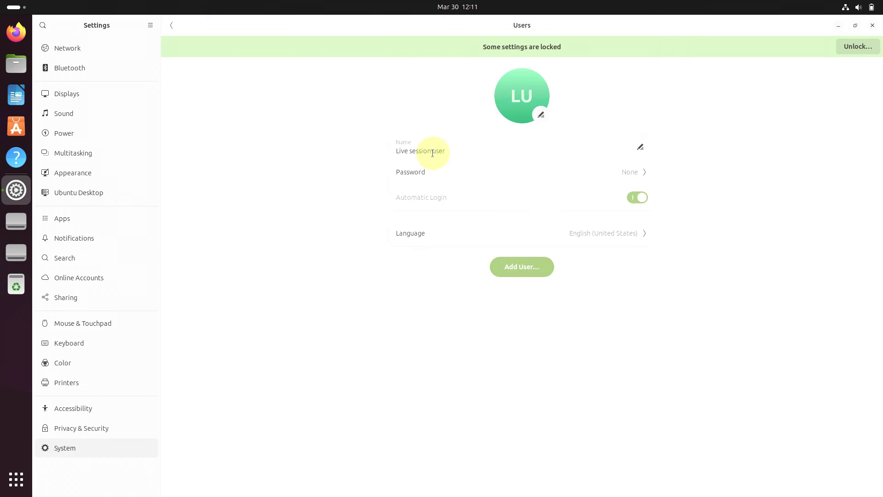
left_click(170, 23)
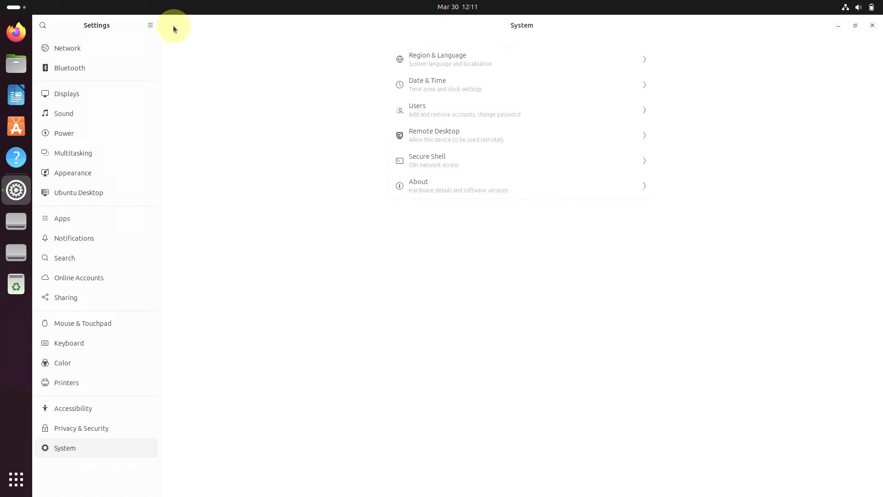
Step: View Date & Time and Region & Language, close Settings and open quick settings
left_click(437, 76)
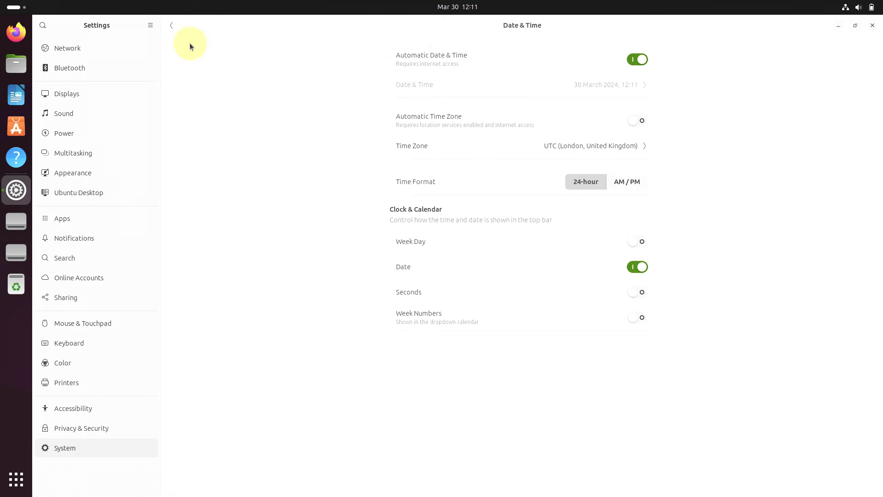
left_click(436, 66)
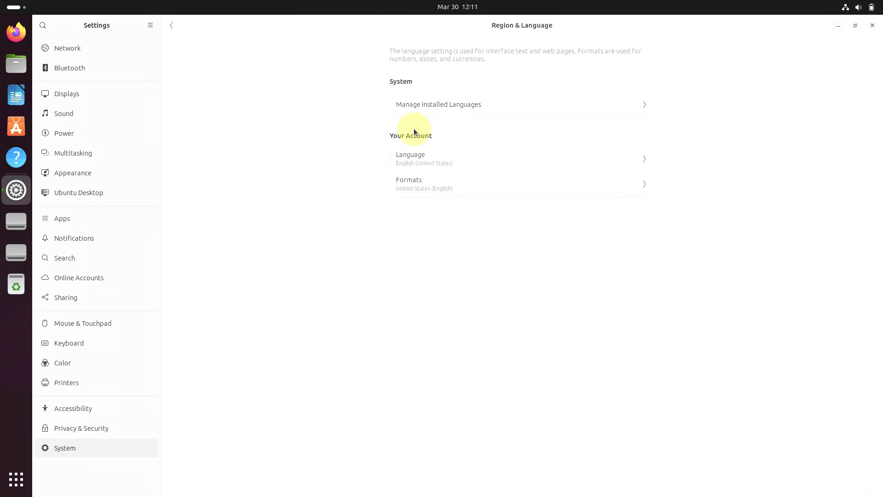
left_click(174, 32)
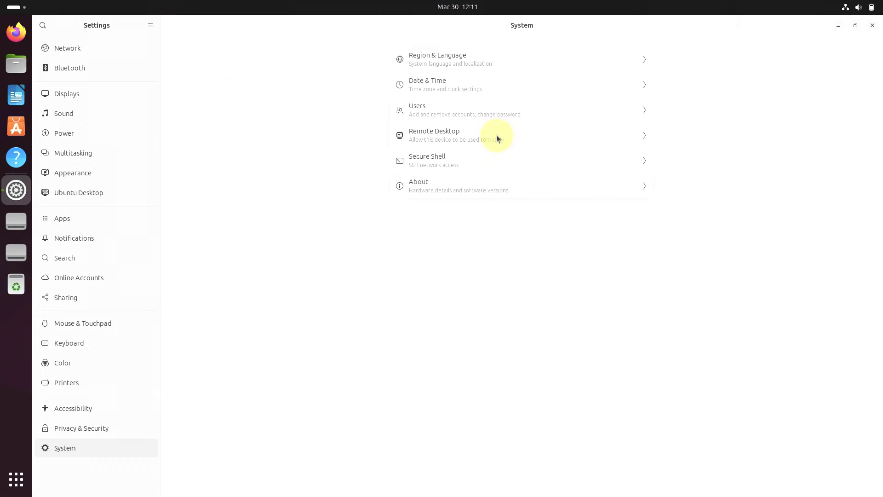
left_click(872, 25)
left_click(871, 8)
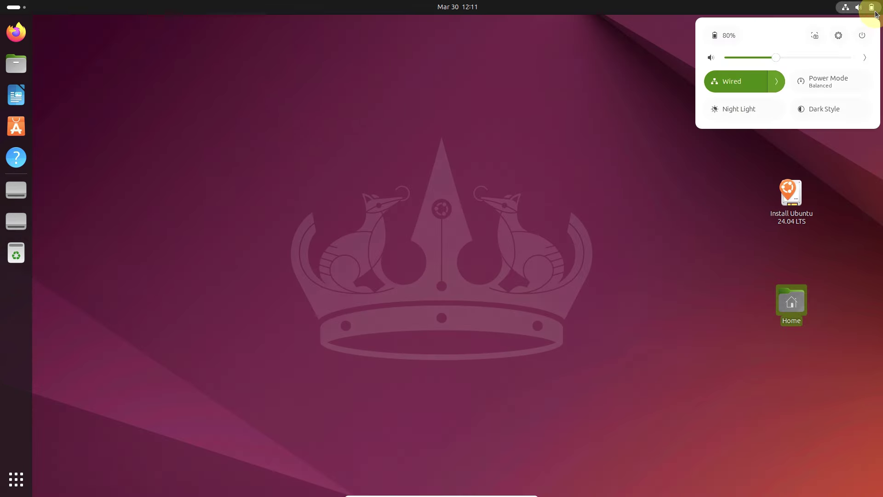
left_click(776, 81)
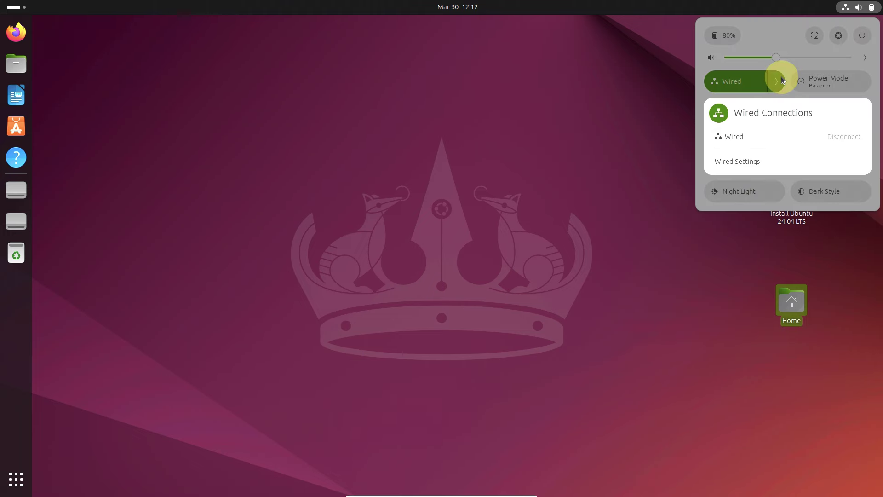
left_click(803, 227)
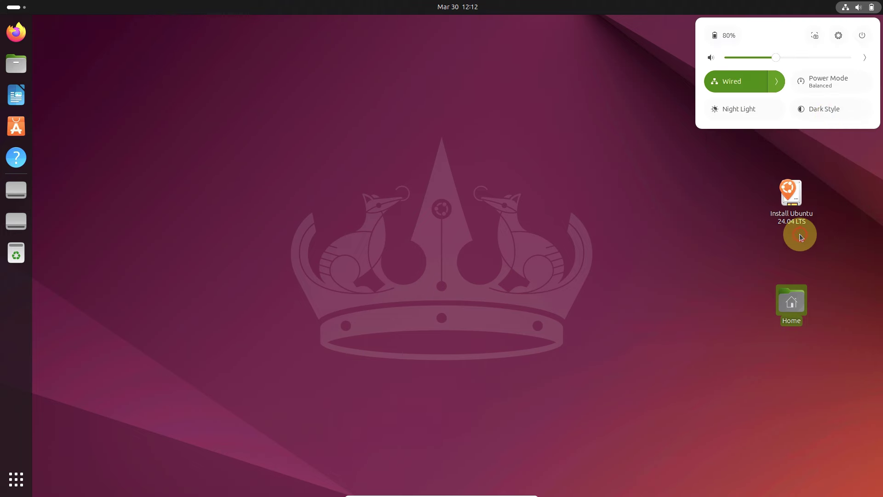
left_click(865, 59)
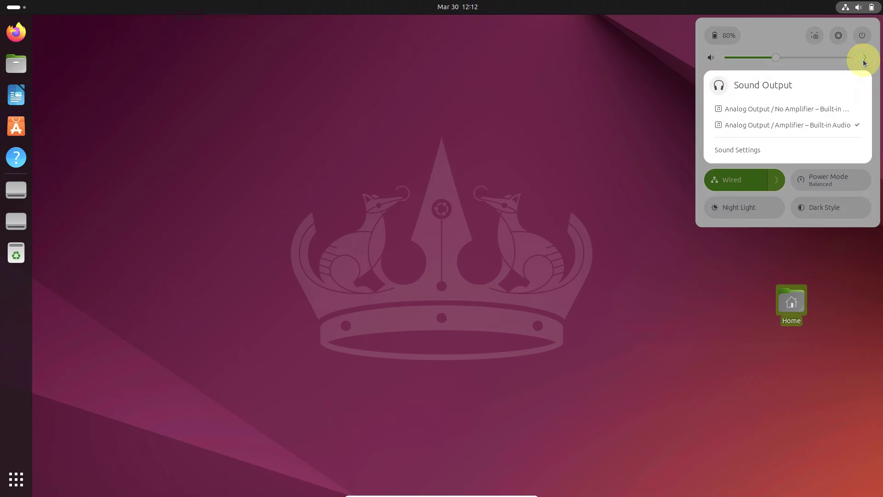
left_click(844, 270)
left_click(835, 106)
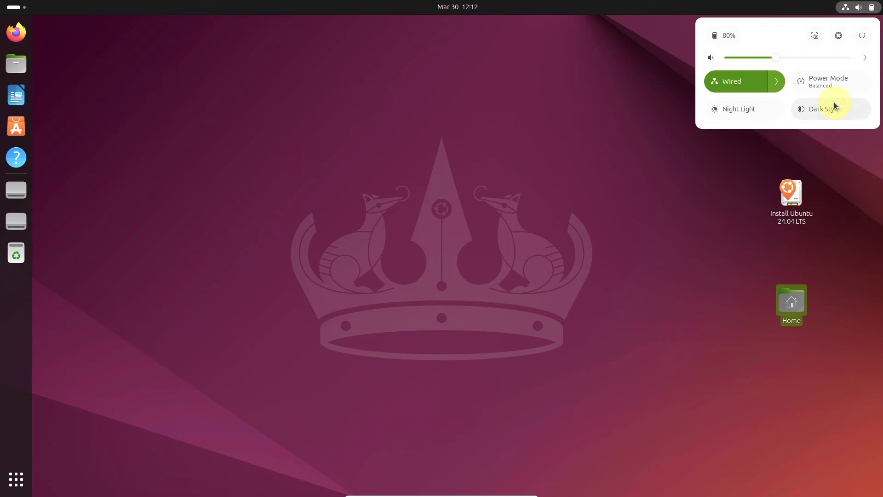
left_click(834, 105)
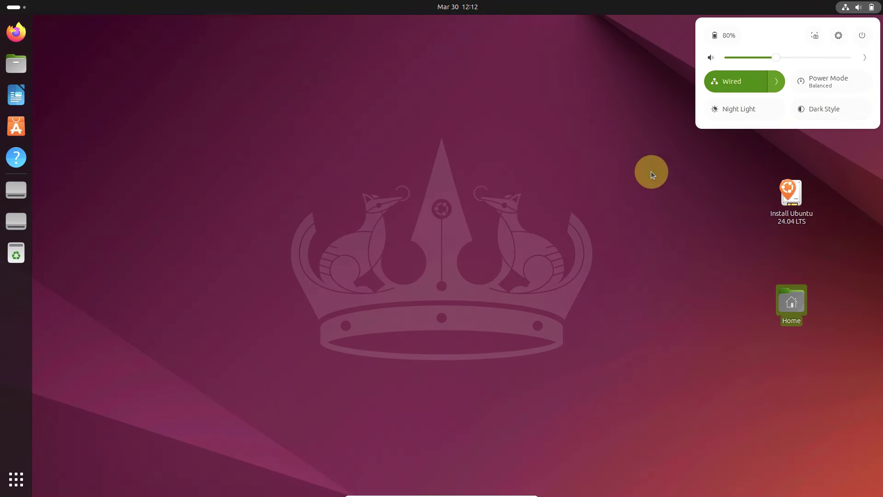
left_click(813, 39)
Step: Enlarge the screenshot capture area, switch to screen recording, then close the screenshot tool
left_click_drag(367, 229, 672, 378)
left_click(408, 453)
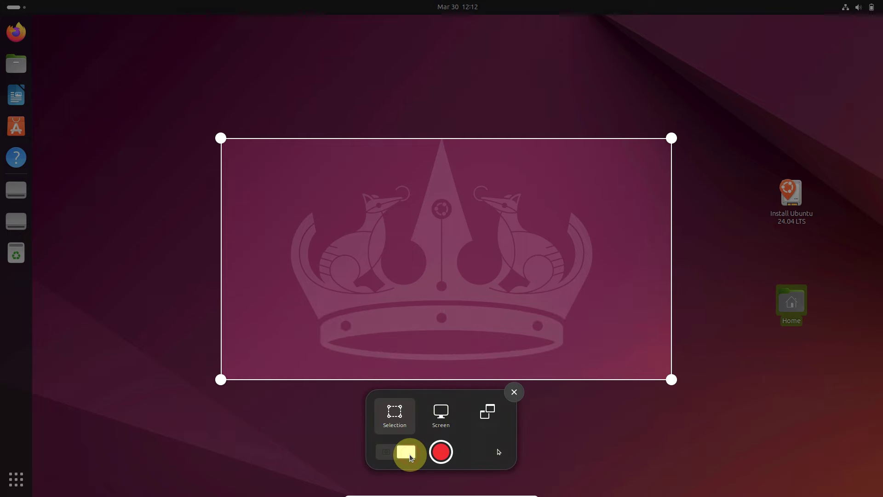
left_click(510, 391)
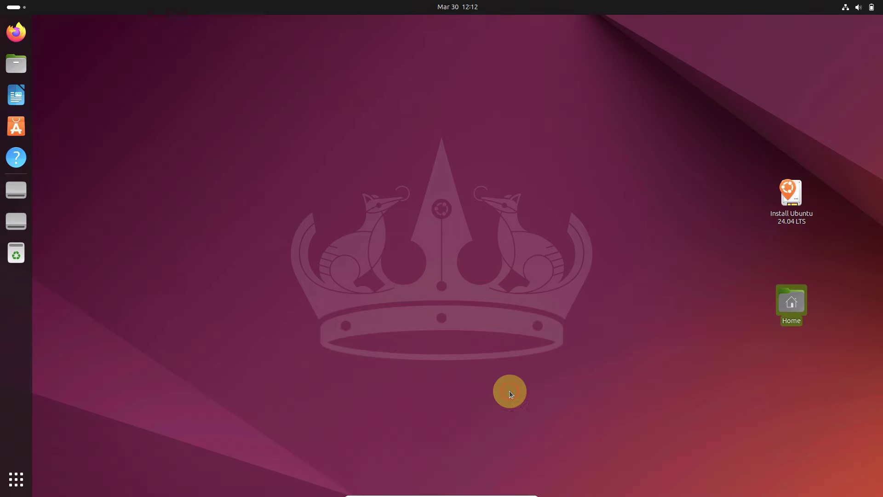
Step: Open and close the calendar panel, then bring up the Home icon's context menu
left_click(462, 16)
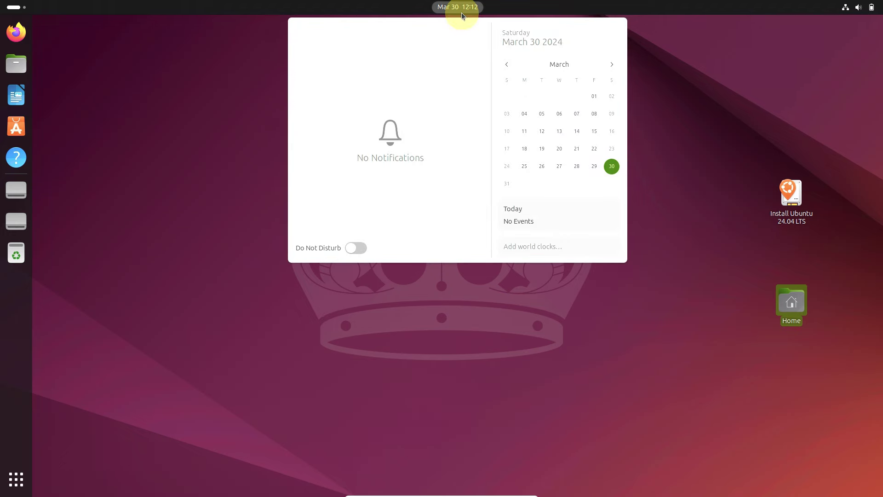
left_click(655, 339)
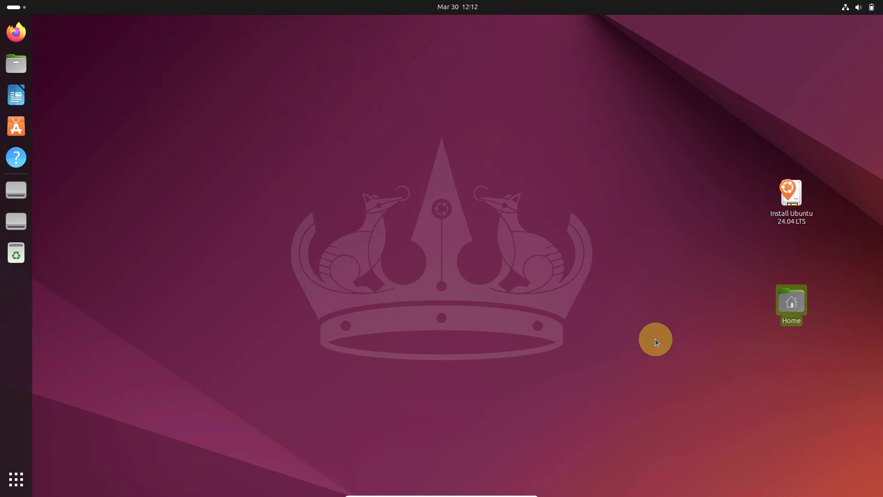
right_click(786, 312)
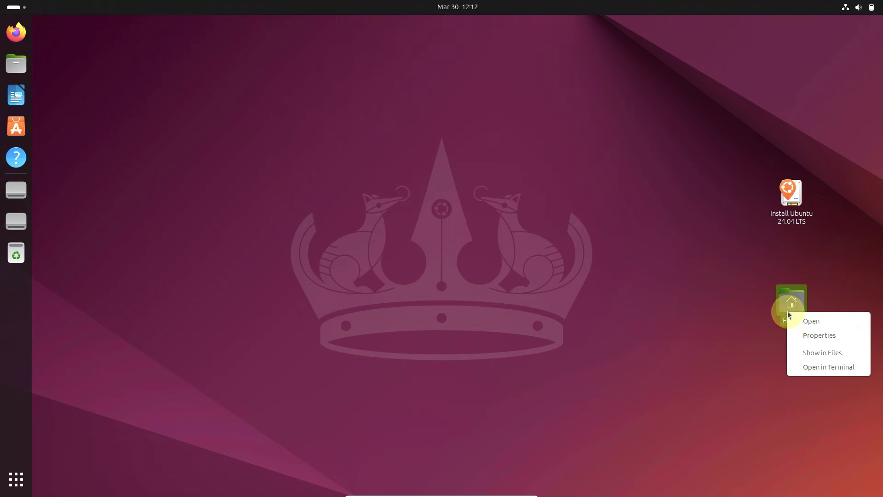
Step: Open the Home folder in Files, maximise the window and view About Files
left_click(274, 180)
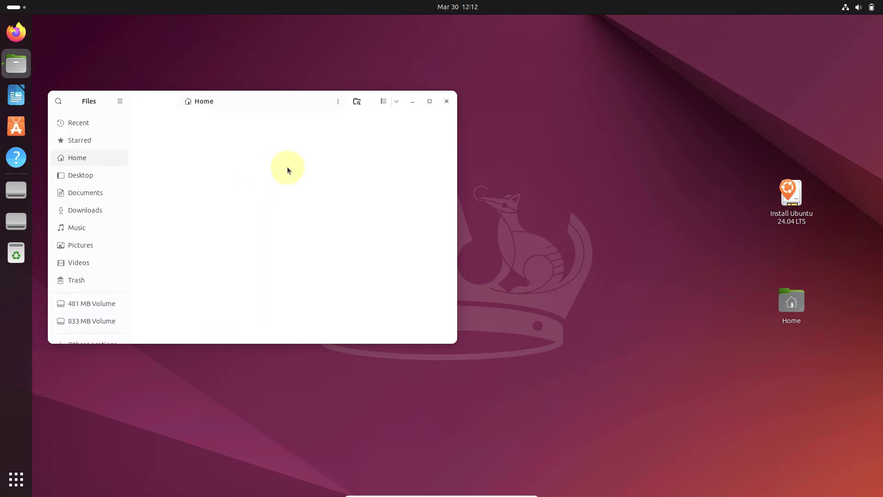
left_click(427, 102)
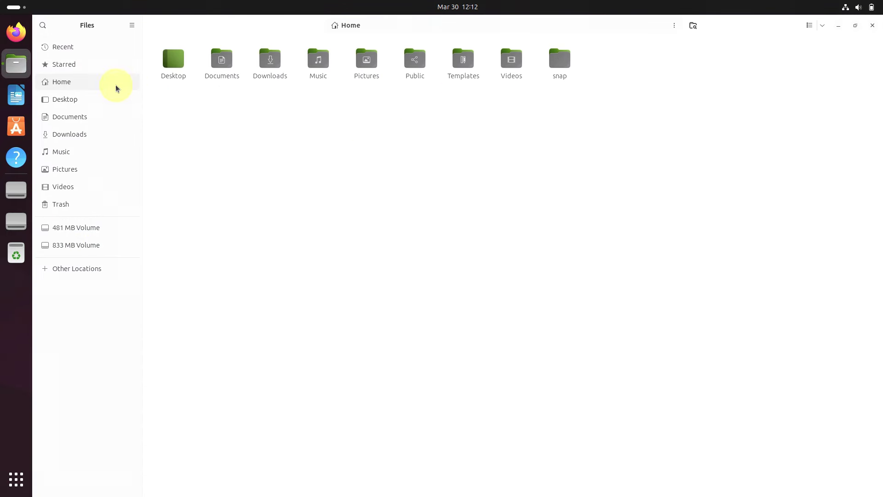
left_click(132, 26)
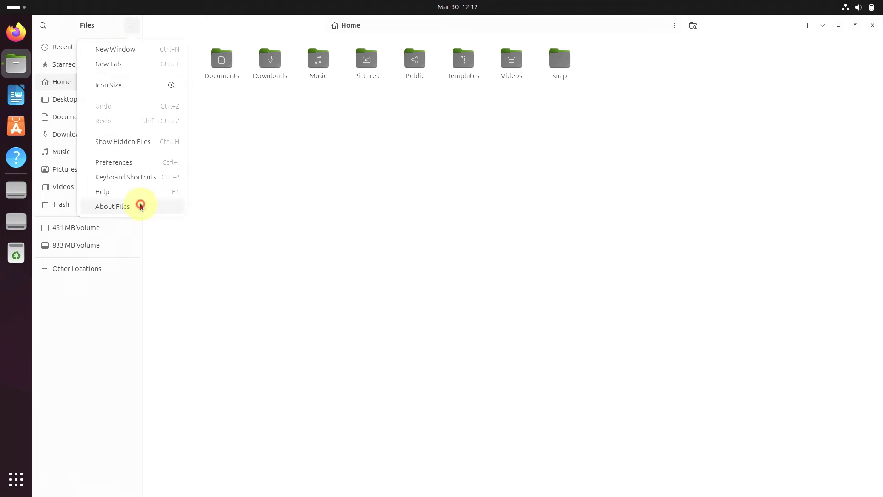
left_click(140, 204)
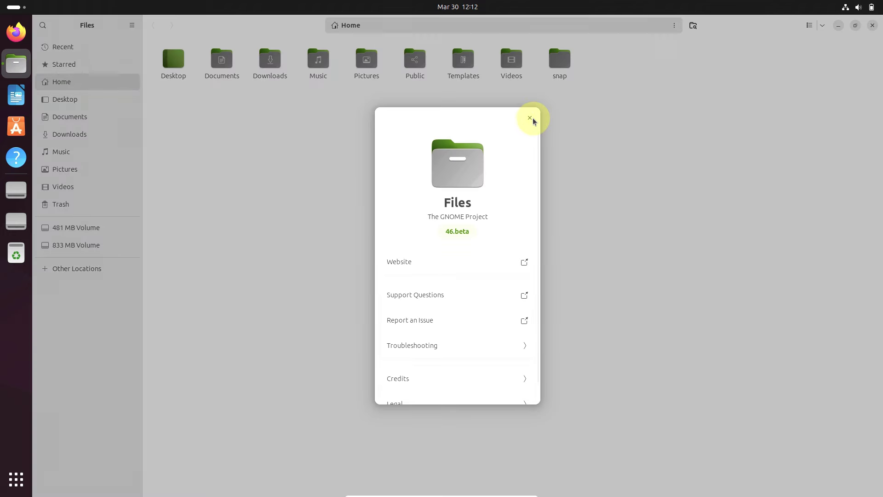
left_click(530, 117)
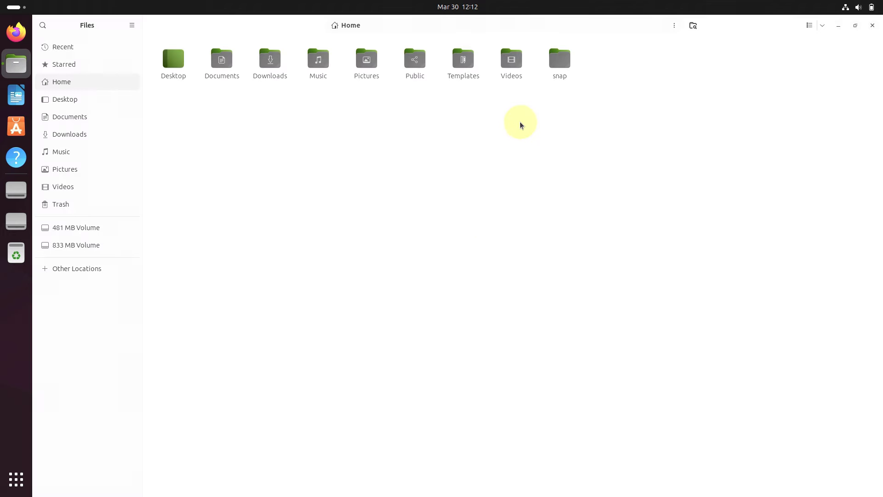
Step: Look over the window menu and Files Preferences, closing both unchanged
right_click(133, 25)
left_click(187, 337)
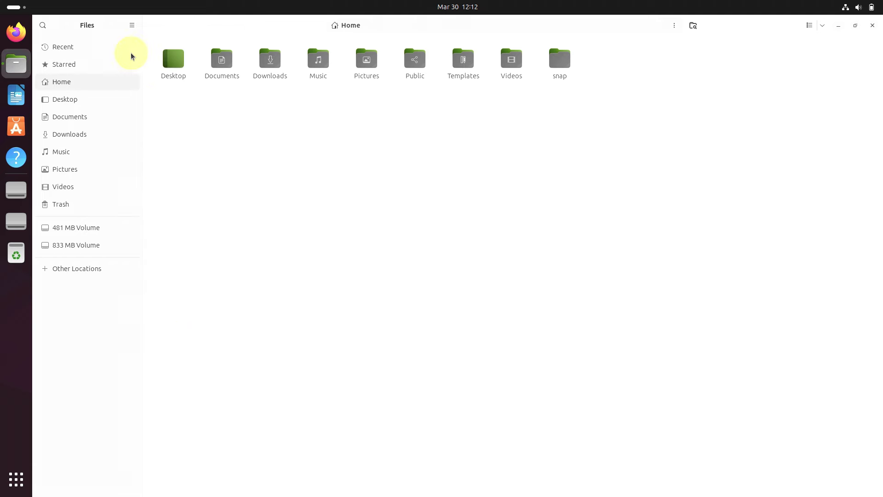
left_click(132, 26)
left_click(136, 162)
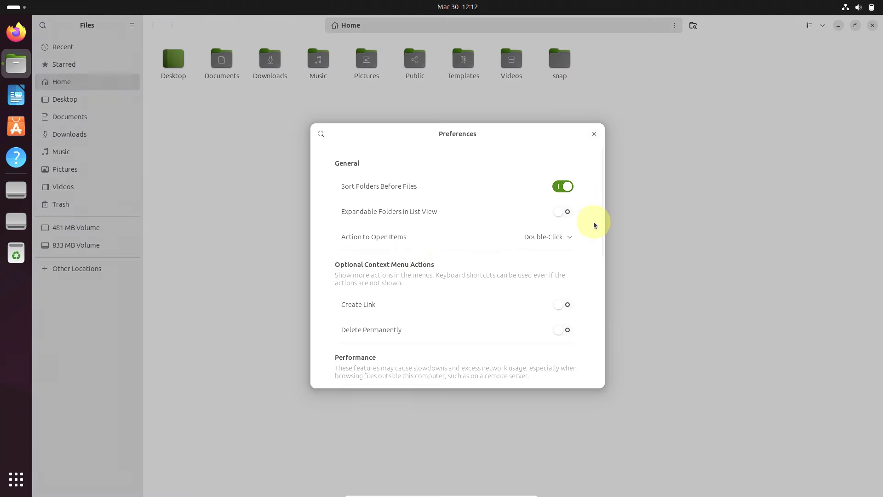
left_click_drag(601, 233, 599, 138)
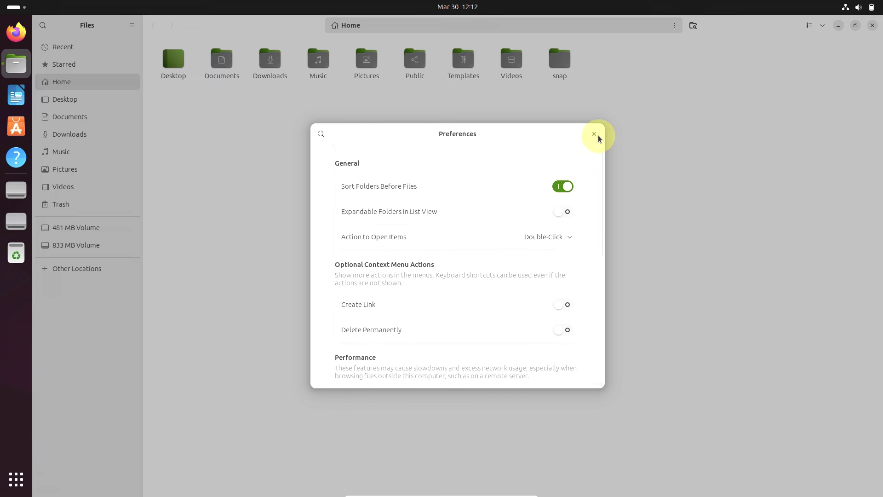
left_click(597, 136)
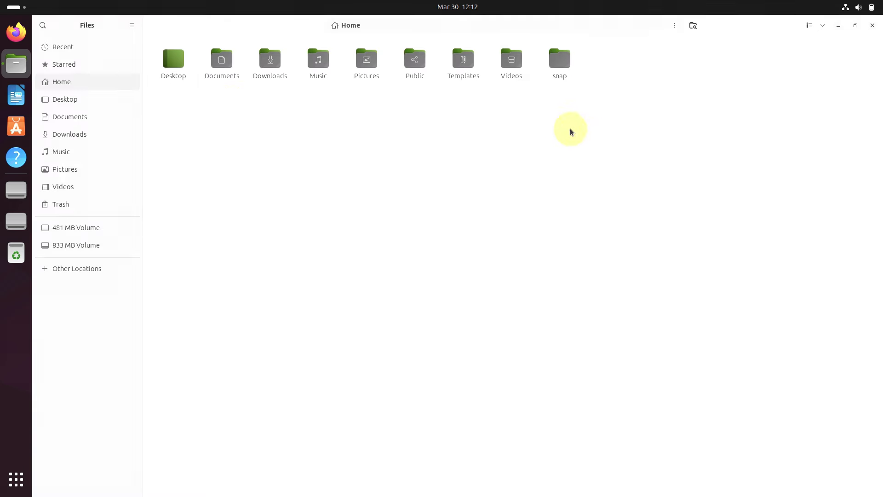
left_click(129, 26)
left_click(197, 248)
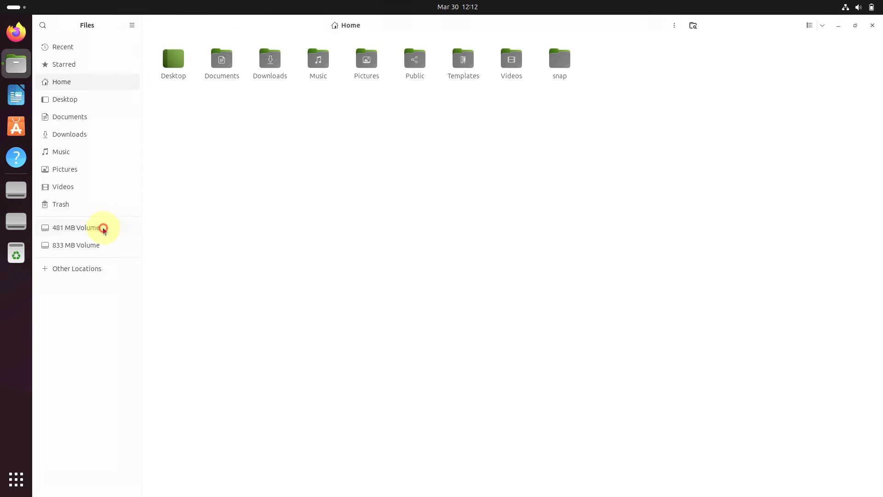
Step: Try opening the 481 MB and 833 MB Volumes, dismiss the errors, and show Other Locations
left_click(102, 227)
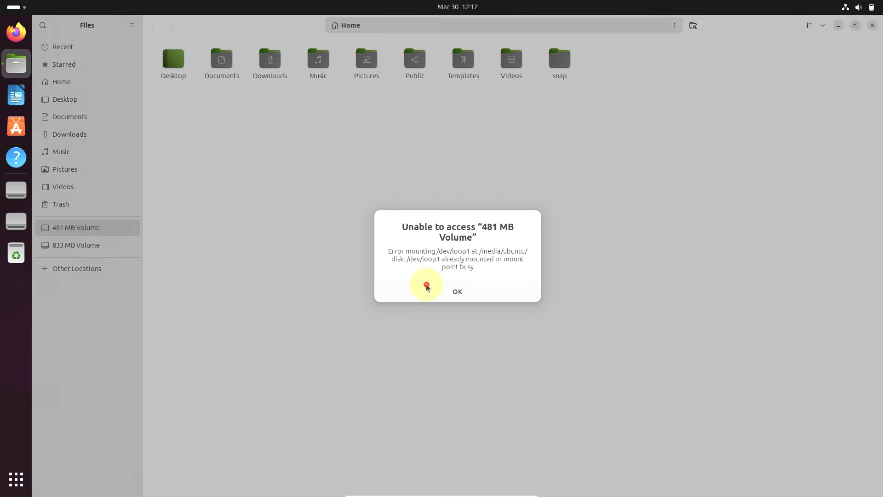
left_click(427, 286)
left_click(116, 245)
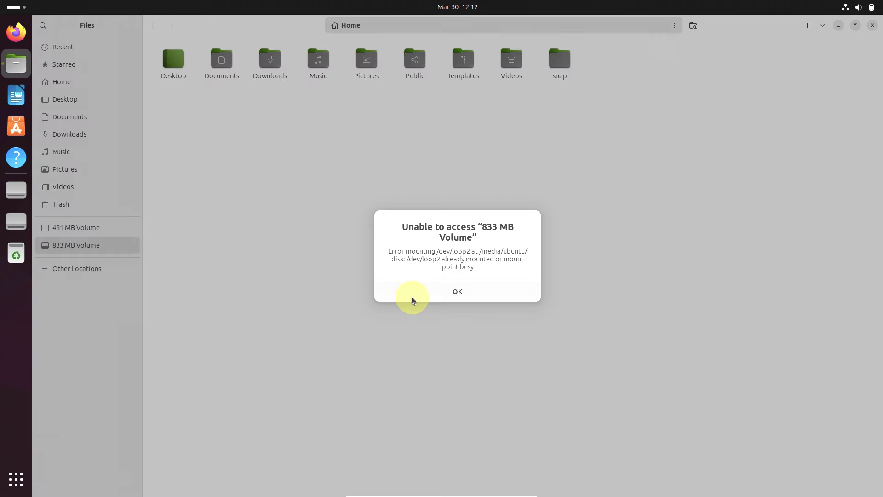
left_click(413, 296)
left_click(90, 275)
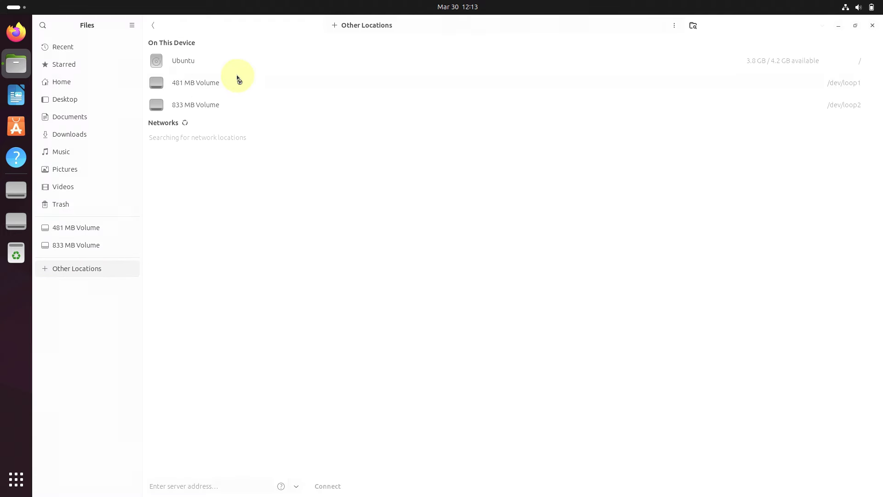
Step: Open the Ubuntu root drive and browse sys, its firmware and kernel folders, then return to root
left_click(238, 64)
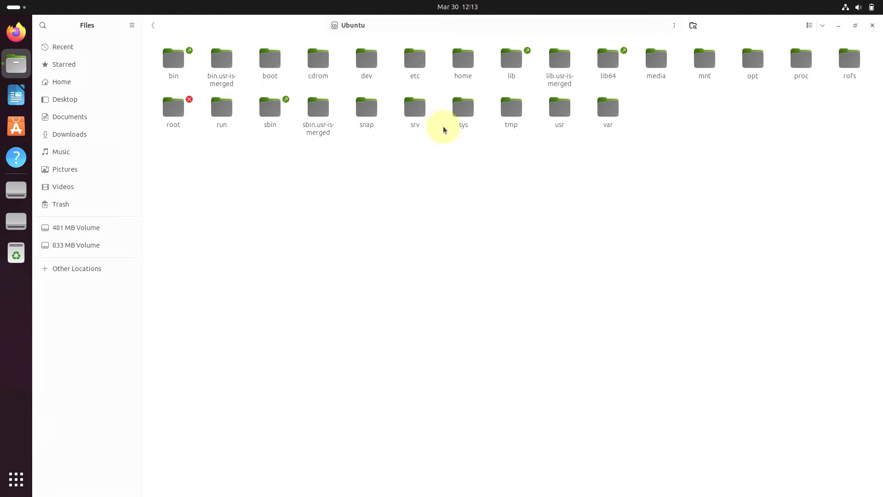
double_click(462, 116)
double_click(415, 84)
left_click(152, 26)
double_click(563, 71)
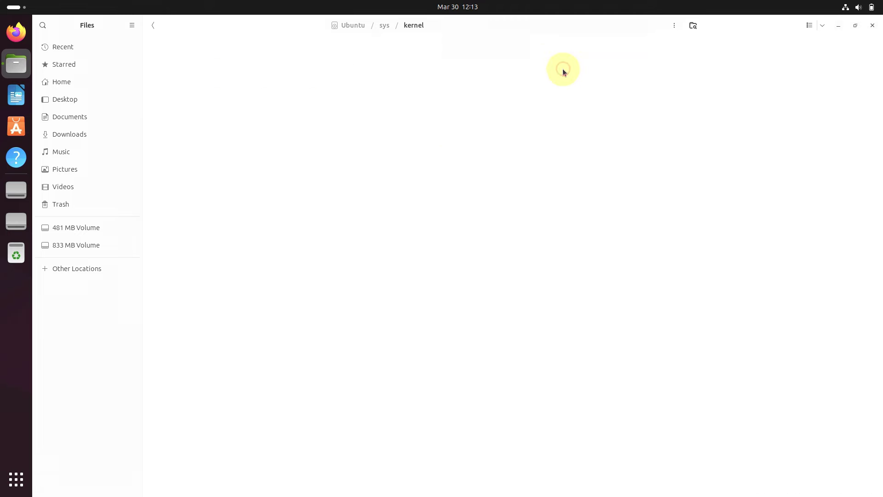
left_click(152, 28)
left_click(152, 30)
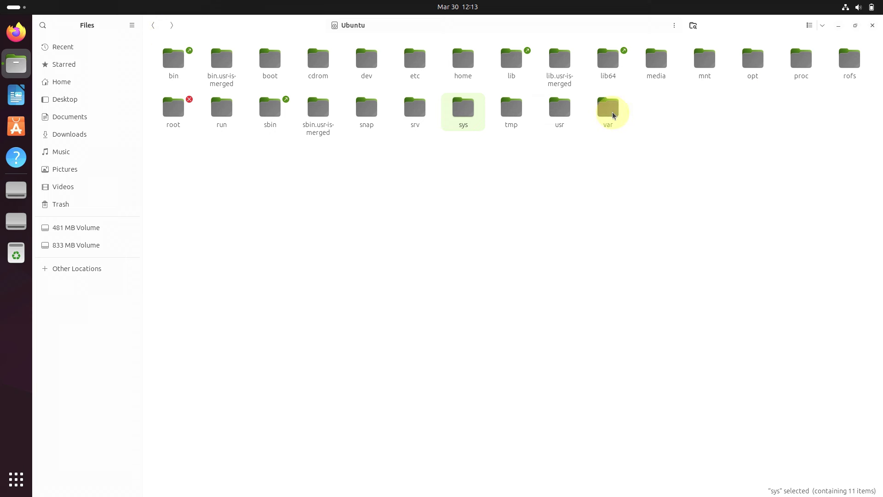
Step: Browse the lib64 and lib folders at the drive root, then close Files
double_click(617, 60)
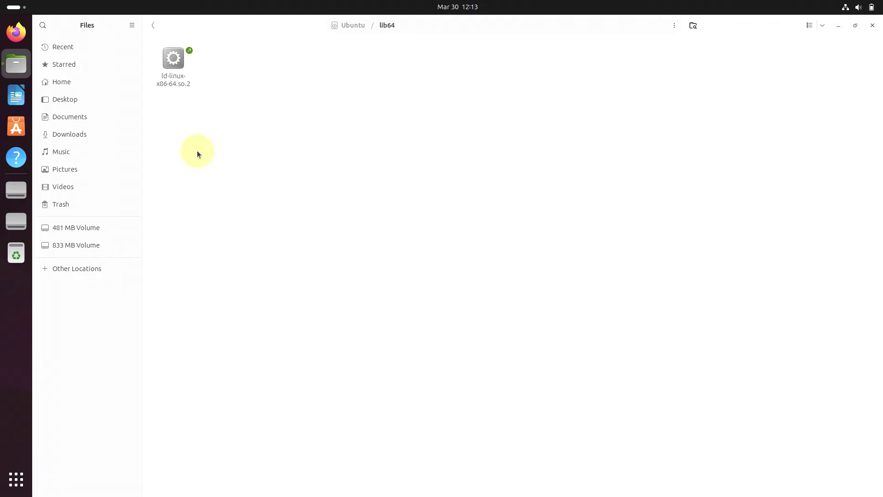
left_click(150, 29)
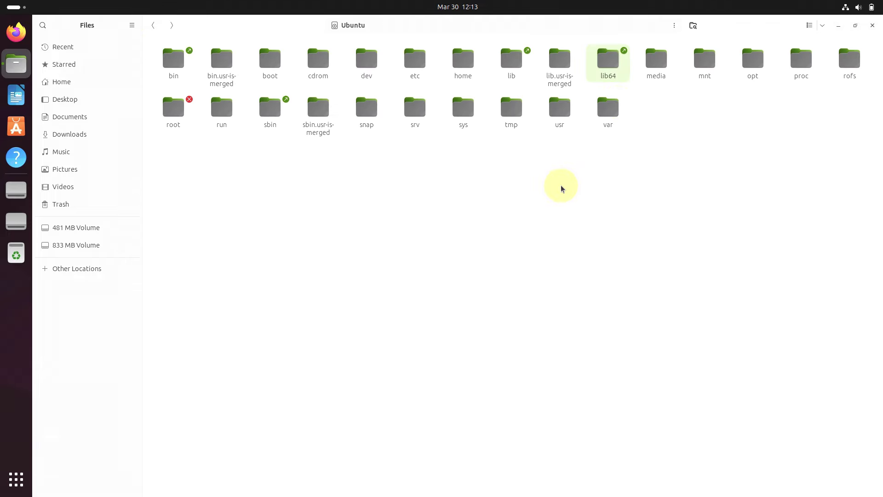
left_click(522, 71)
double_click(522, 72)
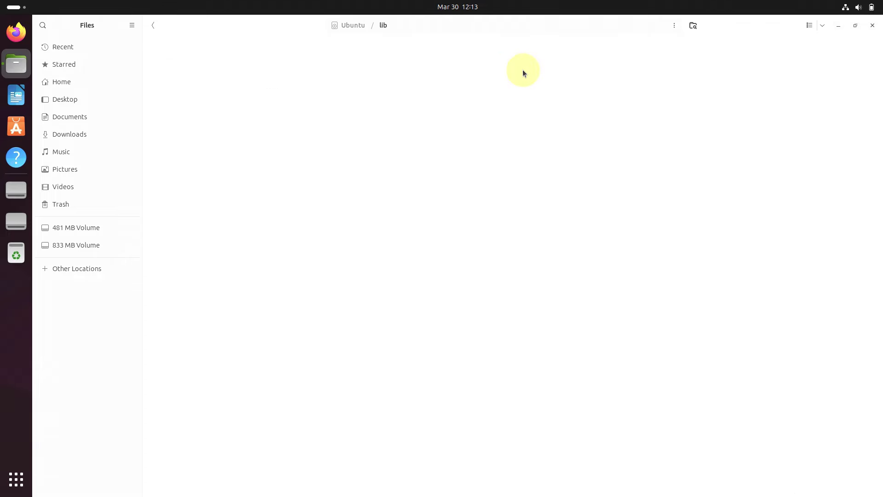
left_click(153, 26)
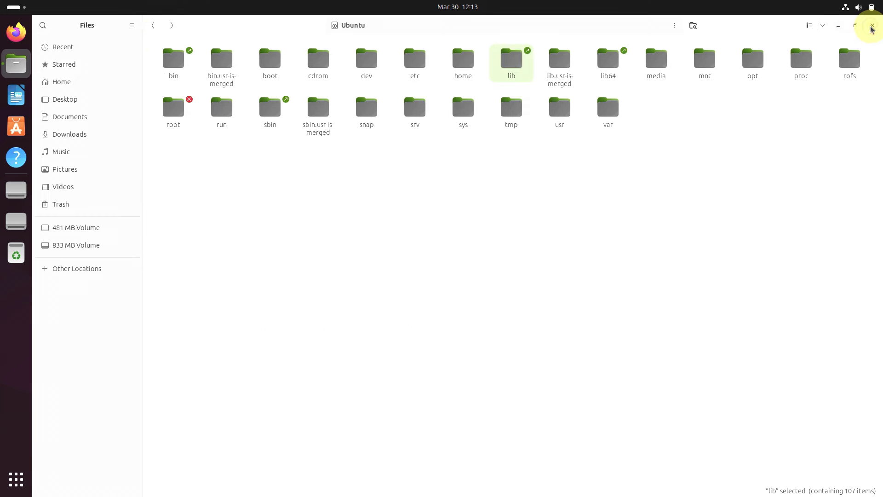
left_click(872, 25)
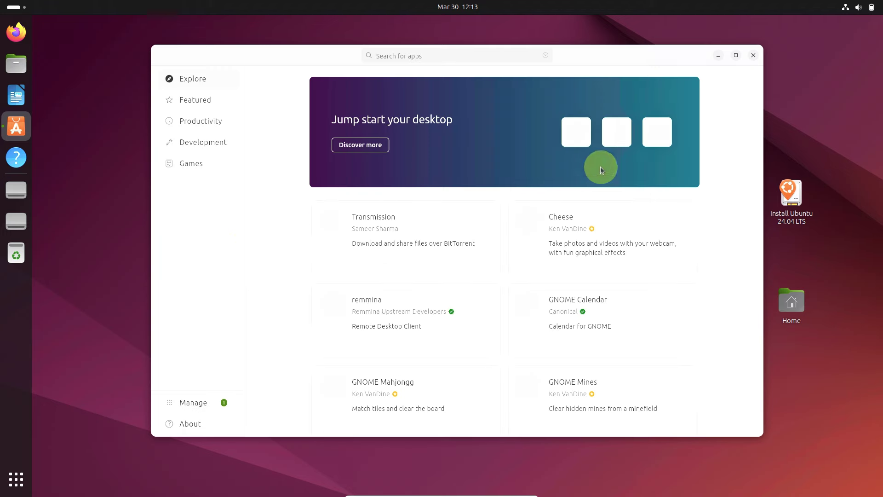
Step: Maximise App Center, view its About and Manage pages, then return to Explore
left_click(736, 55)
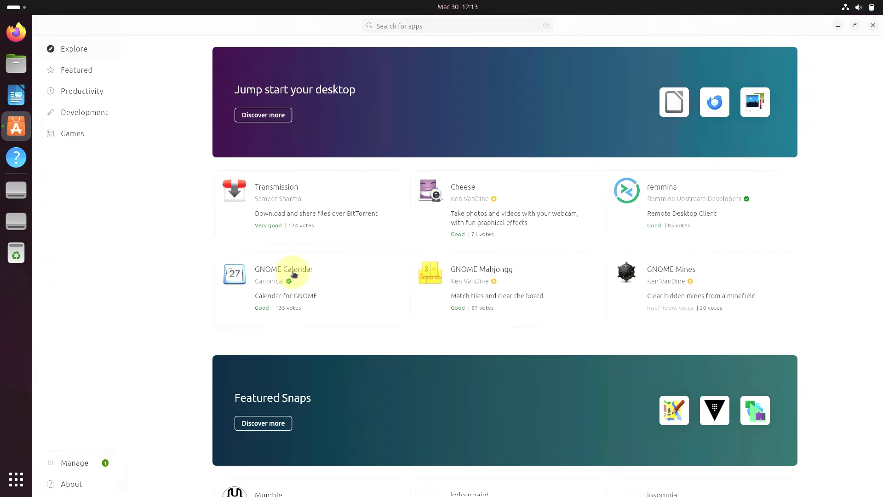
left_click(100, 486)
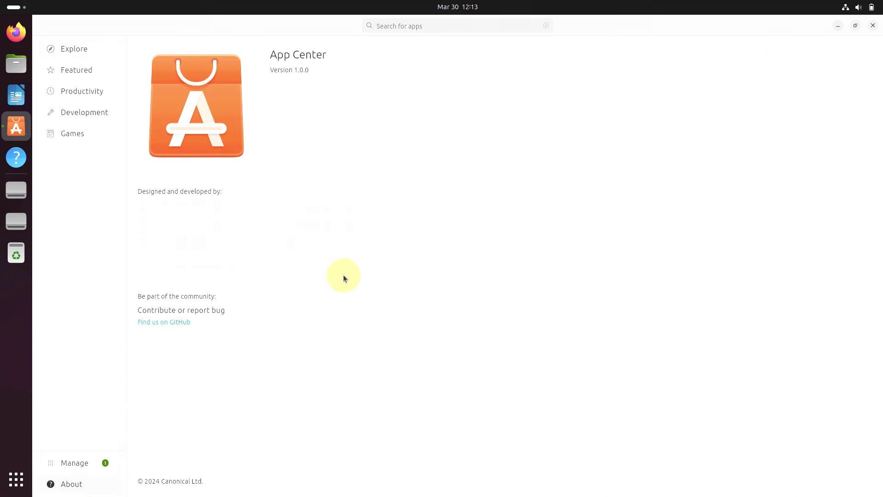
left_click(86, 471)
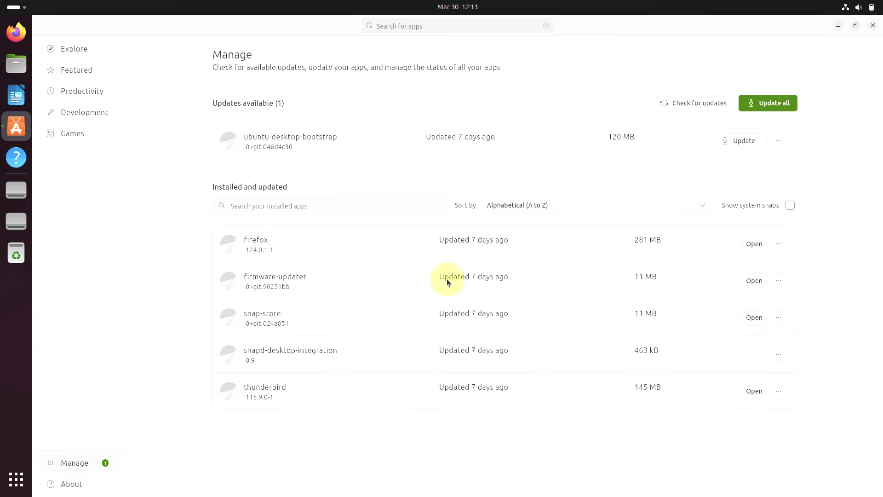
left_click(89, 54)
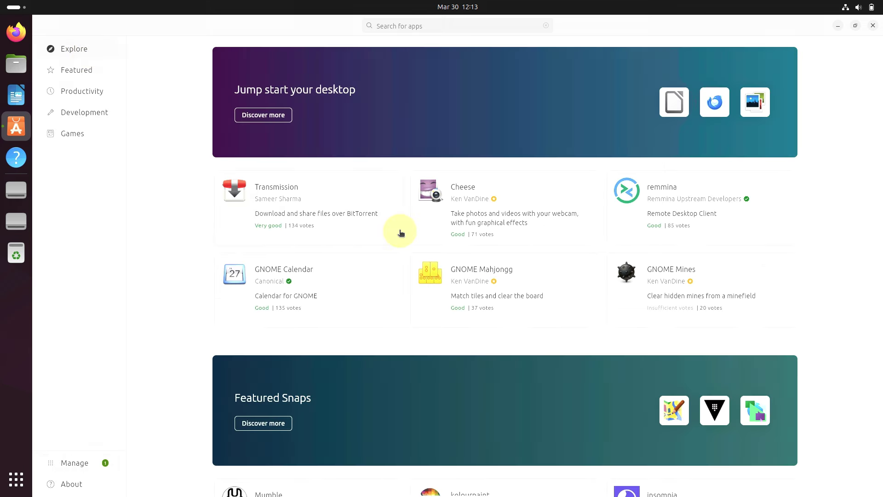
Step: Scroll through the Explore page and the Featured apps listing
scroll(400, 232, "down", 10)
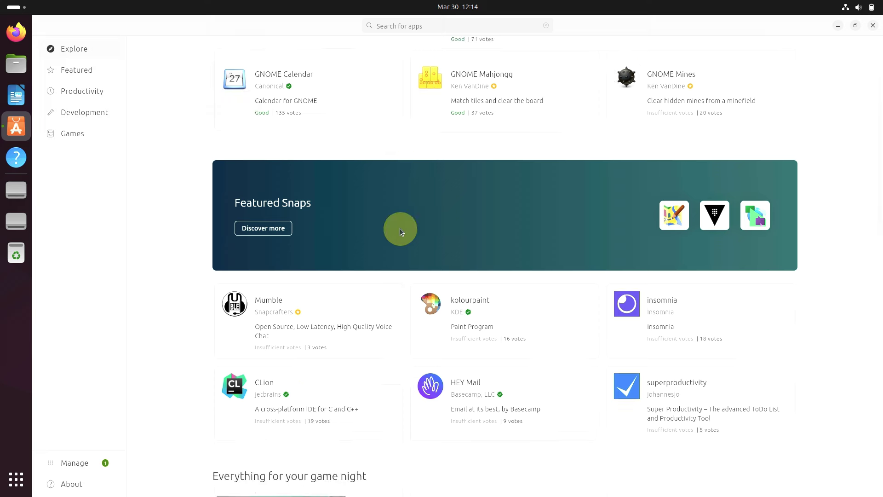
scroll(368, 198, "down", 2)
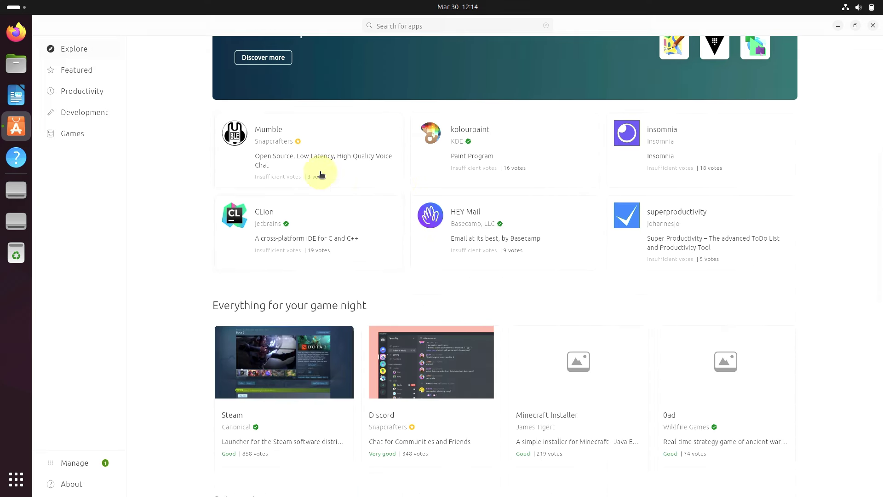
left_click(91, 72)
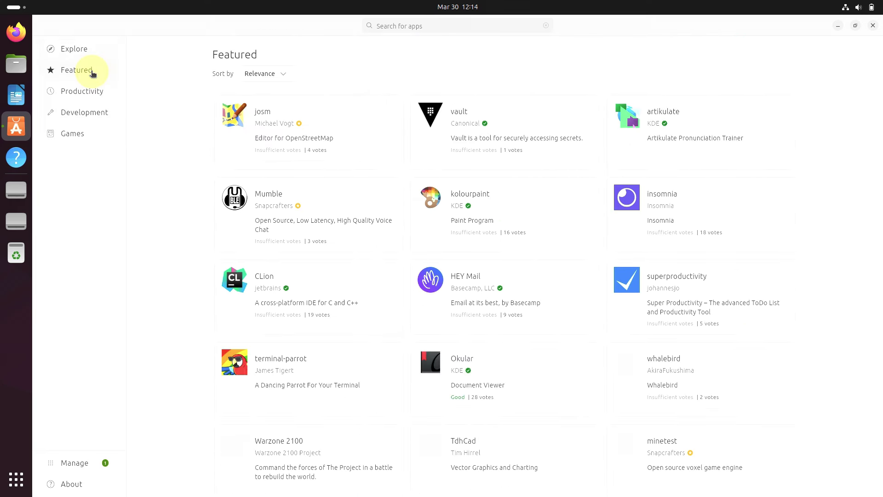
scroll(499, 297, "down", 2)
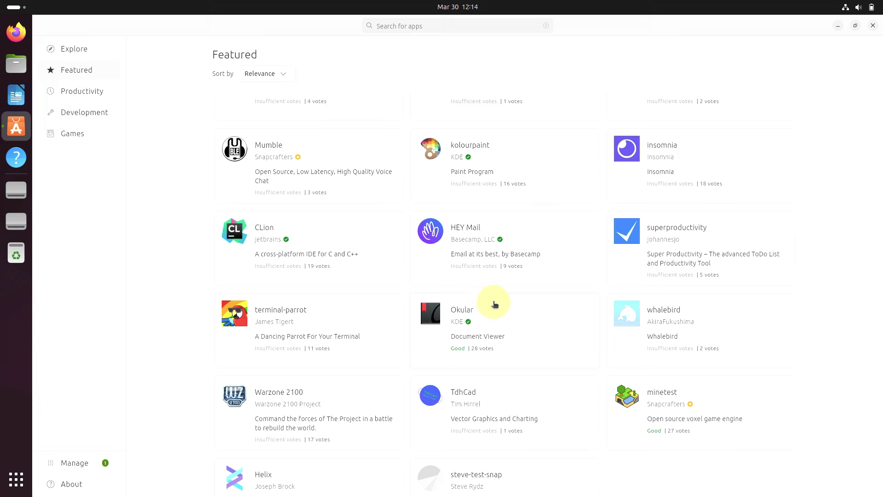
scroll(495, 304, "down", 1)
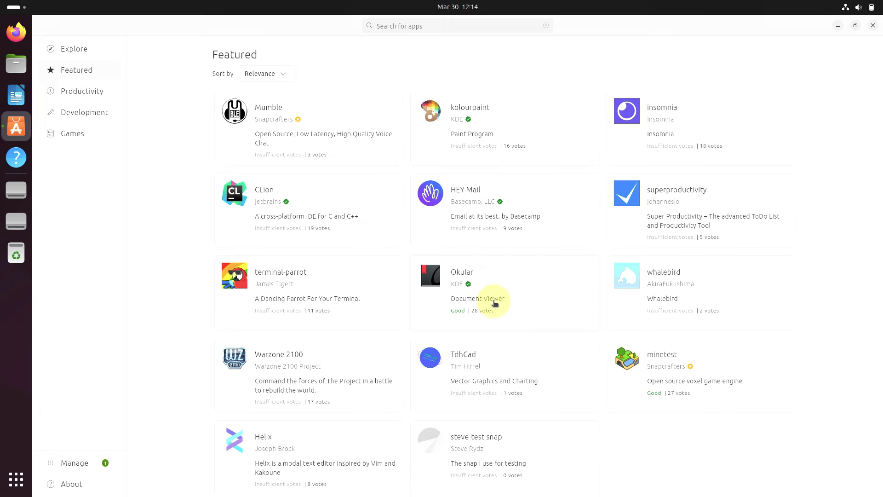
Step: Browse the Productivity and Development categories, then close App Center
left_click(108, 91)
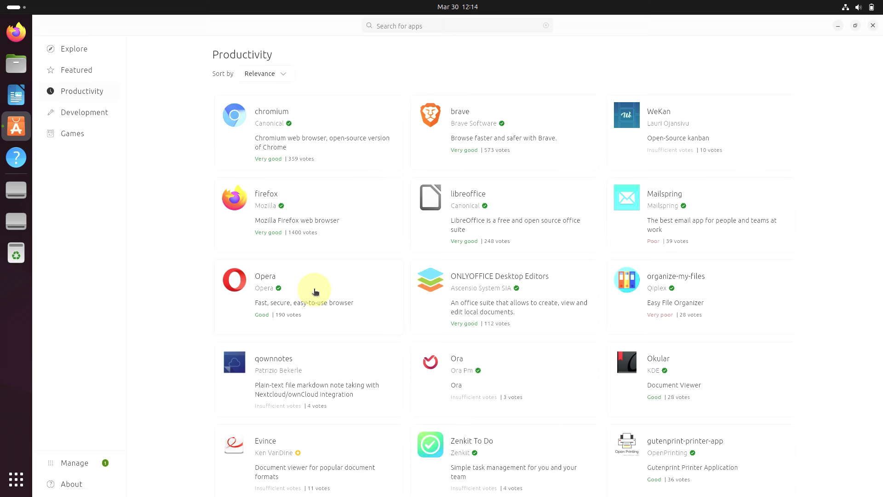
scroll(315, 291, "down", 4)
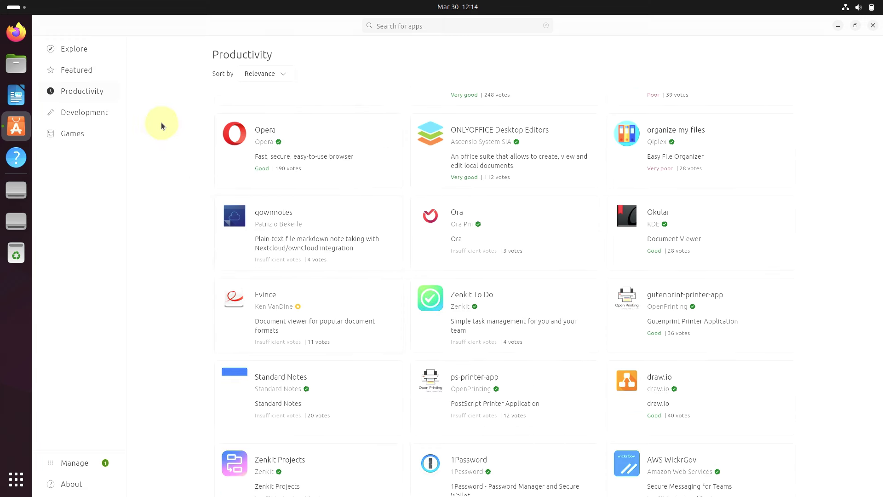
left_click(99, 114)
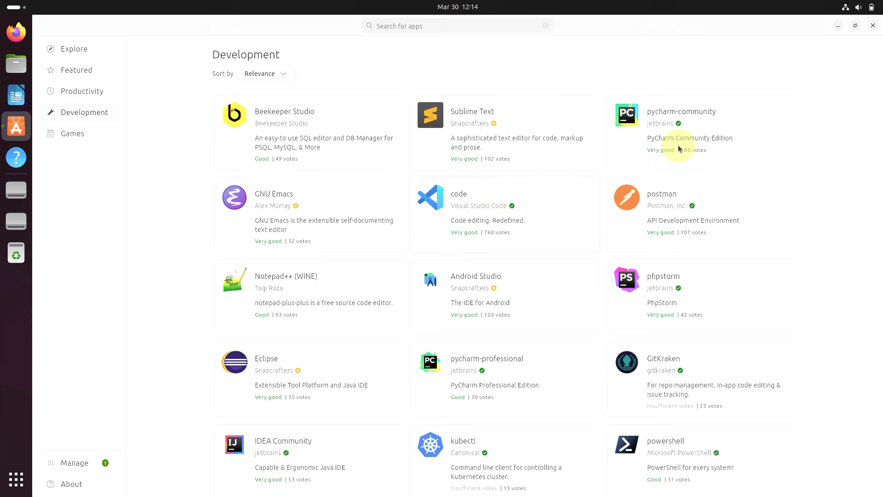
left_click(872, 25)
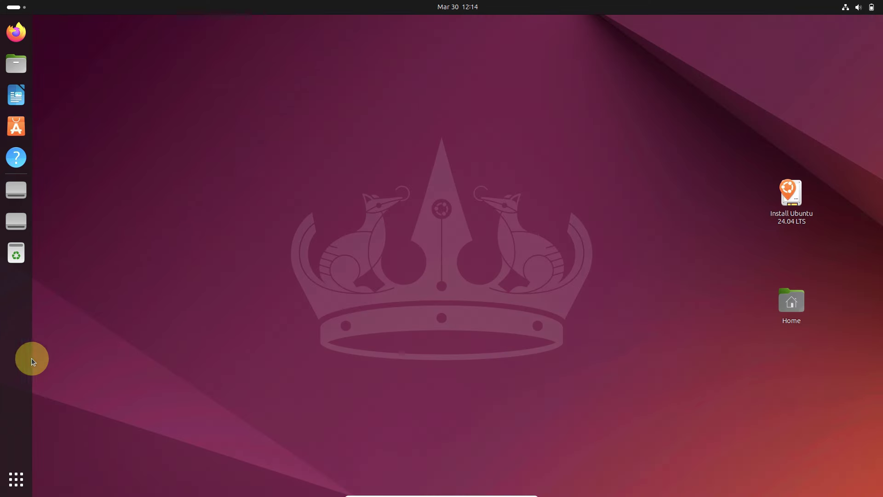
Step: Open Thunderbird Mail from the second page of the Show Apps grid
left_click(15, 477)
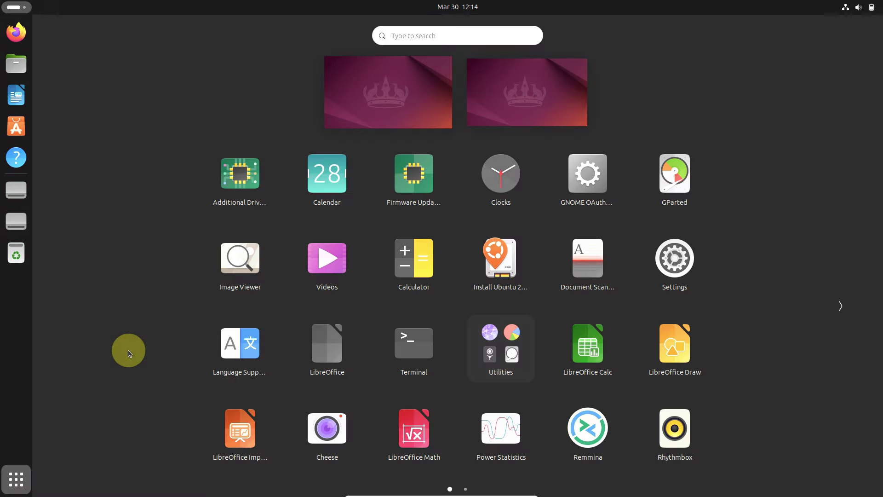
scroll(278, 324, "down", 1)
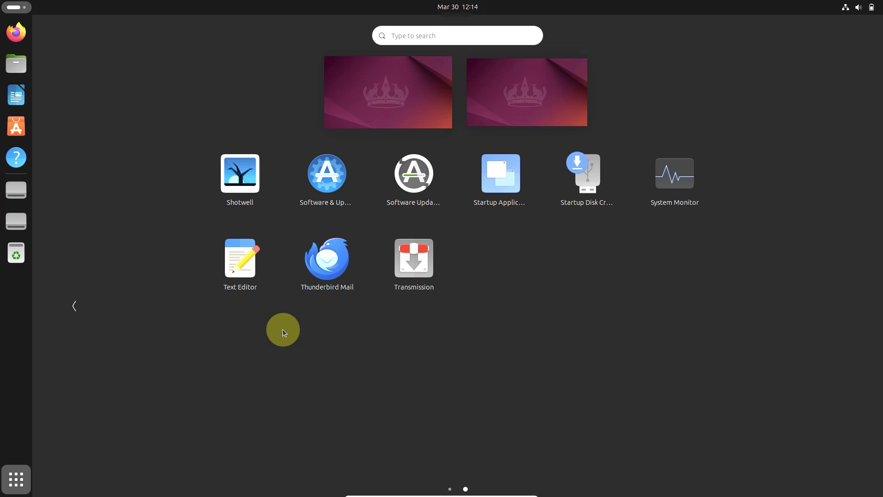
left_click(325, 254)
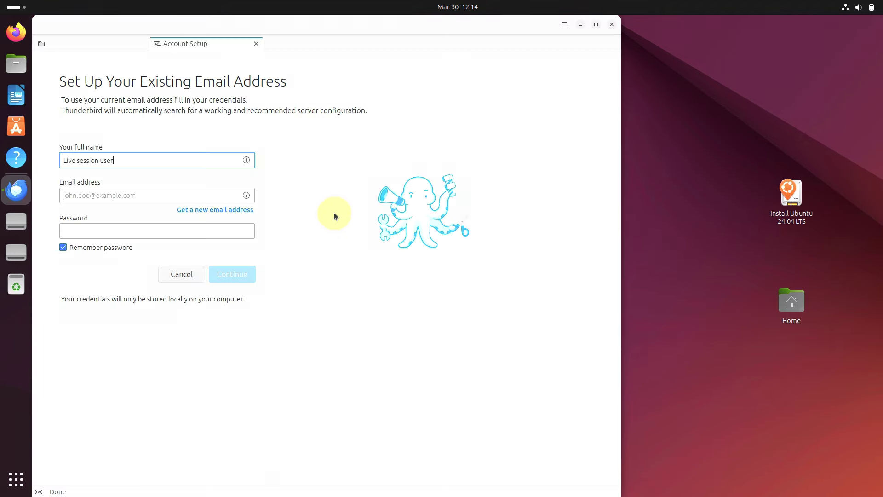
Step: Cancel account setup, confirm version 115.9.0 in About Thunderbird, then quit Thunderbird
left_click(256, 43)
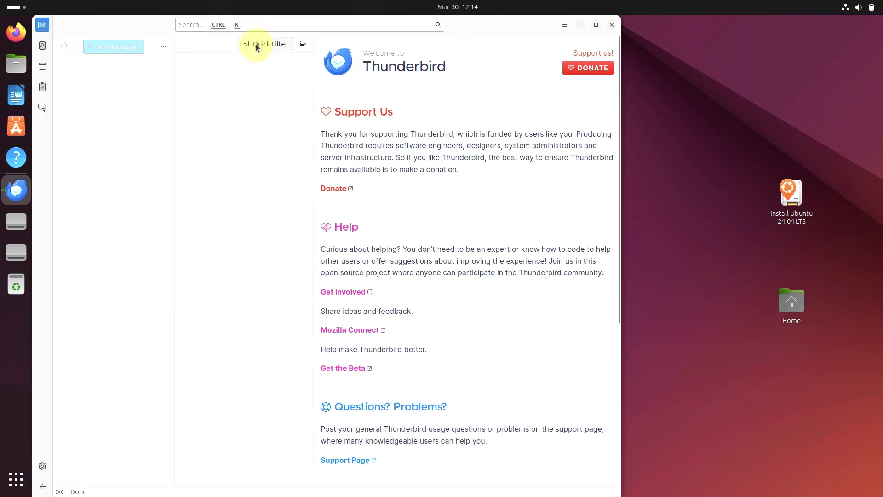
left_click(564, 28)
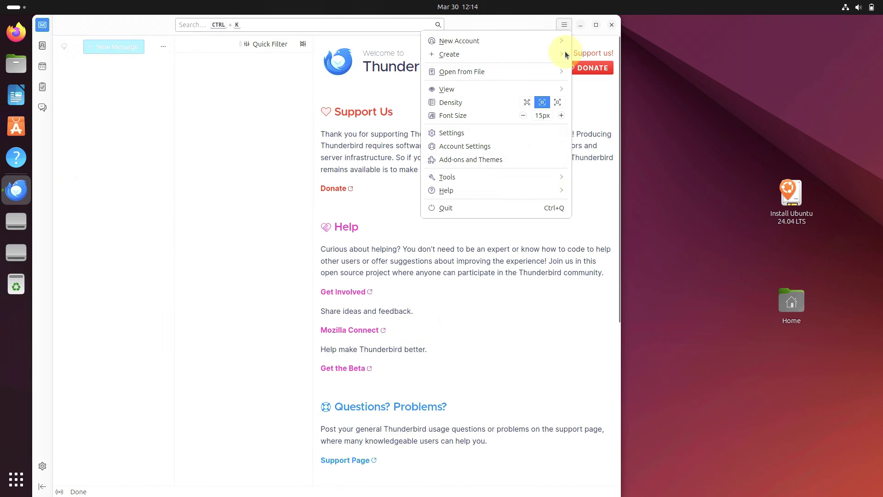
left_click(526, 186)
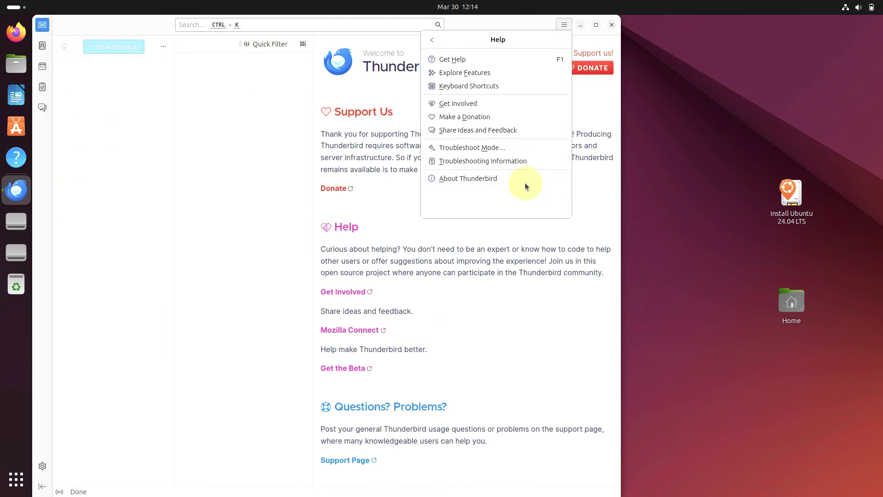
left_click(522, 179)
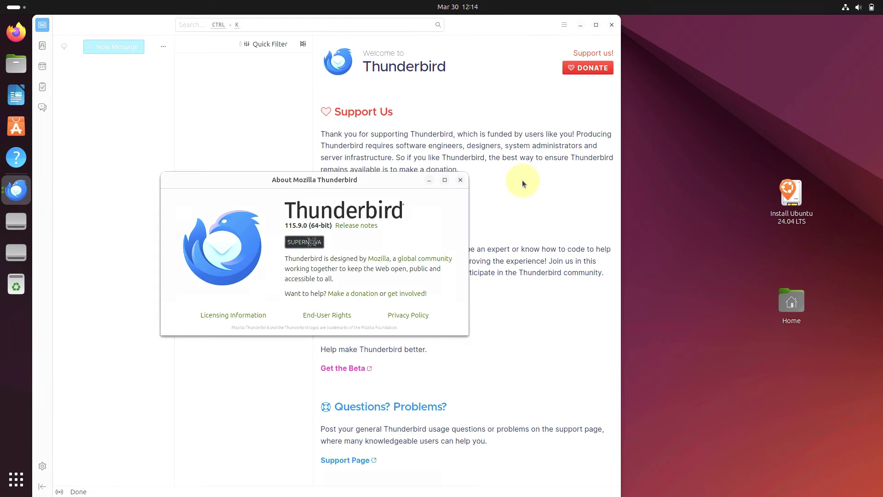
left_click(465, 180)
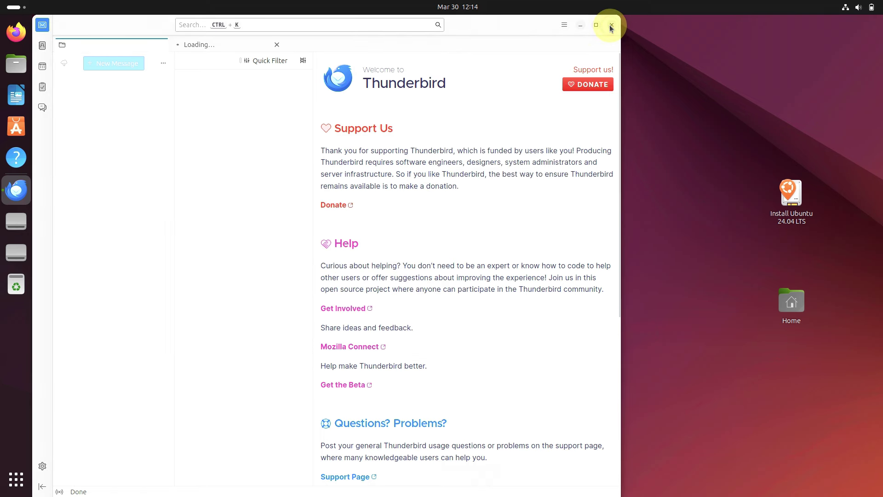
left_click(610, 26)
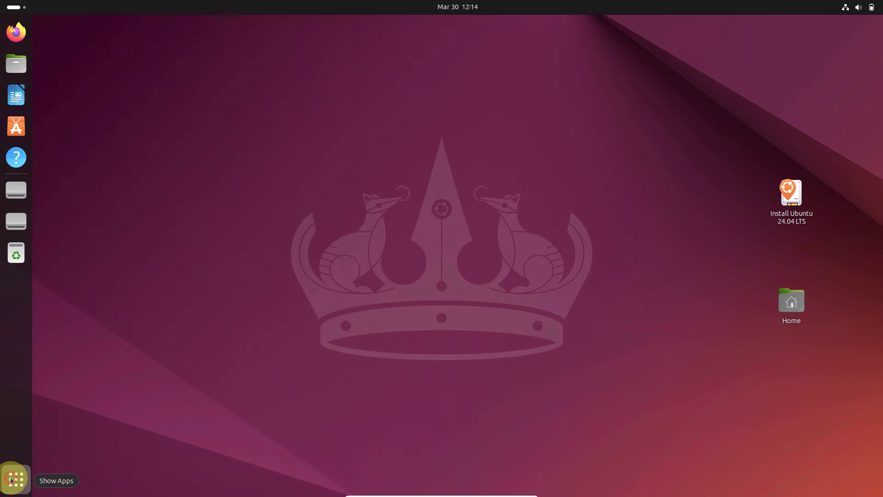
Step: Launch GParted from the app grid and authenticate to run it as root
left_click(16, 478)
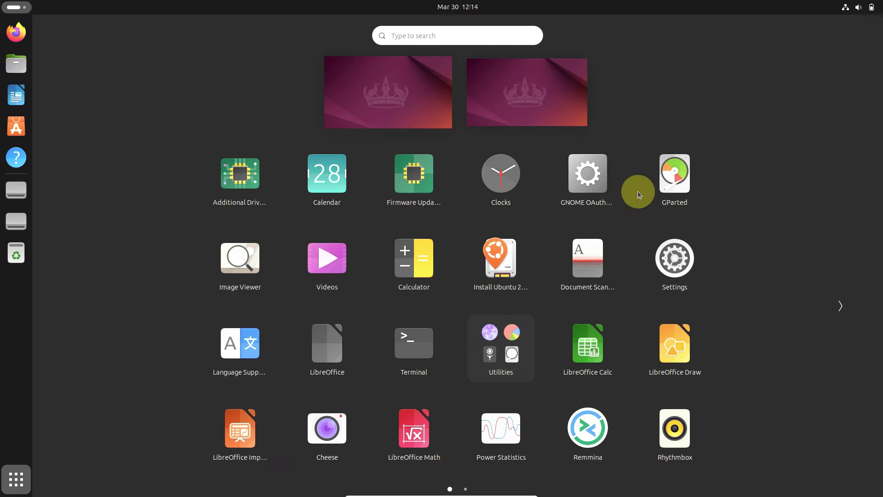
left_click(654, 191)
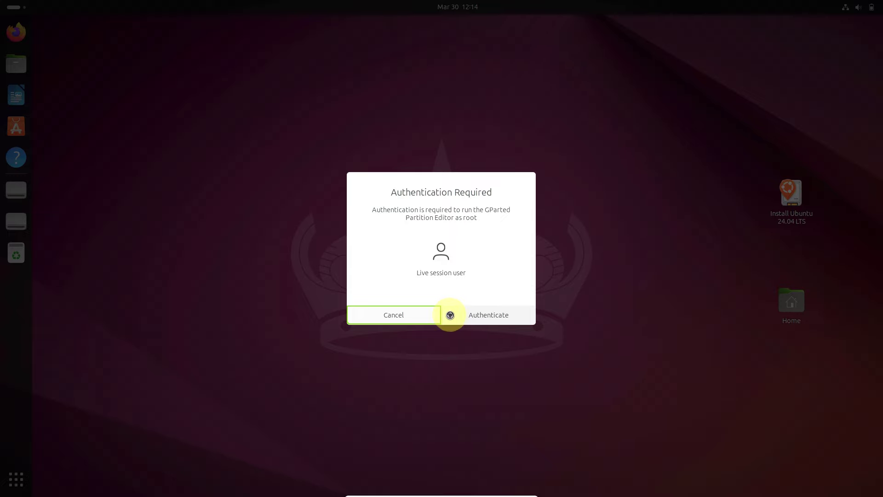
left_click(450, 311)
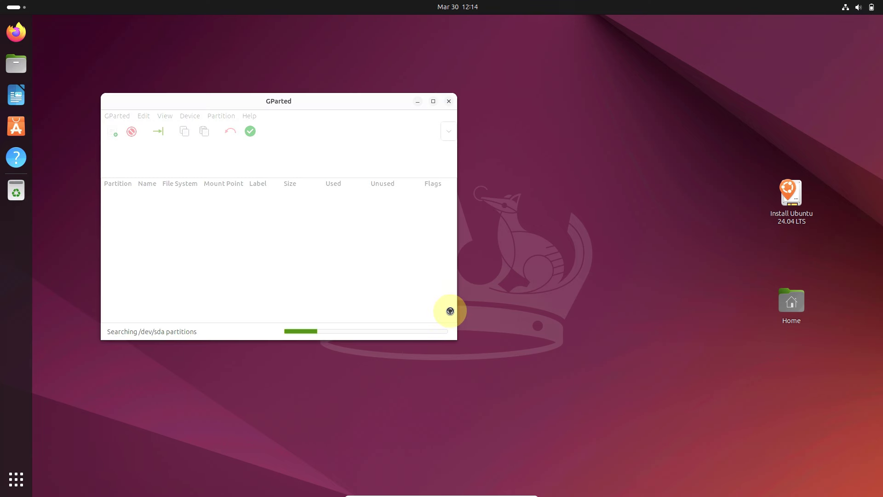
Step: Check GParted's version 1.5.0 under Help > About, then close GParted
left_click(251, 115)
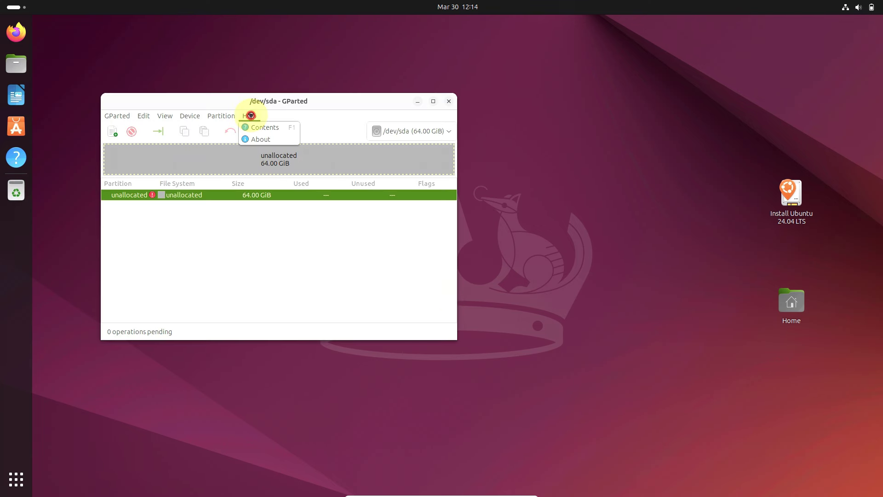
left_click(258, 138)
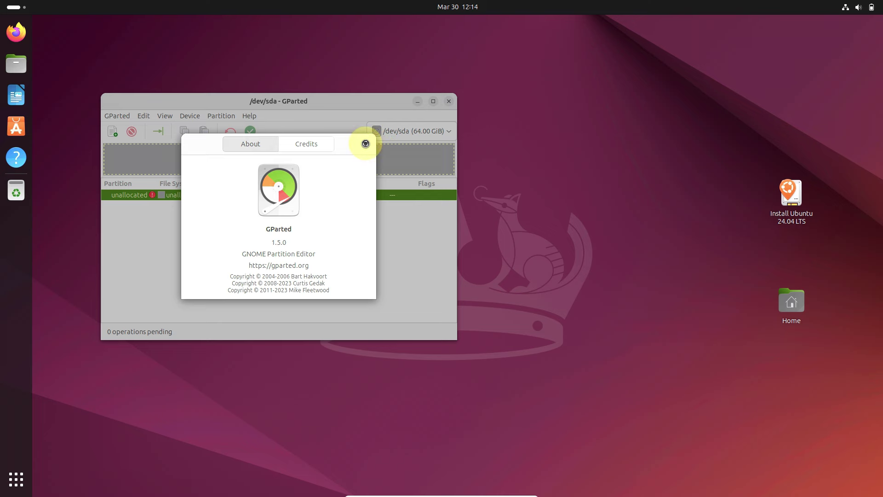
left_click(366, 144)
left_click(449, 109)
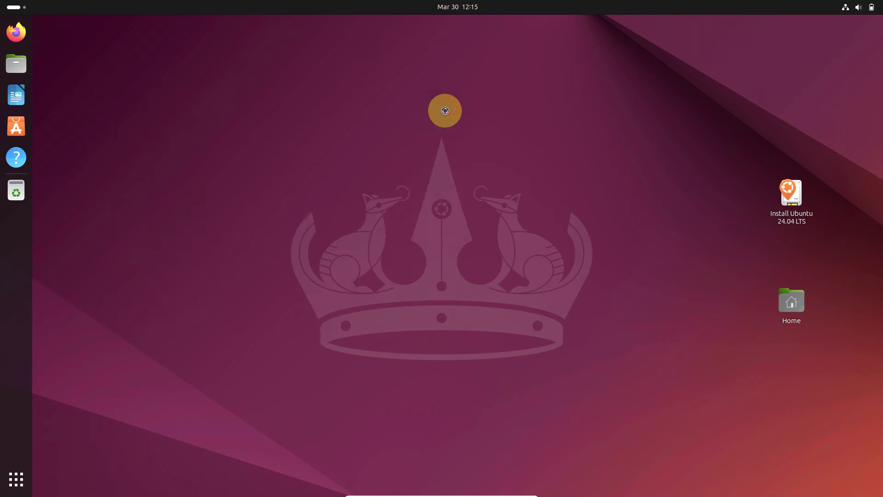
Step: Launch Install Ubuntu, pass the language, keyboard and internet pages, and apply the installer update
left_click(25, 474)
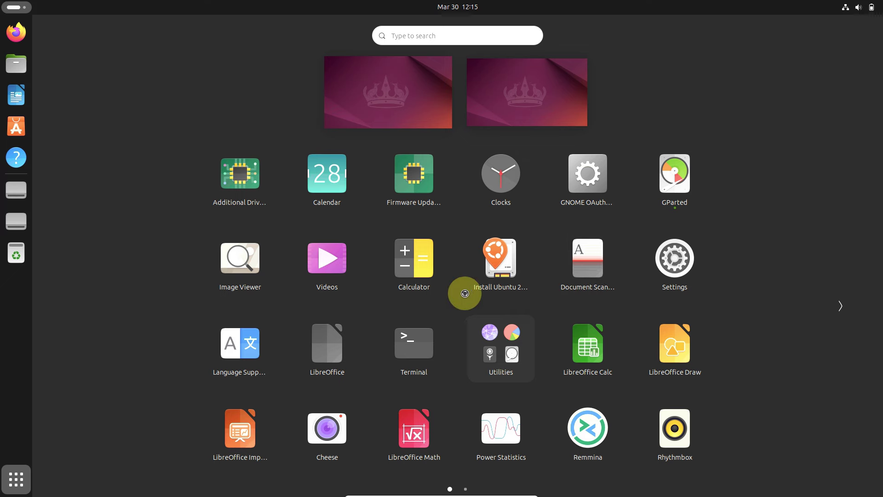
left_click(481, 288)
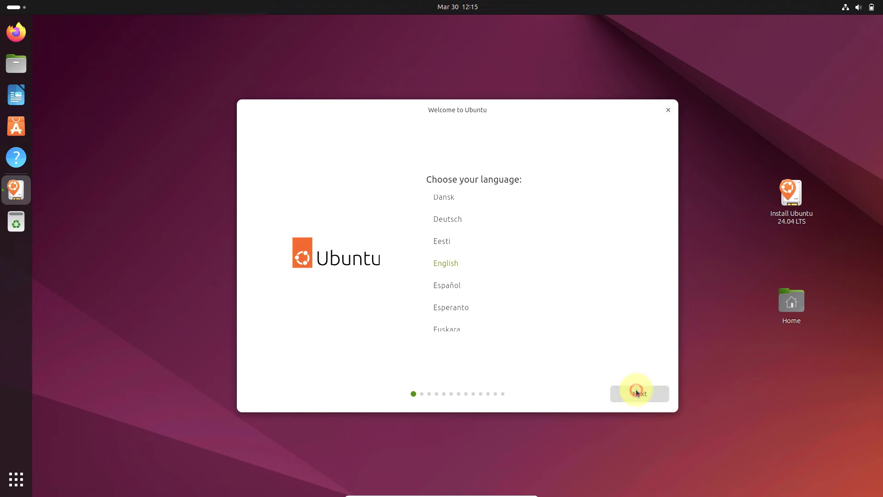
left_click(635, 389)
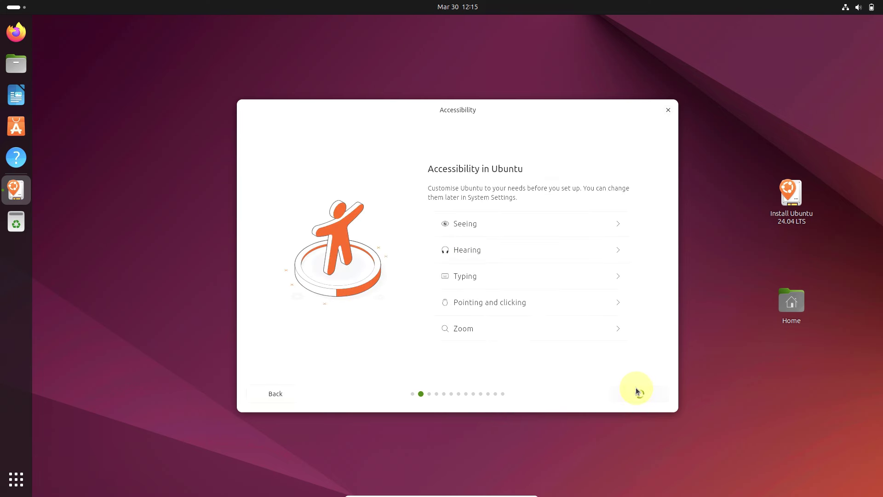
left_click(636, 389)
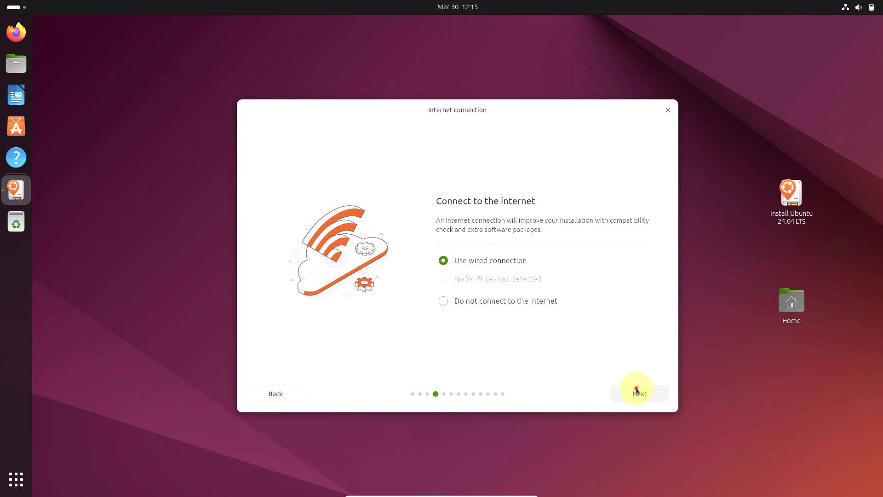
left_click(635, 389)
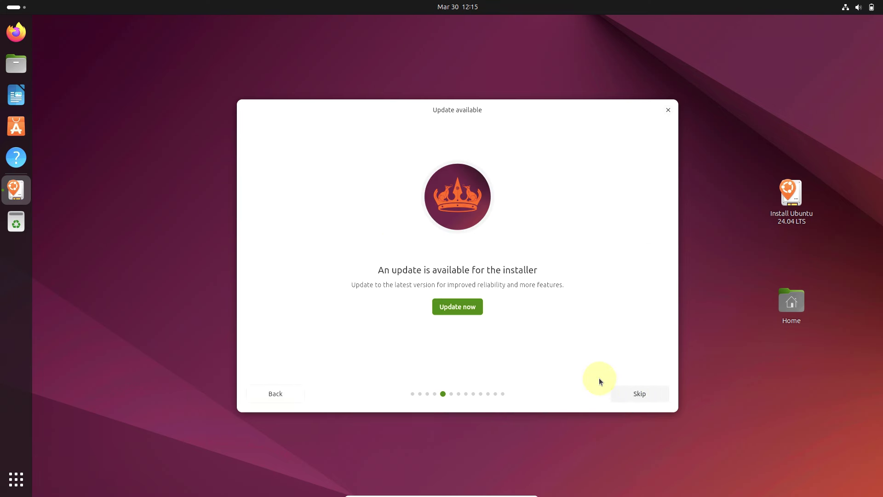
left_click(459, 308)
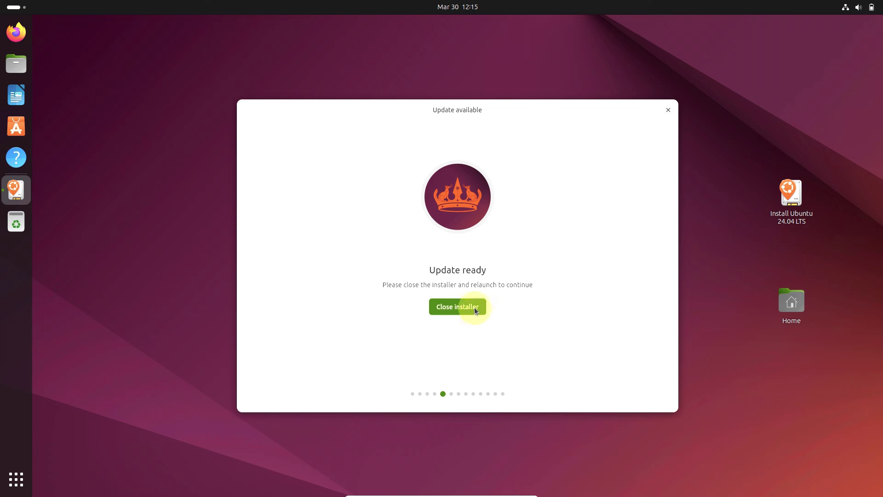
left_click(474, 307)
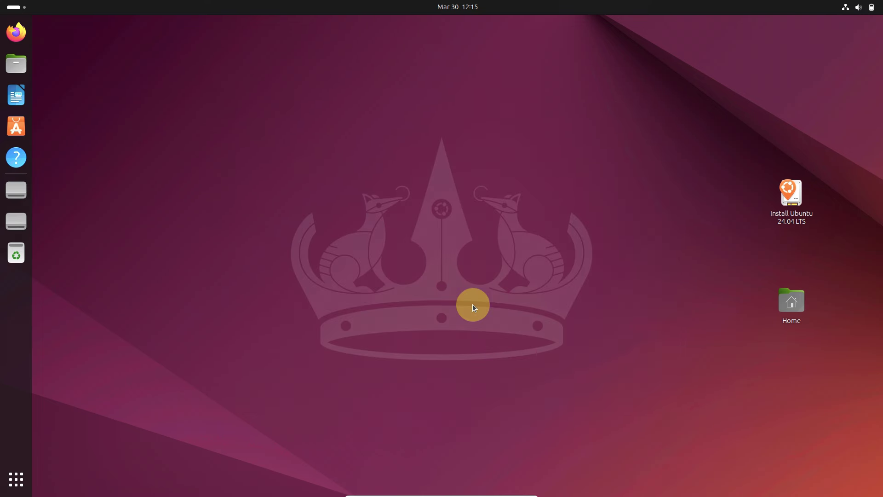
Step: Relaunch Install Ubuntu 24.04 LTS, keeping English, default accessibility, English (US) keyboard and wired connection
left_click(14, 479)
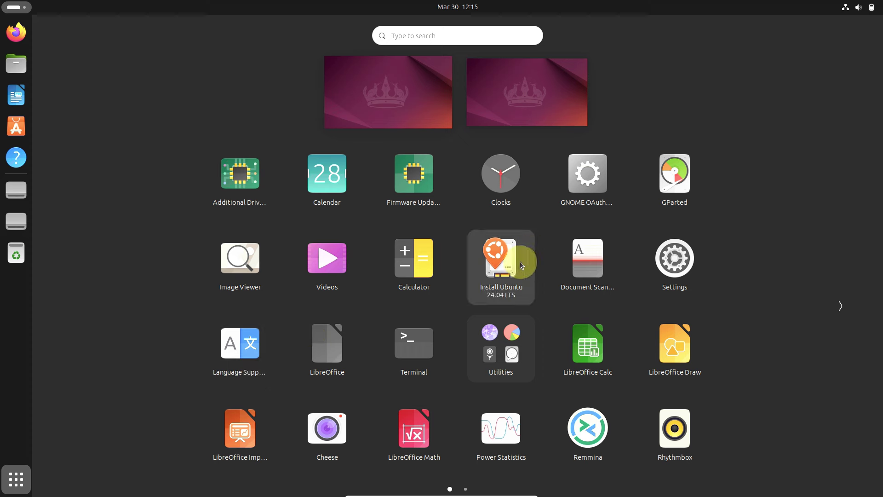
left_click(530, 252)
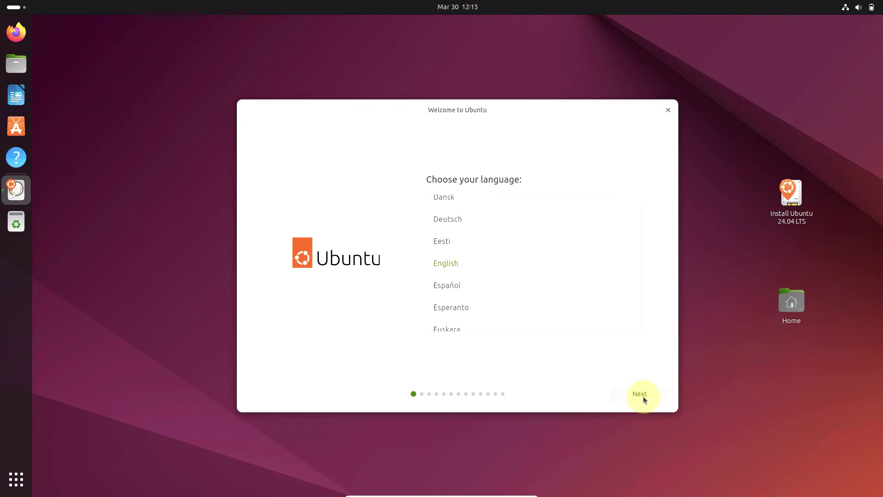
left_click(643, 397)
left_click(643, 397)
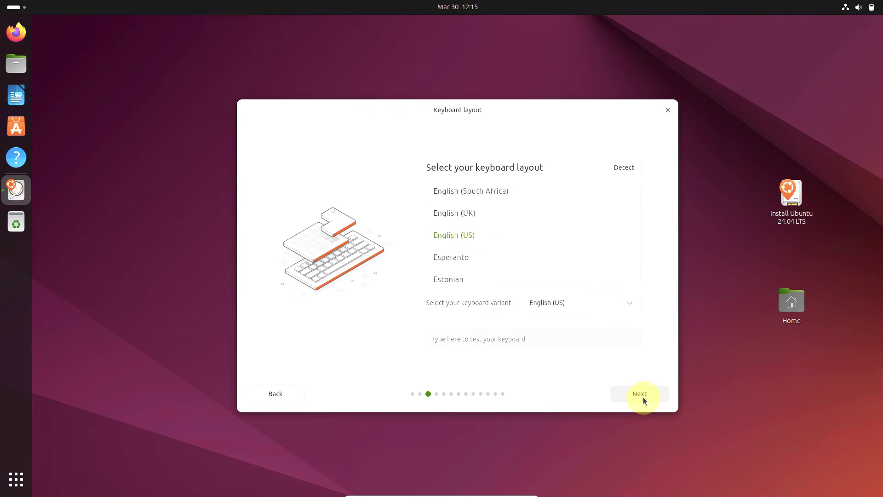
left_click(643, 396)
left_click(643, 396)
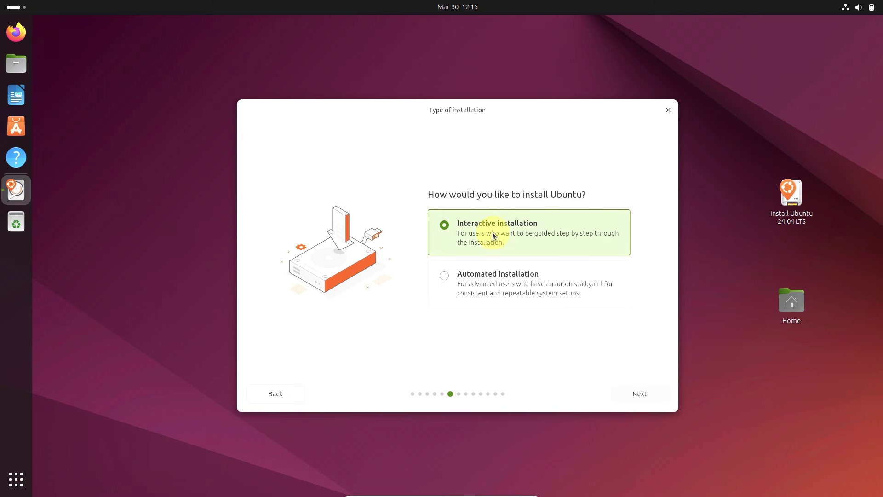
Step: Compare Automated and Interactive installation, leaving Interactive installation selected
left_click(484, 289)
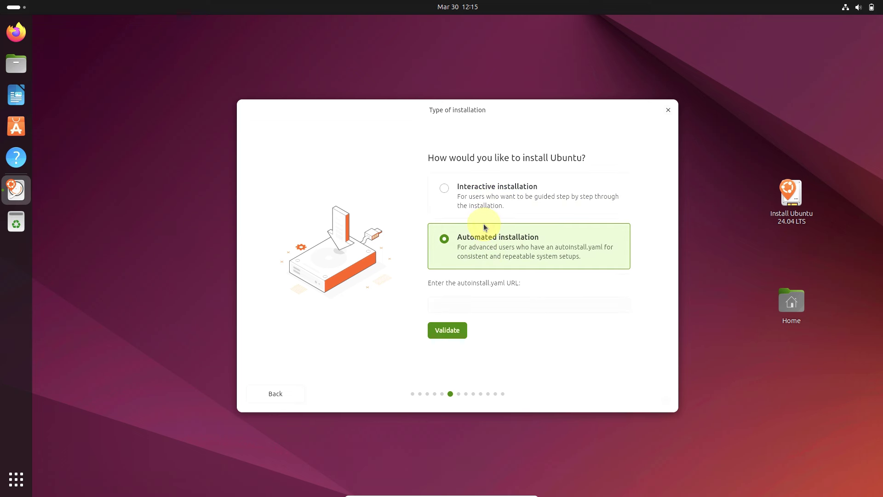
left_click(482, 196)
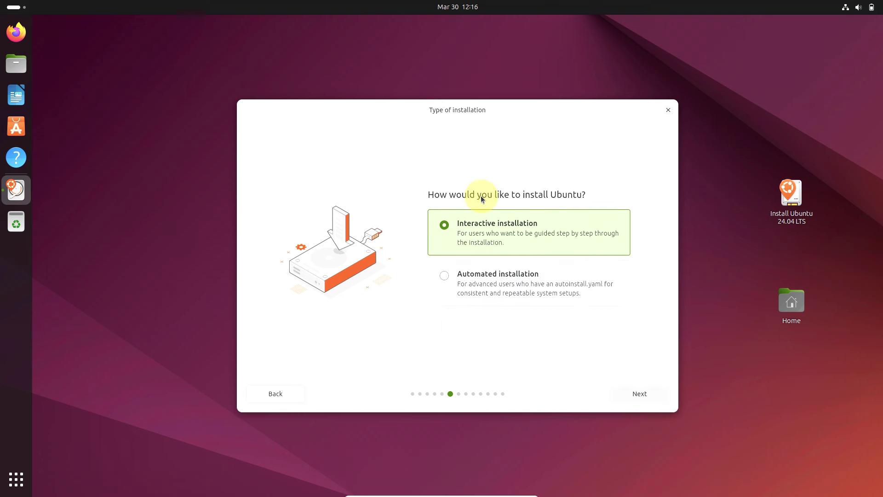
left_click(487, 288)
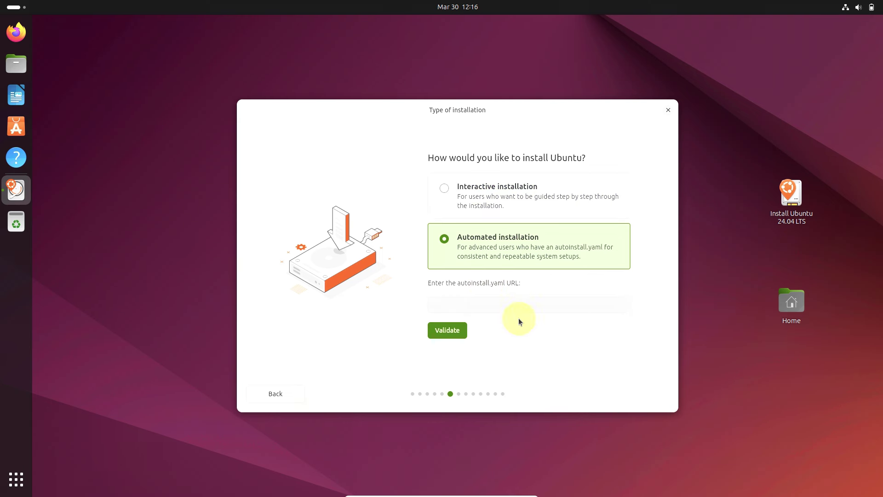
left_click(480, 204)
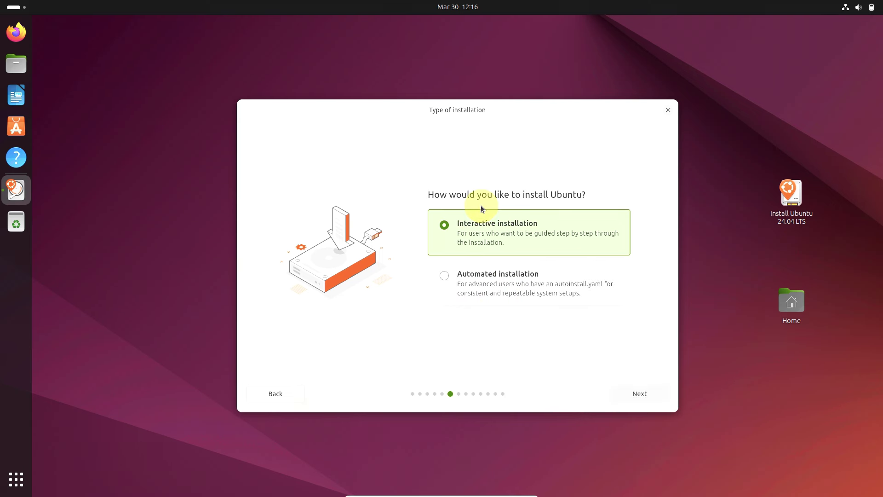
Step: Choose the Extended selection of apps on the Applications page
left_click(628, 396)
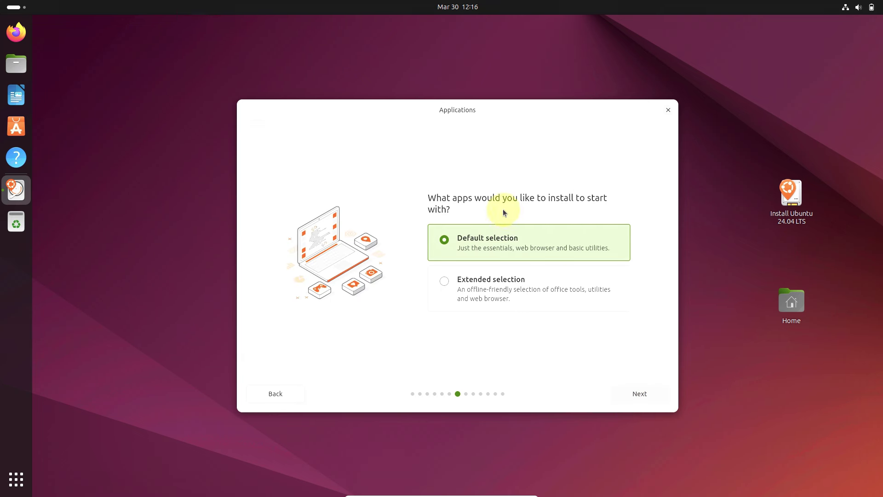
left_click(505, 301)
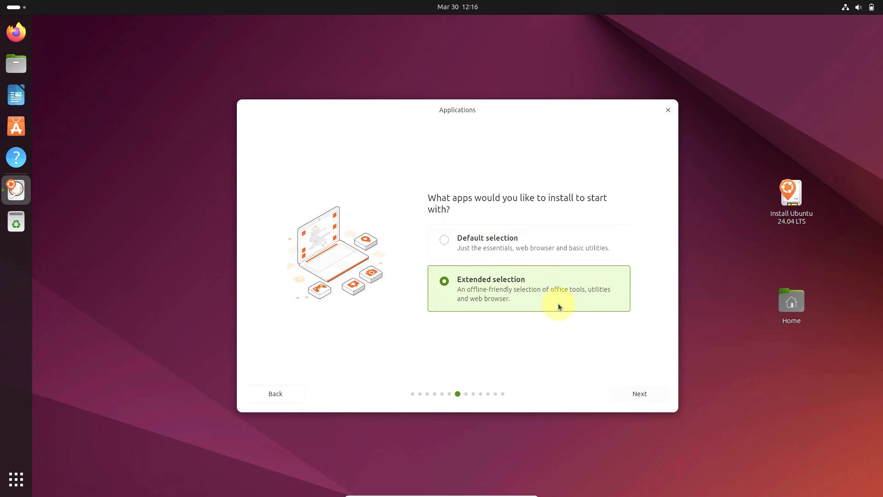
left_click(642, 393)
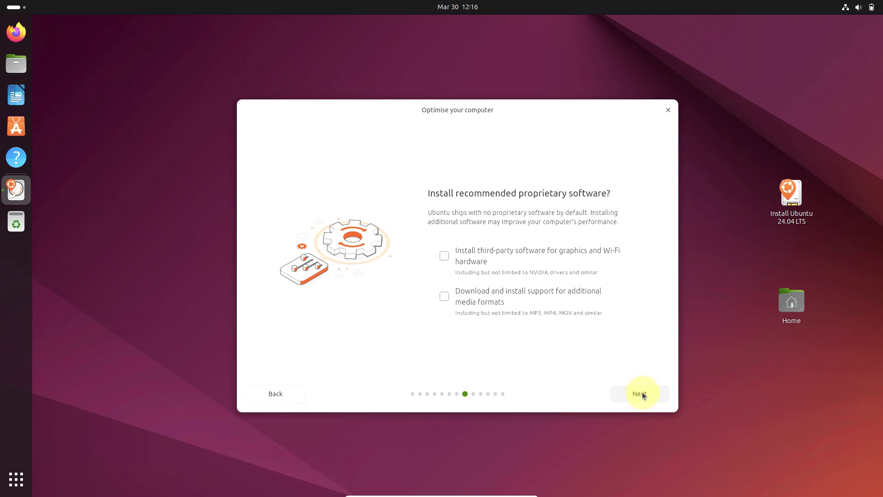
Step: Tick third-party graphics/Wi-Fi software and additional media format support
left_click(488, 254)
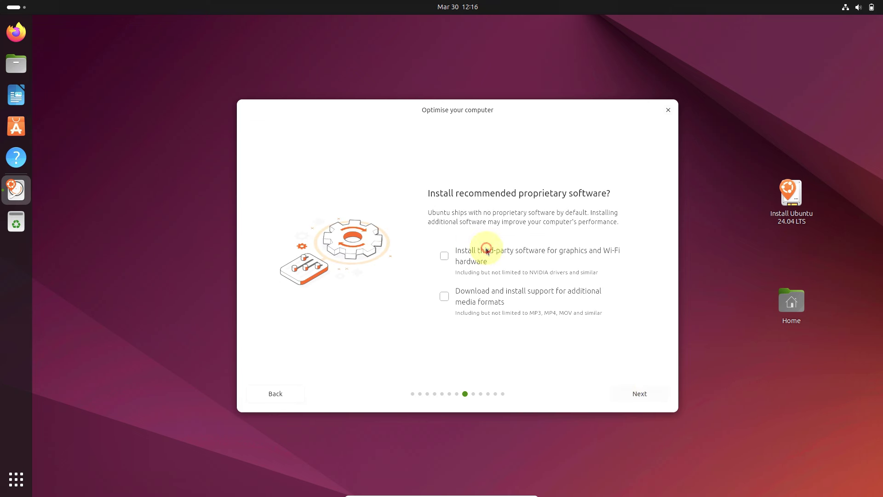
left_click(463, 289)
left_click(629, 394)
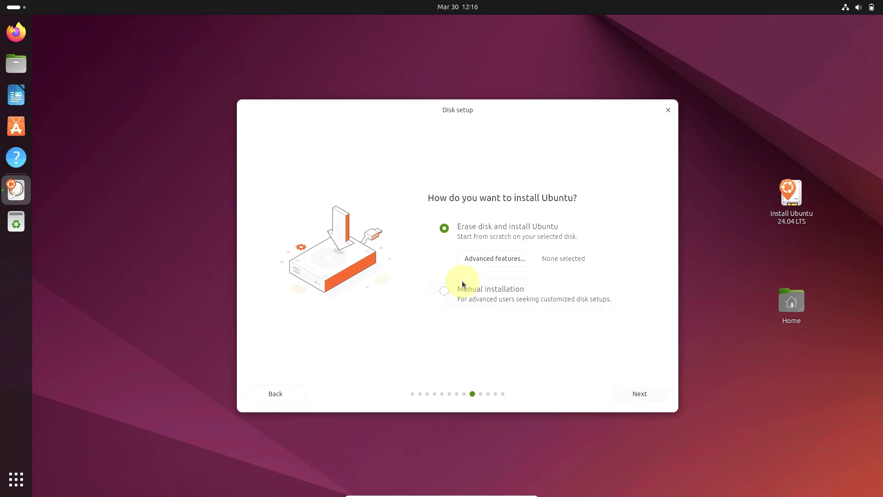
Step: Keep Erase disk and install Ubuntu with no advanced features, then continue to account creation
left_click(510, 261)
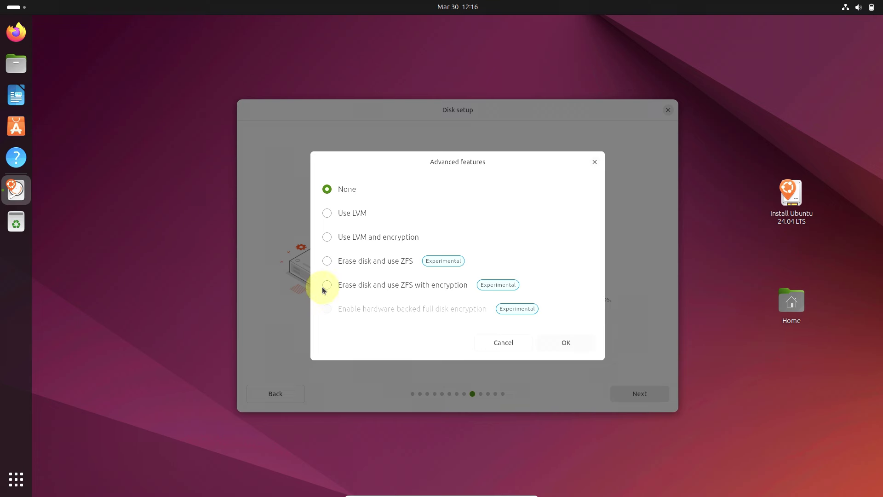
left_click(508, 344)
left_click(444, 291)
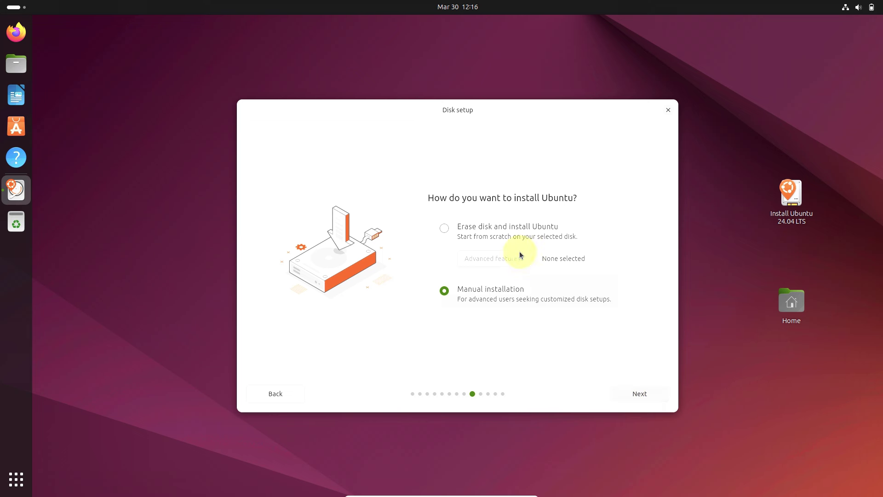
left_click(509, 237)
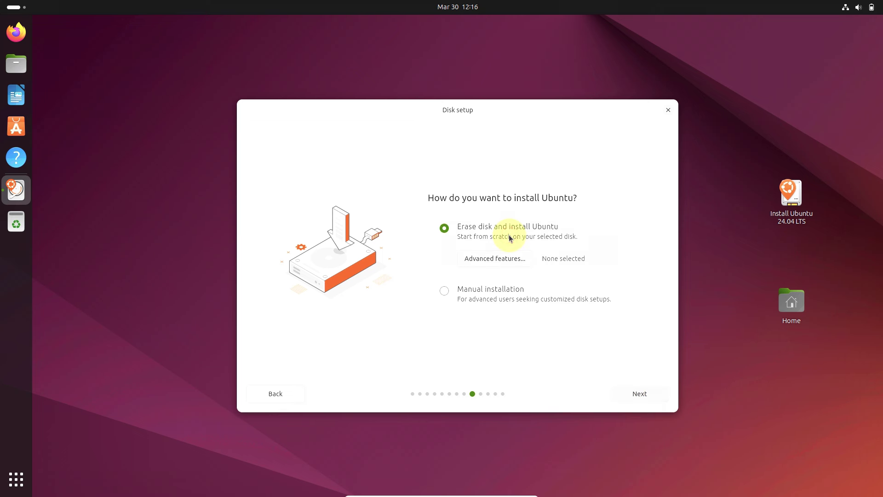
left_click(643, 391)
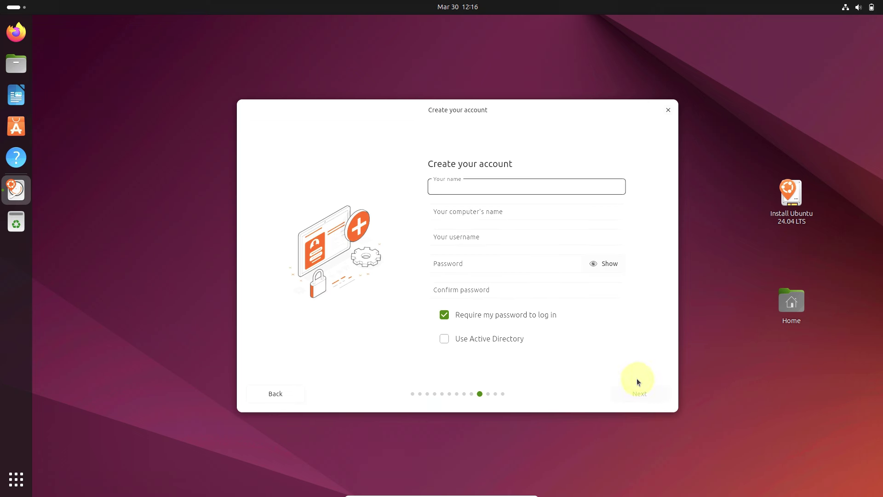
Step: Toggle the login-password and Active Directory options, restoring both to their original state
left_click(484, 316)
left_click(482, 338)
left_click(482, 338)
left_click(483, 316)
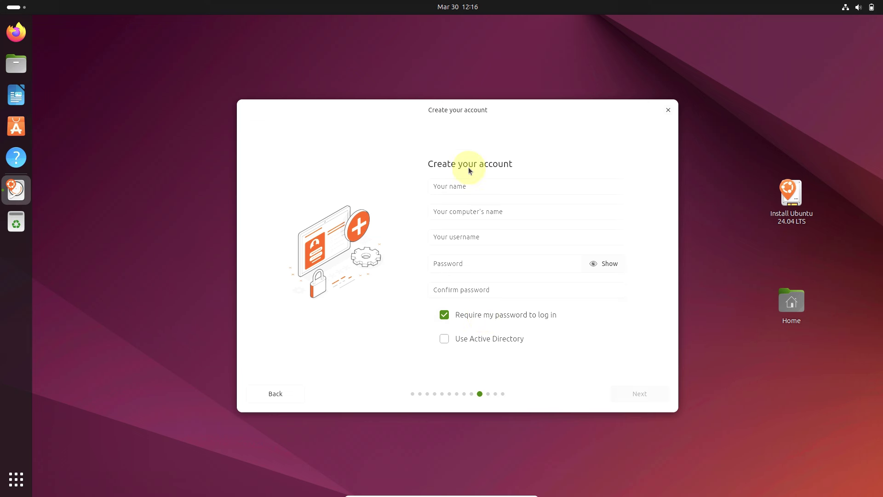
Step: Enter the user's name and replace the auto-filled username with a new one
left_click(461, 183)
type("9")
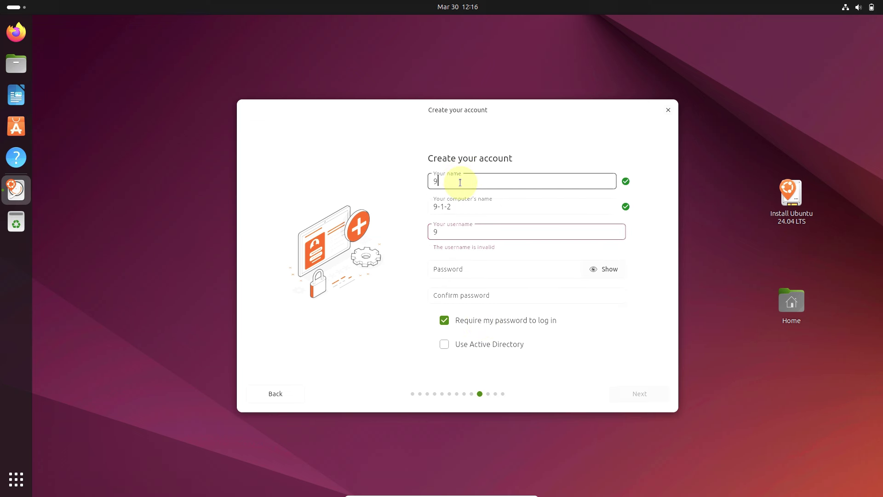
type("to5linux")
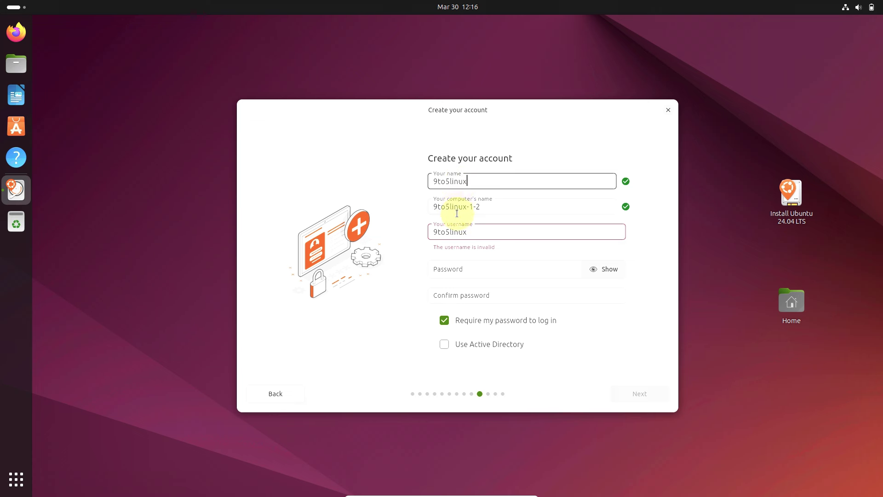
double_click(476, 235)
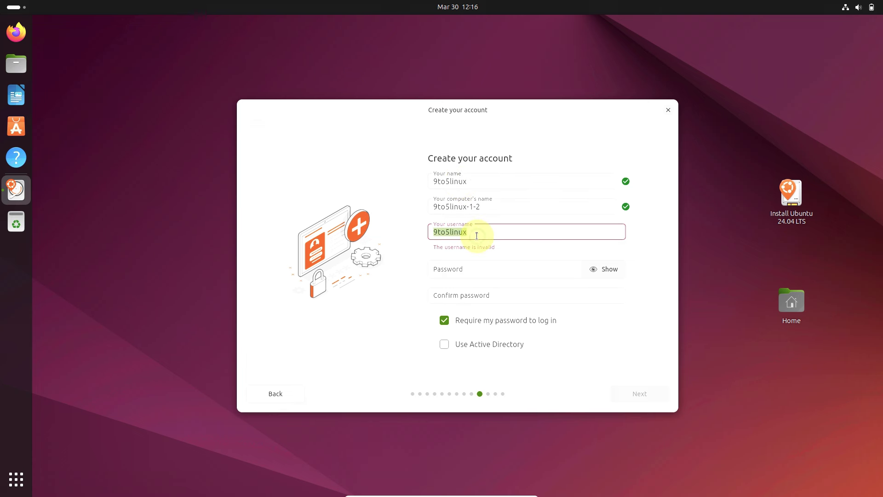
key("BackSpace")
type("runboxing")
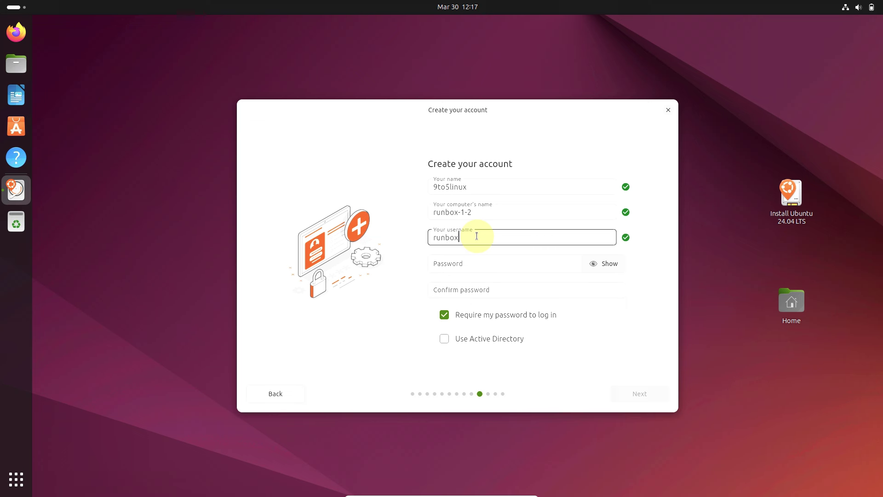
Step: Enter the account password in both password fields, briefly revealing it to check
left_click(467, 266)
type("passw")
left_click(464, 285)
type("pas")
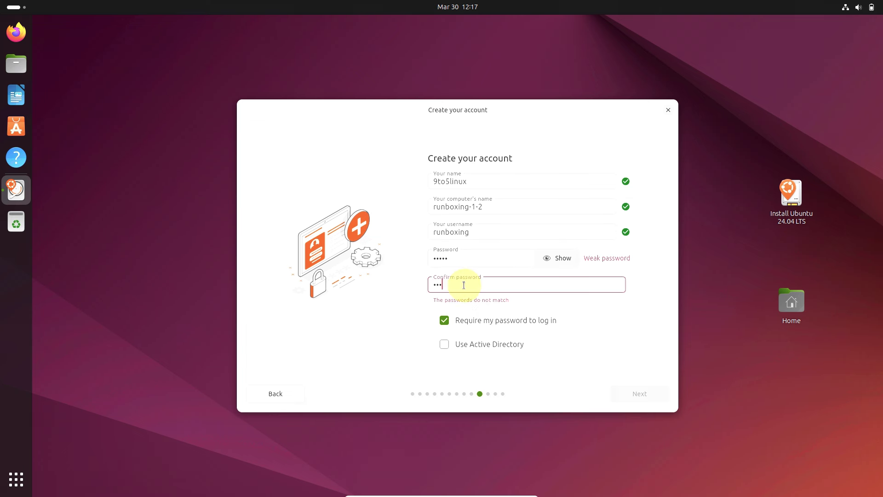
type("sw")
left_click(553, 269)
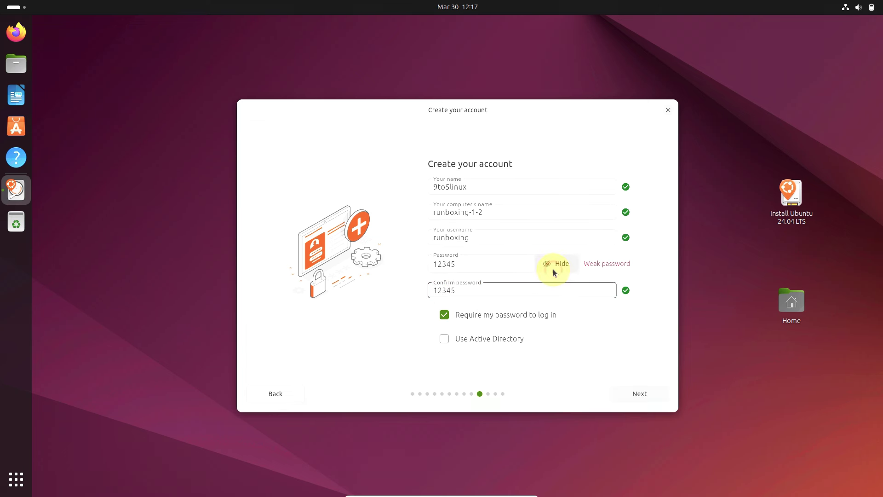
left_click(553, 271)
Step: Look at the Active Directory page, then return and continue to timezone selection
left_click(502, 342)
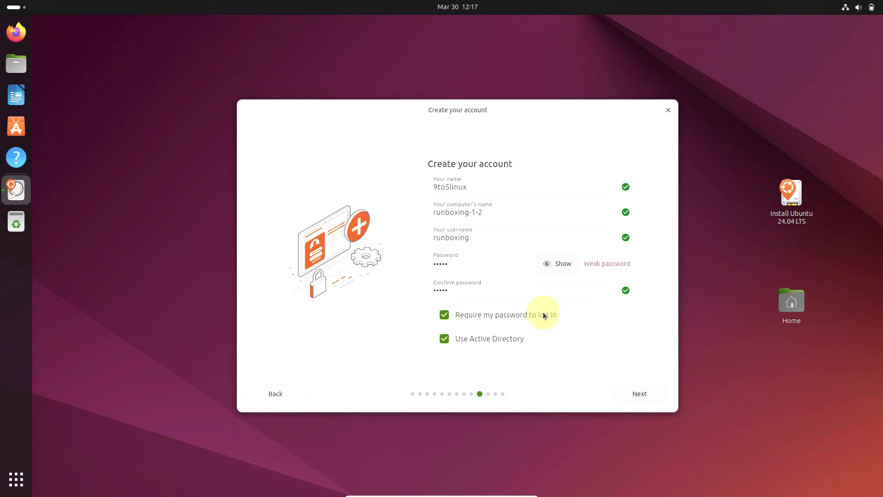
left_click(625, 391)
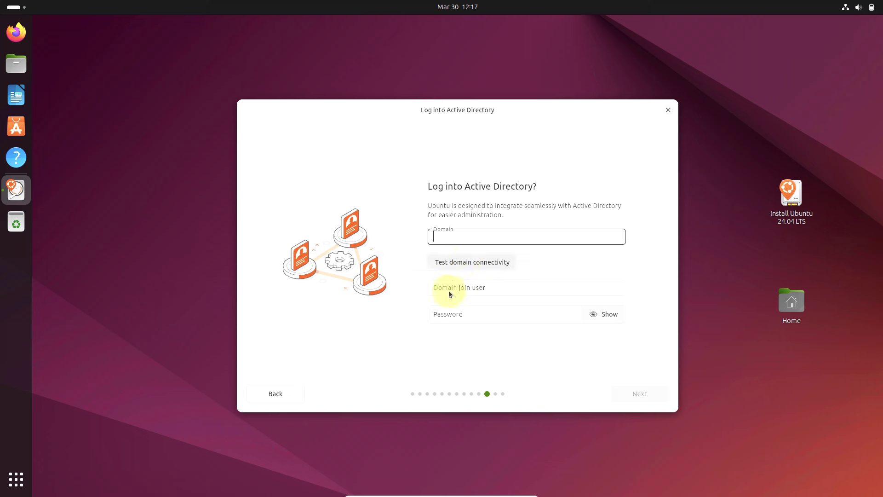
left_click(294, 393)
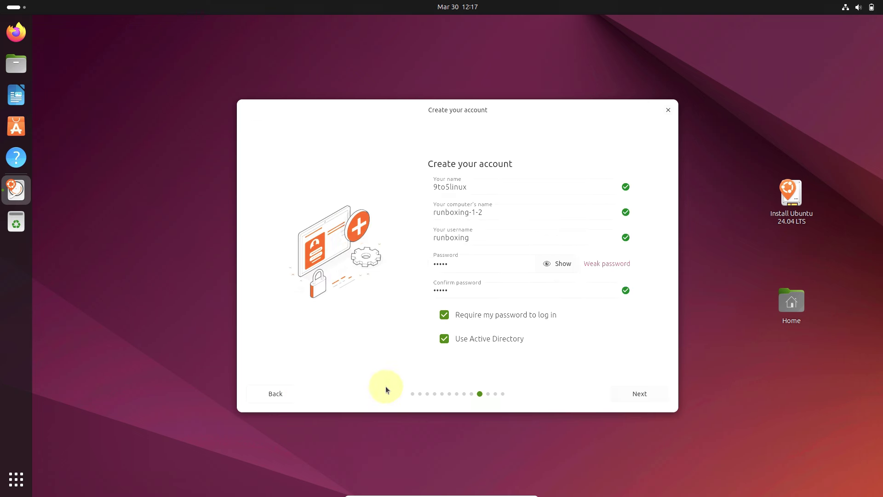
left_click(641, 395)
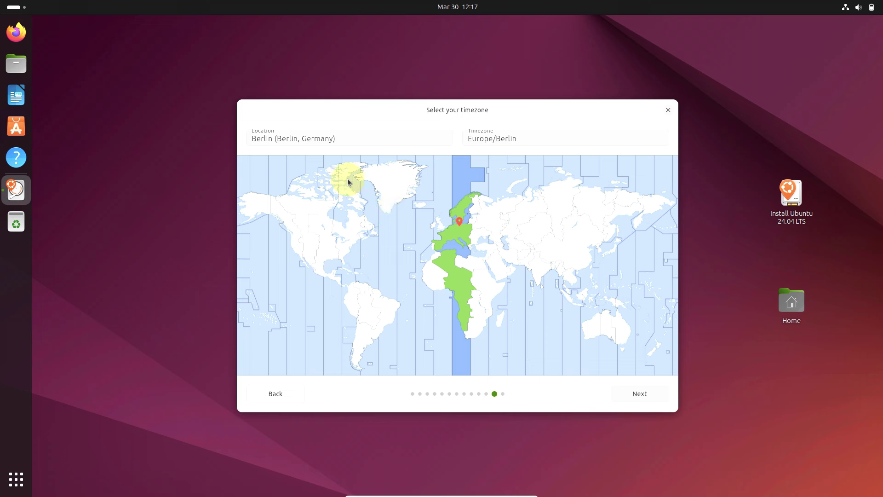
Step: Set the timezone to America/Los_Angeles, review the install summary, and close the installer
left_click(292, 255)
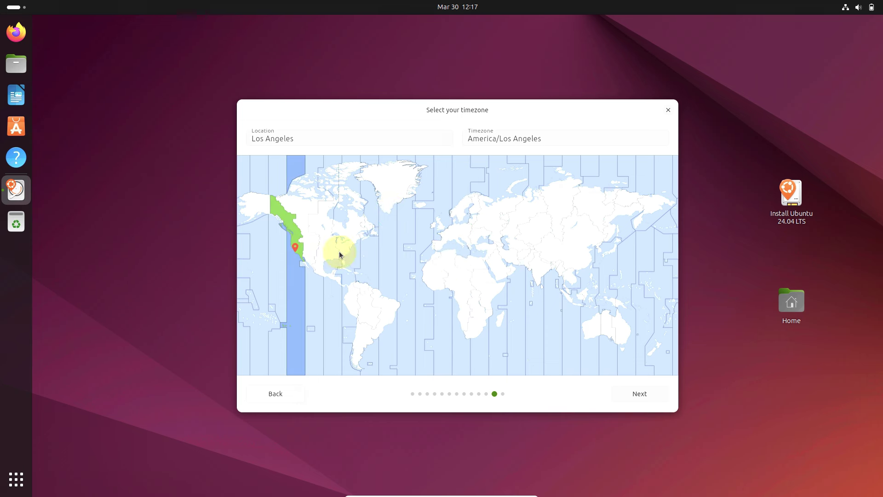
left_click(633, 391)
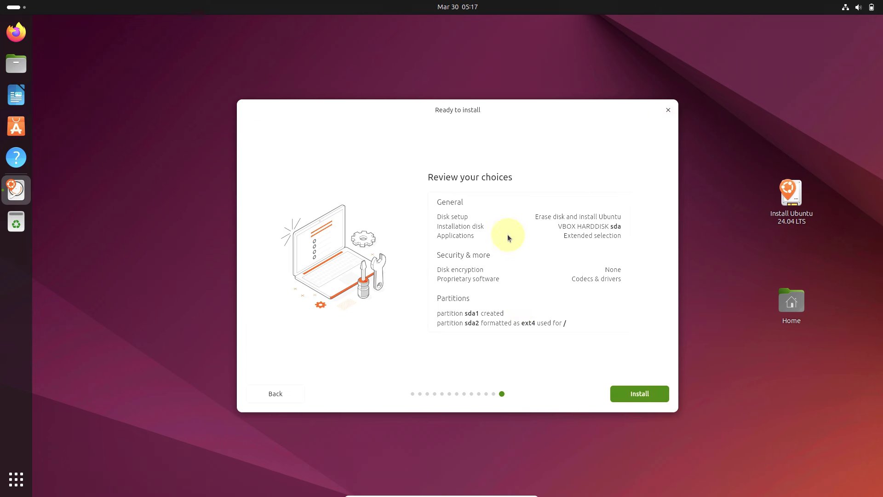
left_click(667, 110)
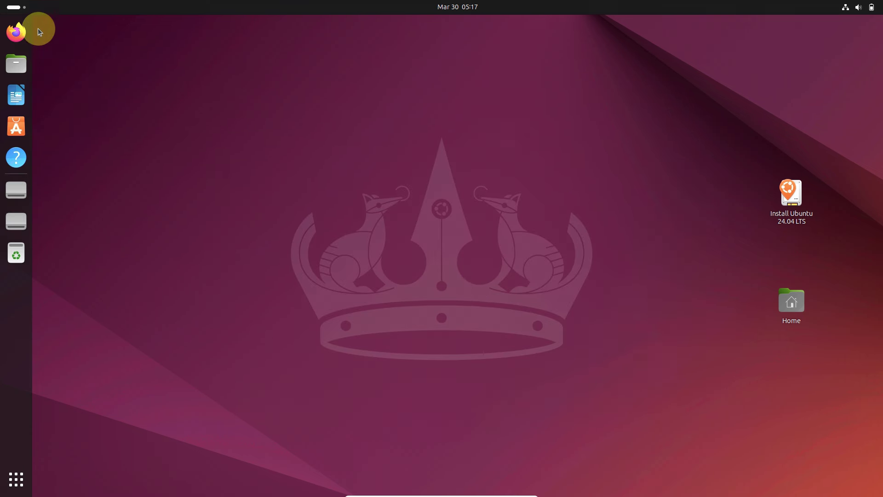
Step: Start Firefox from the dock and view its Welcome window in the Activities overview
left_click(17, 29)
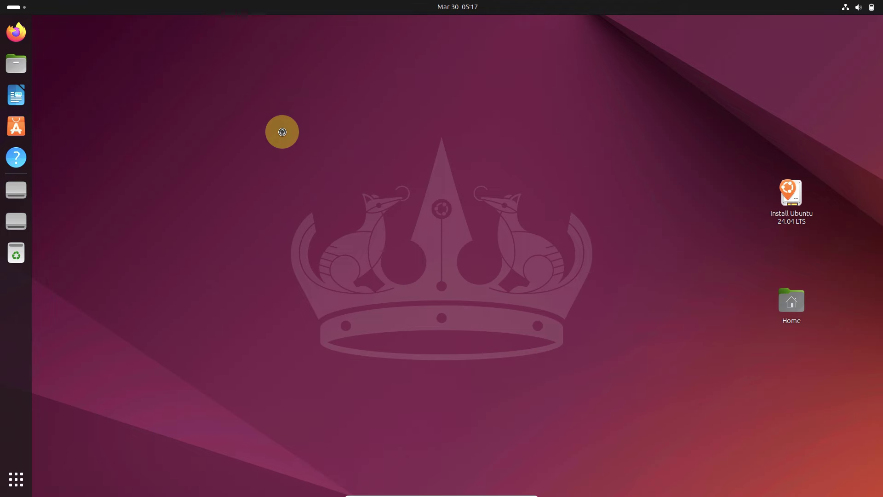
left_click(29, 10)
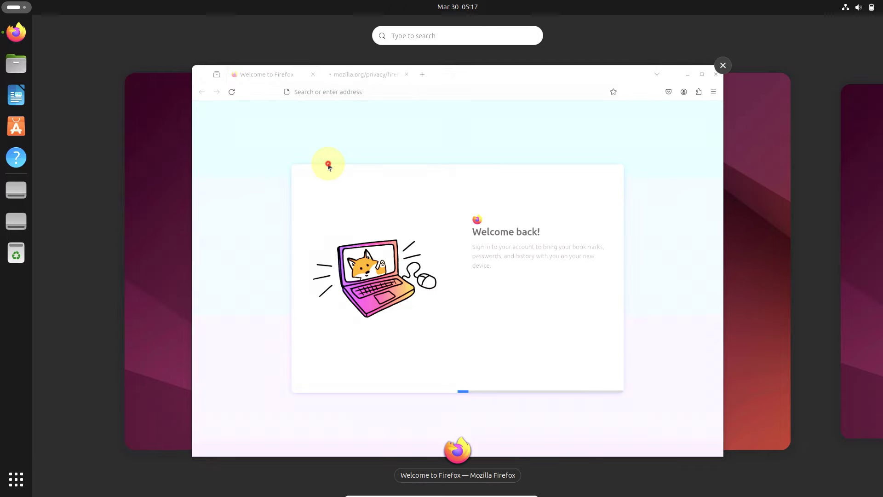
Step: Restore the Firefox window, close the privacy notice tab, and load about:support
left_click(328, 161)
left_click(399, 41)
left_click(387, 60)
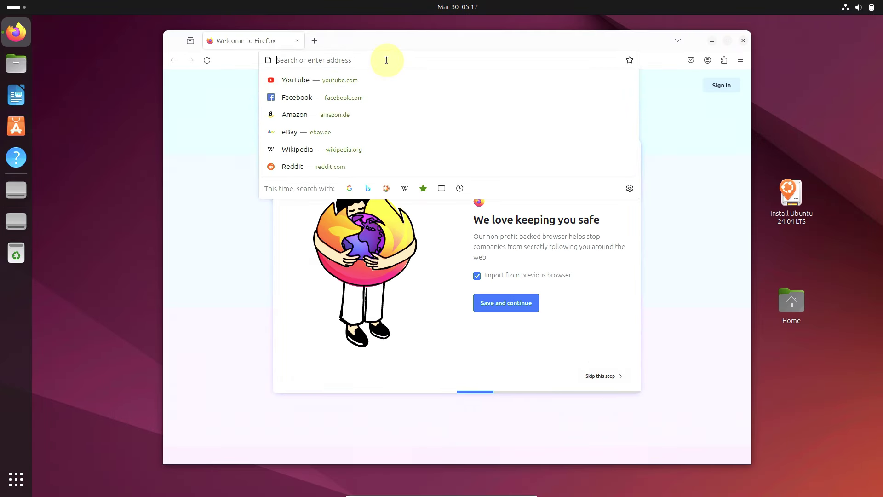
type("abou")
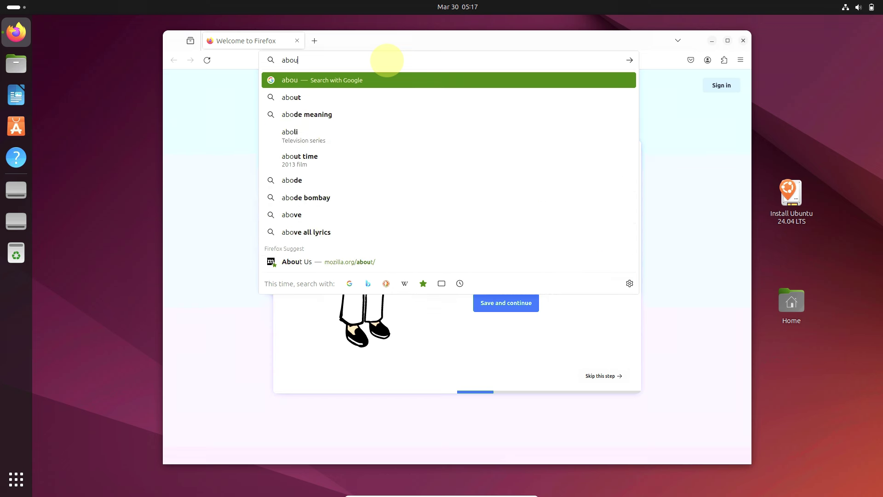
type("t:su")
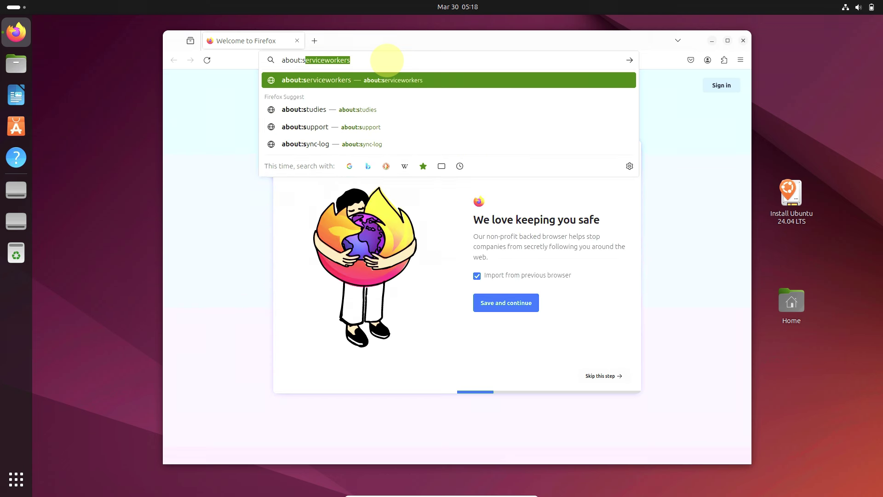
type("pport")
key("Return")
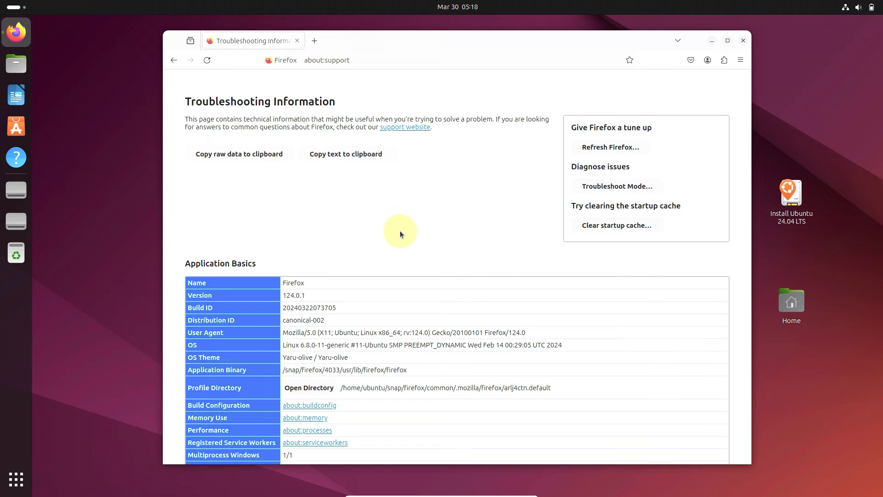
Step: Read the Troubleshooting Information page down to the printing details, then select the address bar text
scroll(387, 298, "down", 15)
scroll(386, 301, "down", 10)
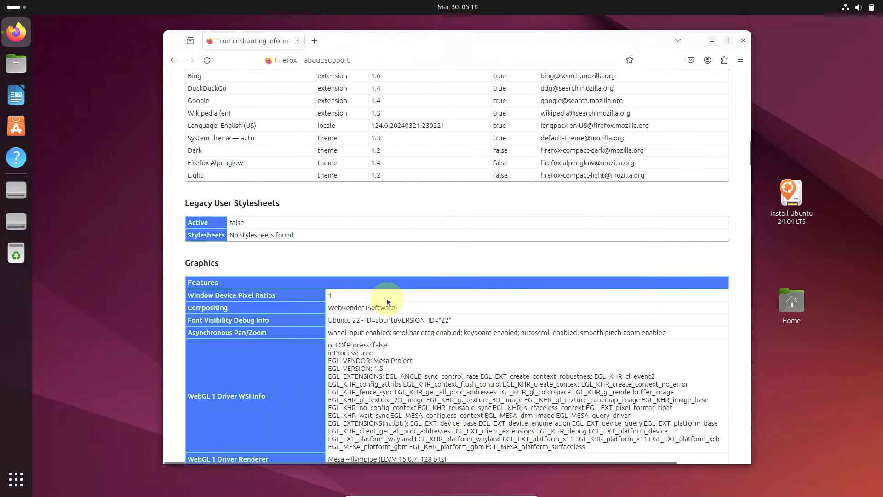
scroll(386, 301, "down", 10)
scroll(386, 298, "down", 10)
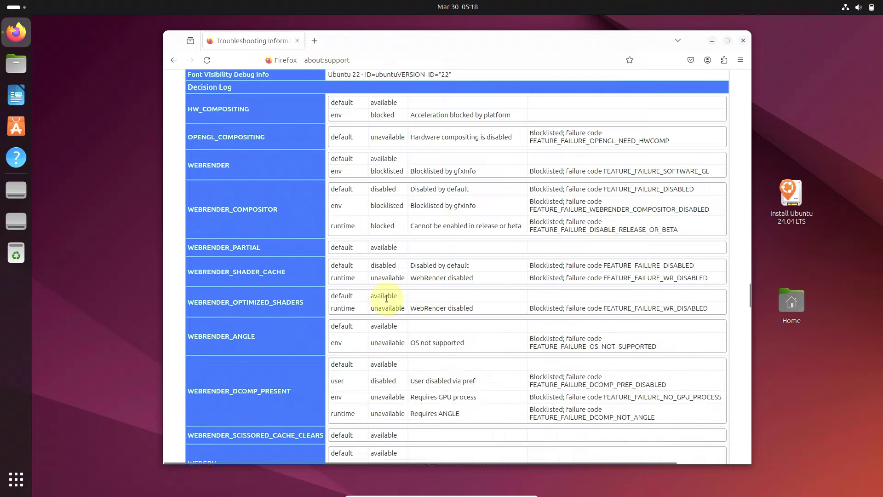
scroll(387, 298, "down", 10)
scroll(387, 302, "down", 10)
scroll(386, 301, "down", 3)
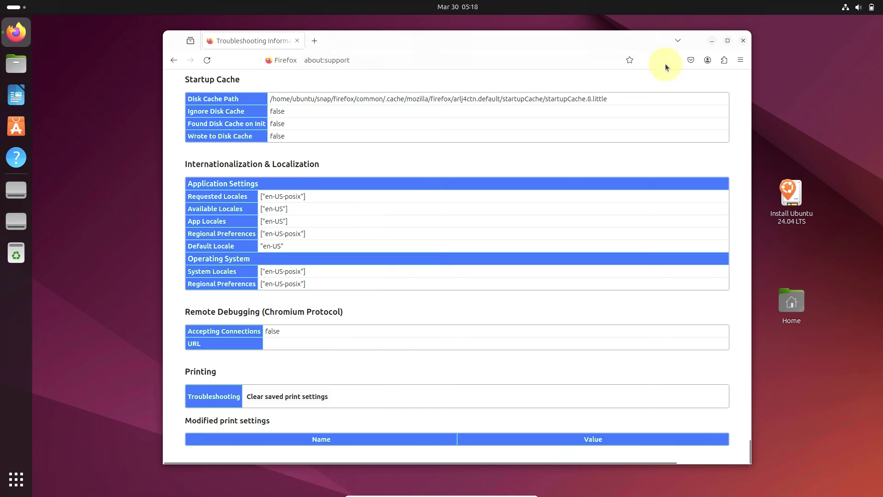
left_click(498, 66)
key("ctrl+a")
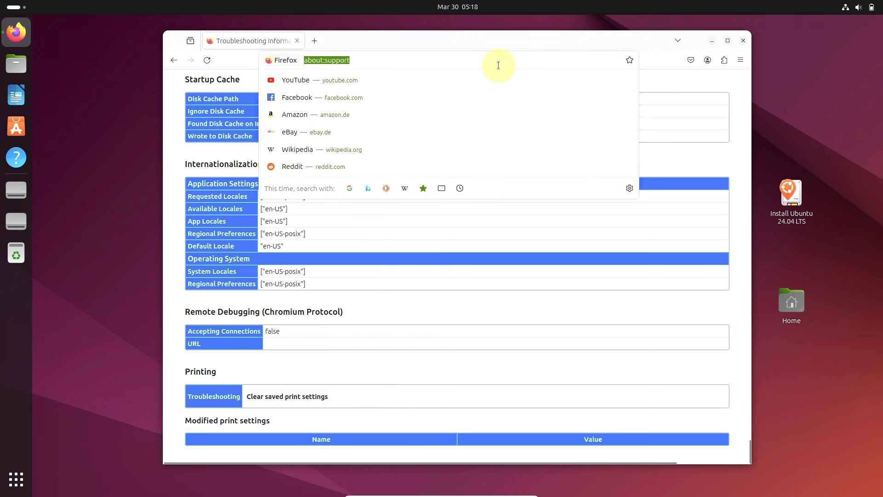
Step: Load ubuntu.com, accept its cookies, and return to the 'Looking for VMware Alternatives?' banner
type("ubuntu")
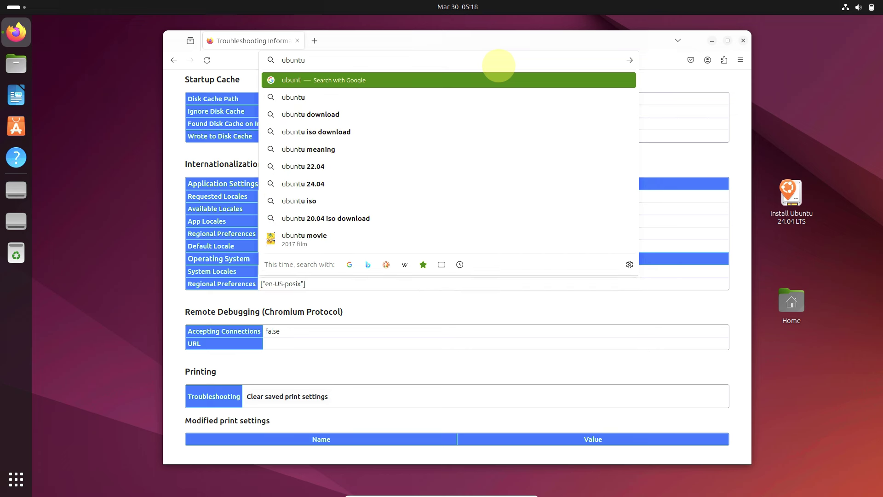
type(".com")
key("Return")
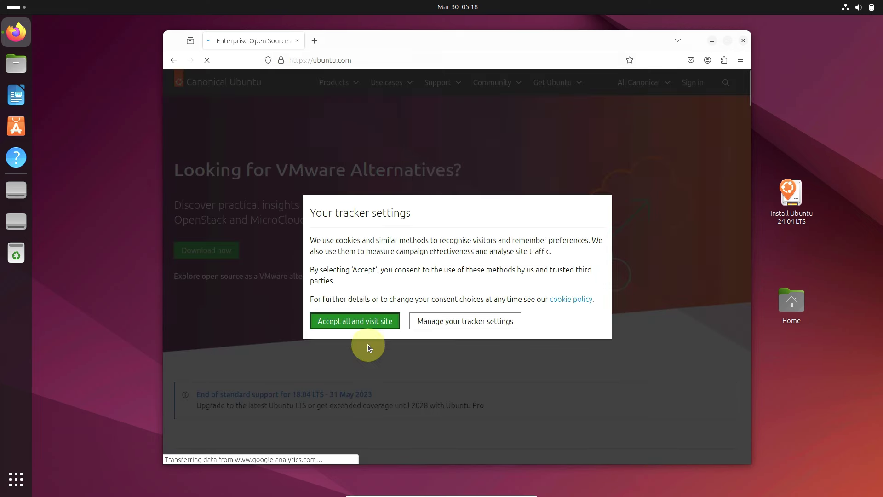
left_click(364, 324)
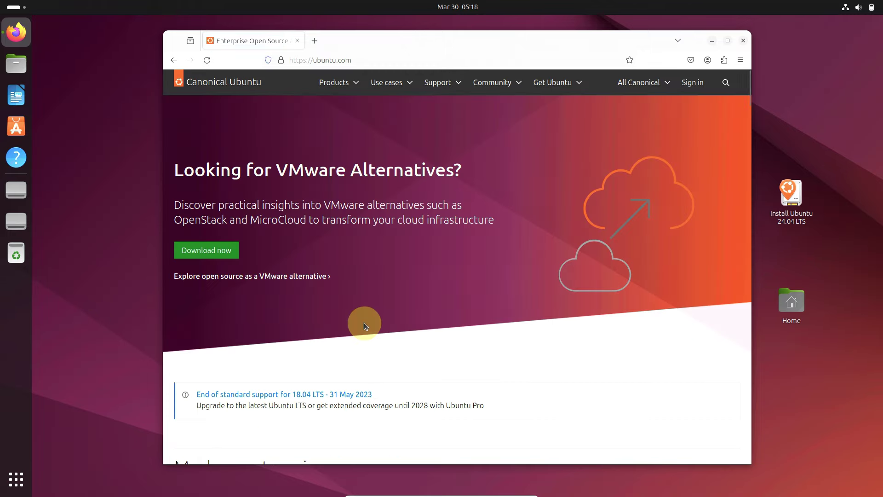
scroll(365, 325, "down", 10)
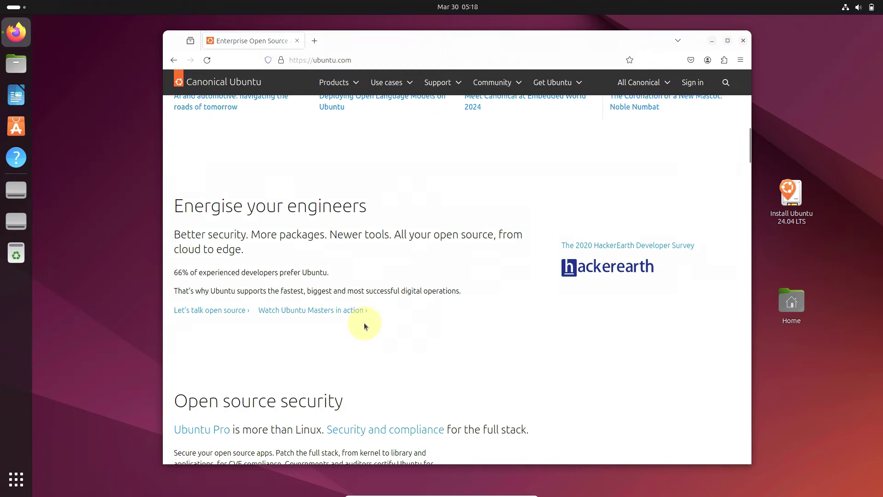
scroll(364, 325, "up", 3)
scroll(364, 322, "up", 9)
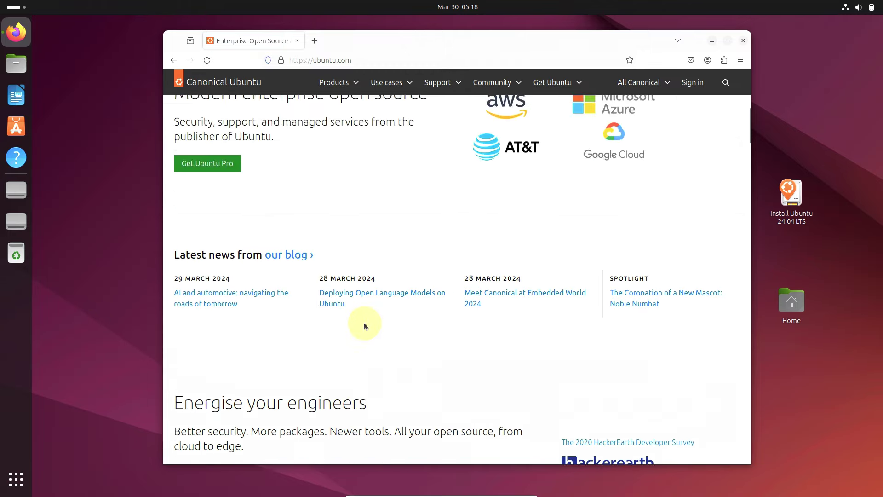
scroll(364, 322, "up", 2)
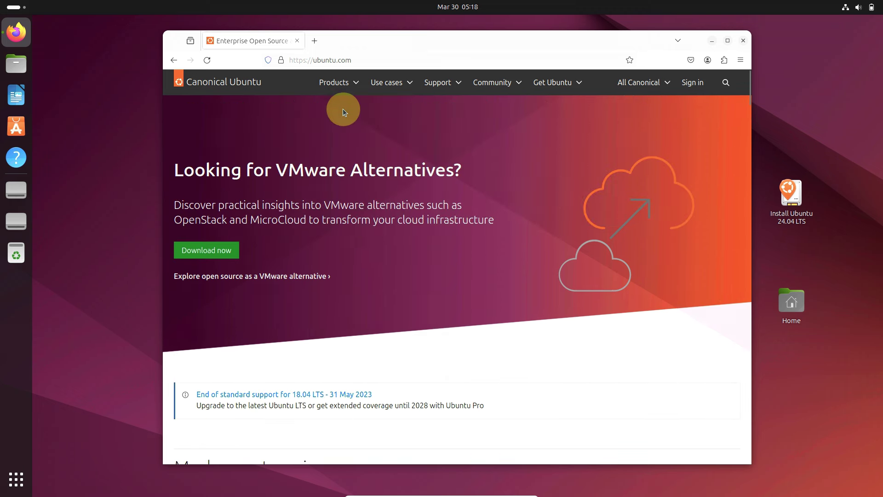
Step: Browse the Products, Use cases, Support, Community, Get Ubuntu and All Canonical site menus
left_click(356, 83)
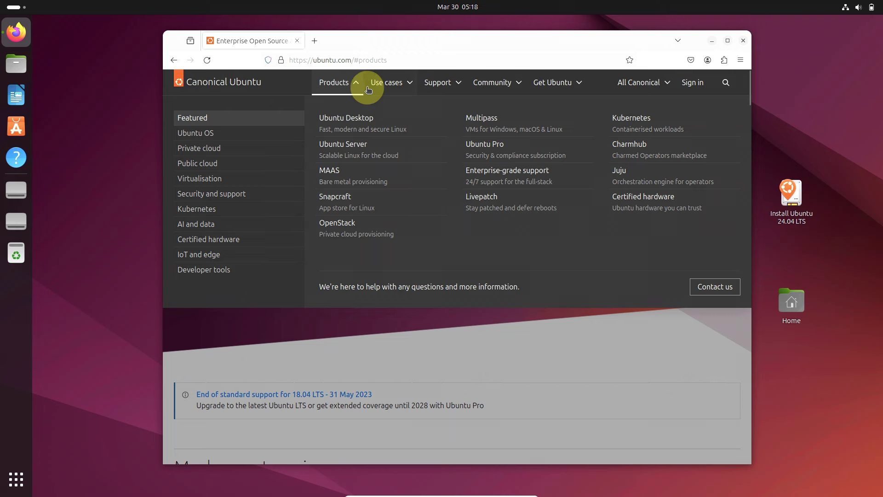
left_click(413, 91)
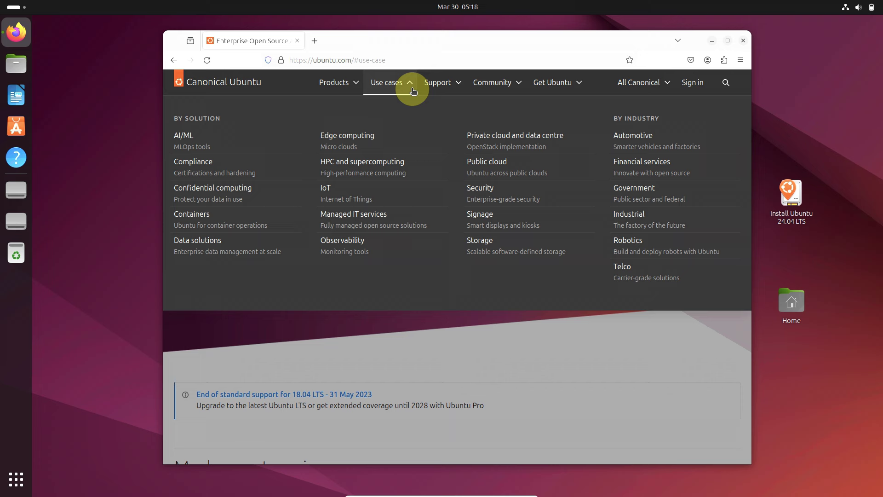
left_click(461, 90)
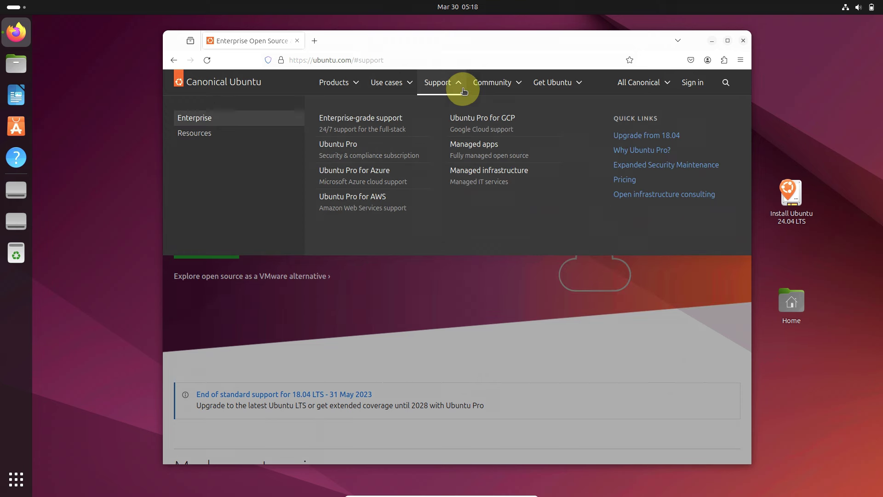
left_click(516, 87)
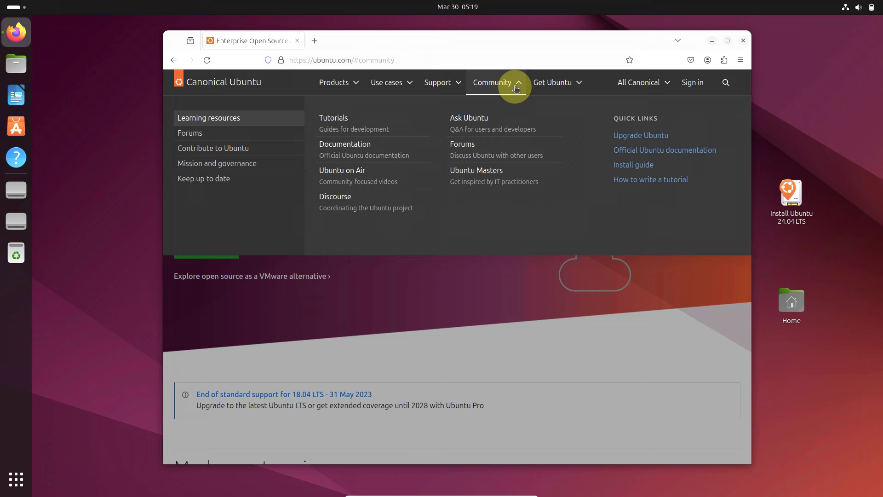
left_click(575, 87)
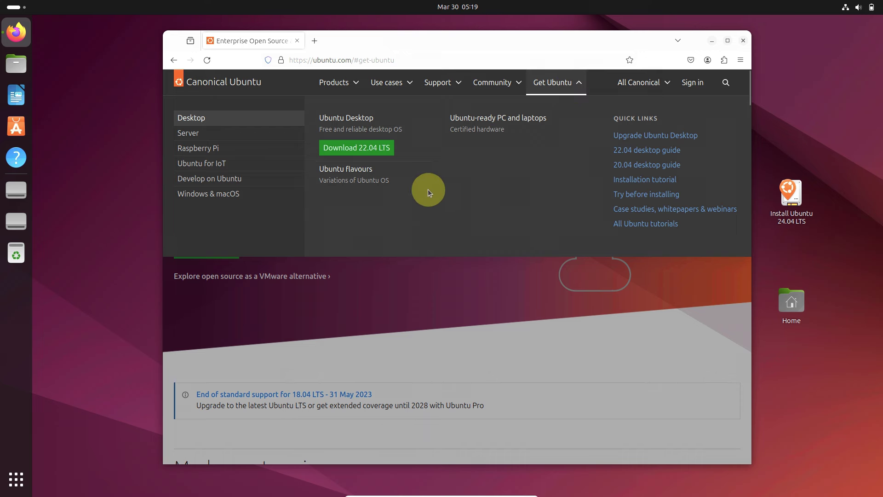
left_click(537, 344)
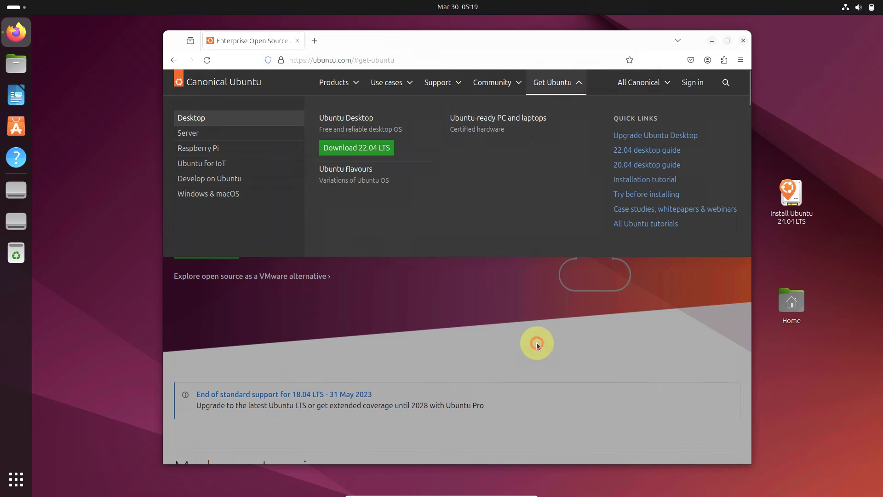
left_click(668, 85)
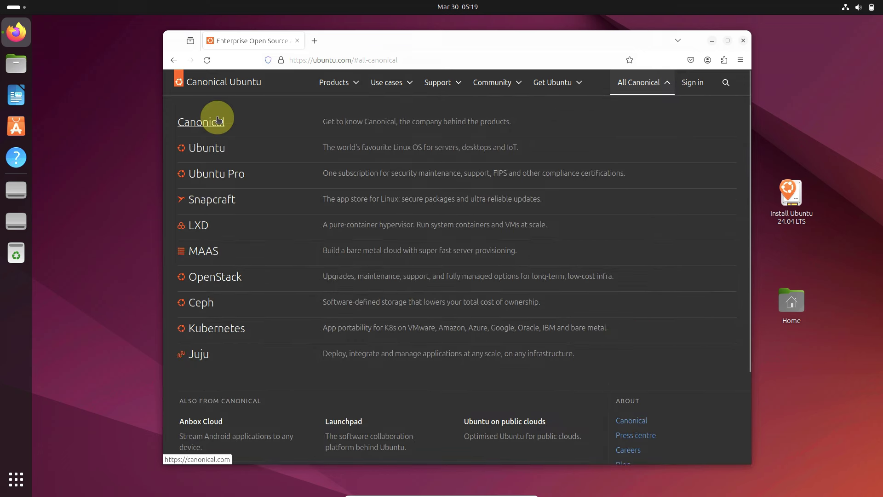
Step: Reload the Ubuntu homepage from the Canonical list, glance over it, and close Firefox
left_click(213, 150)
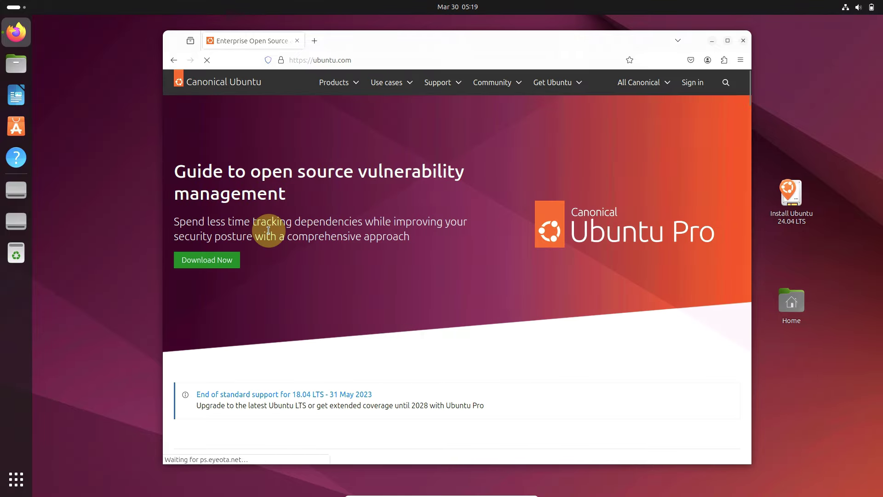
scroll(455, 220, "down", 8)
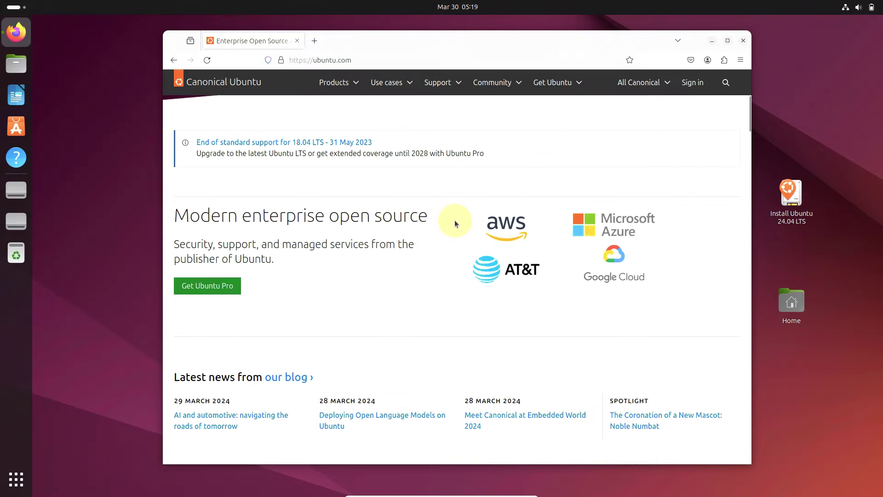
scroll(270, 300, "up", 2)
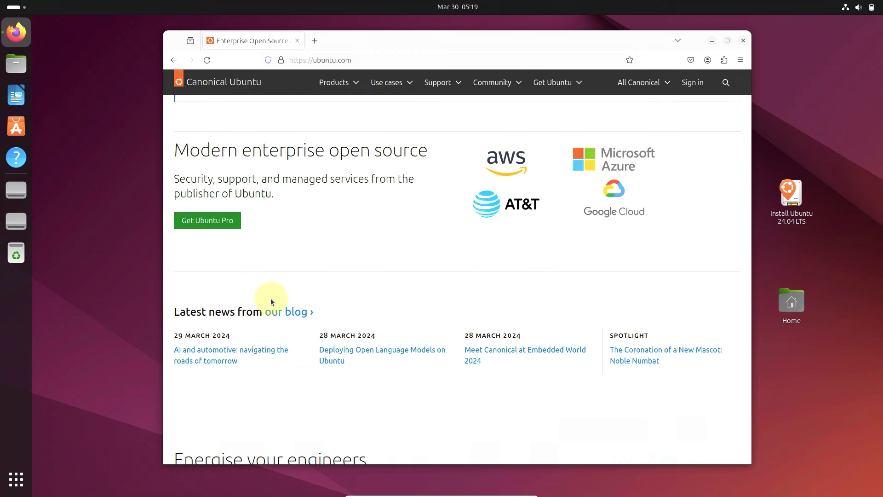
left_click(745, 40)
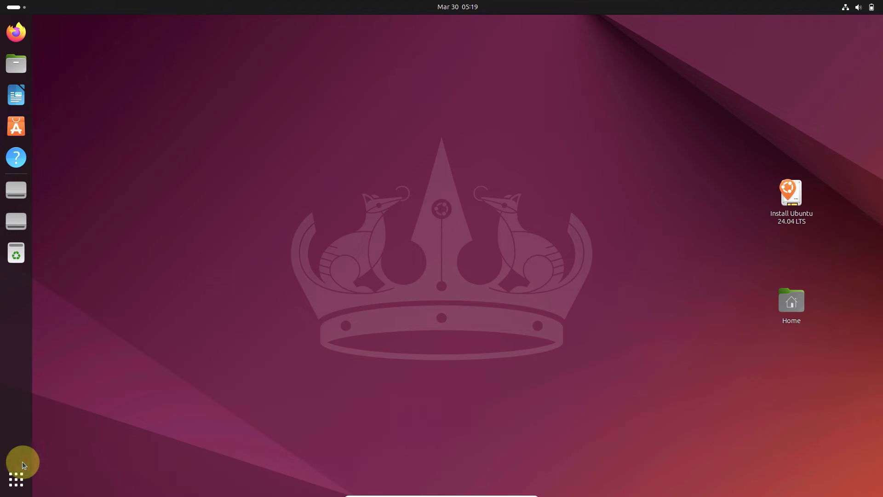
Step: Show the application grid and flip to its second page and back to the first
left_click(16, 479)
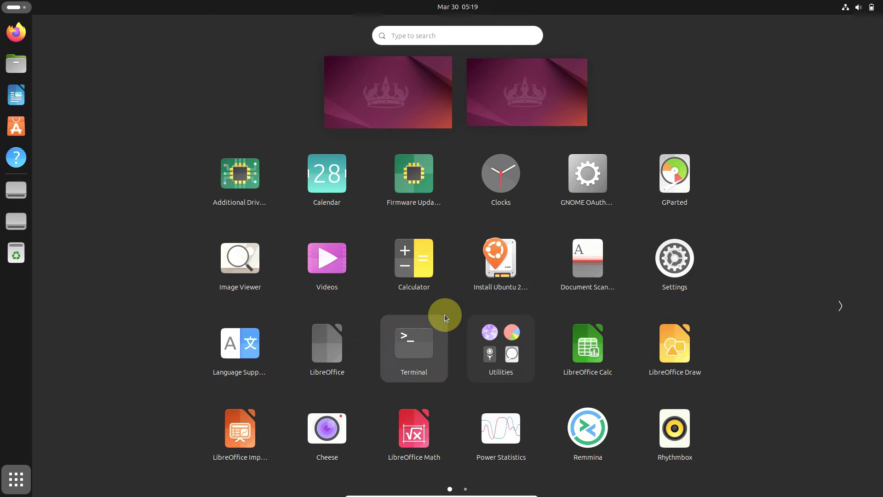
scroll(524, 317, "down", 1)
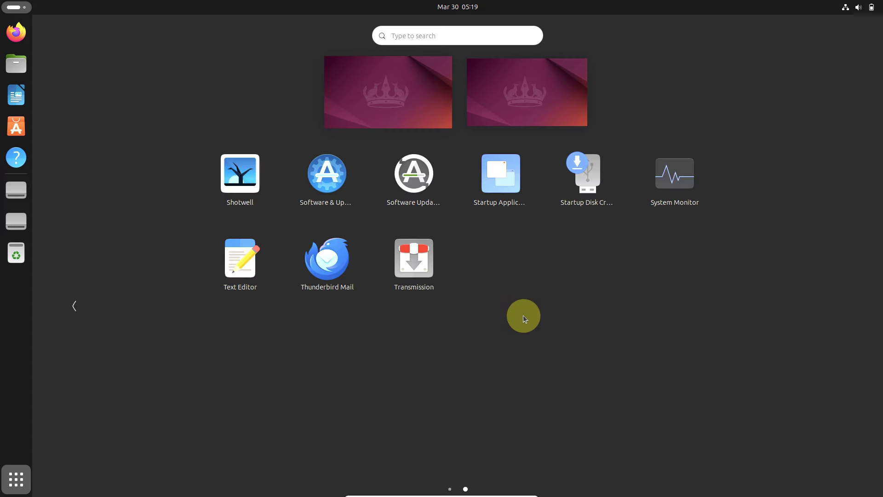
scroll(520, 289, "up", 1)
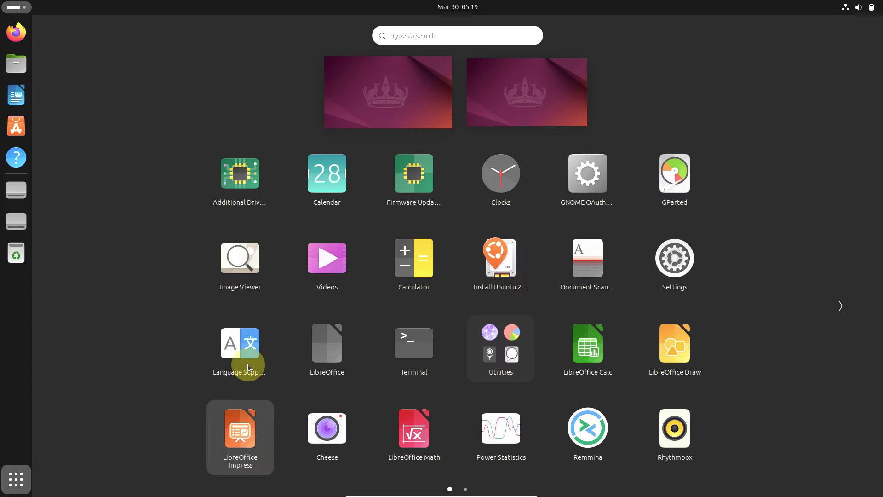
Step: Launch Calc, check the About LibreOffice version 24.2.1.2 details, then close Calc
left_click(604, 367)
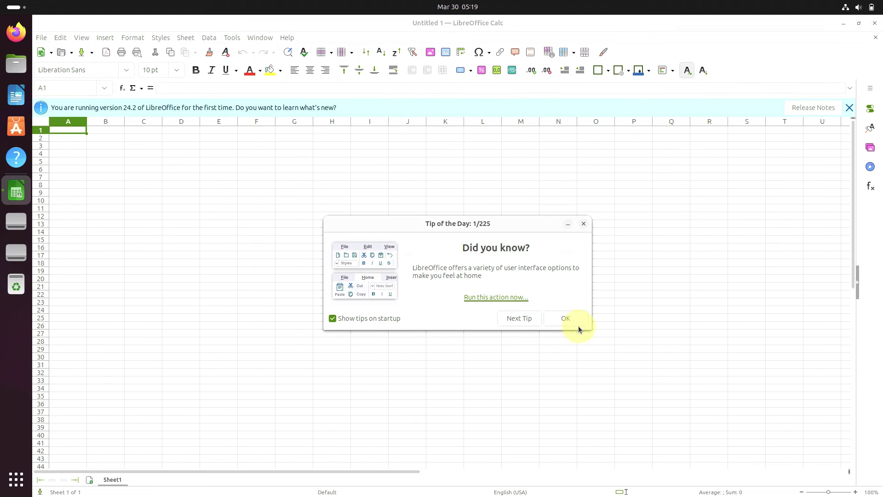
left_click(576, 322)
left_click(285, 37)
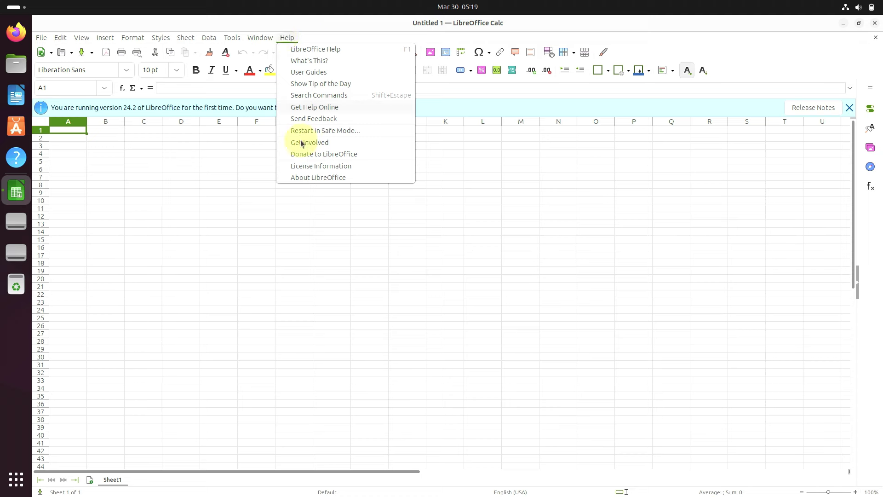
left_click(307, 178)
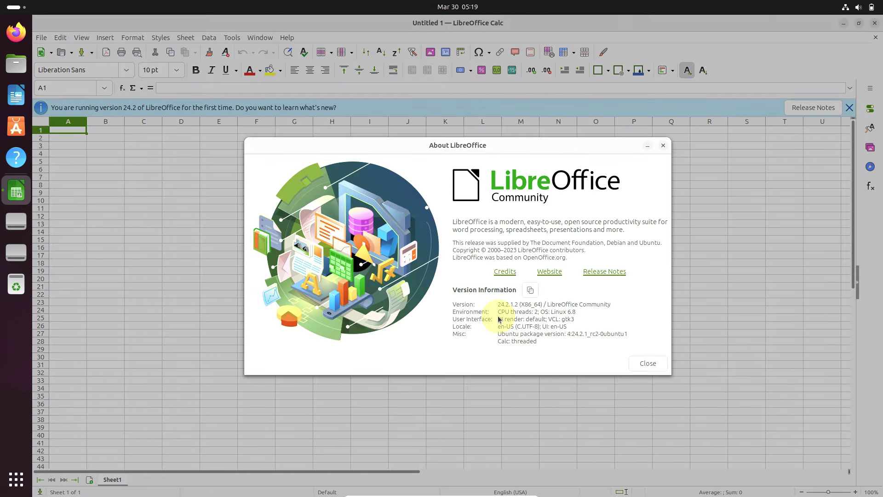
left_click(647, 362)
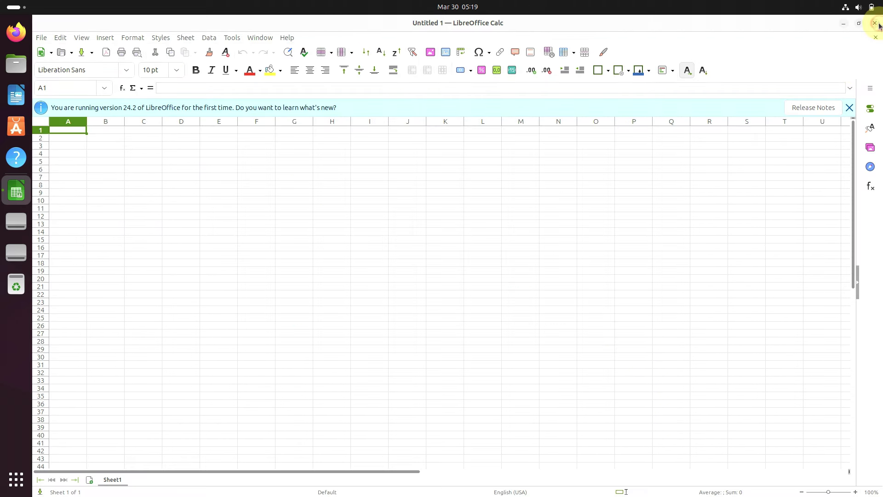
left_click(875, 23)
Step: Launch Startup Applications from the app grid and edit the SSH Key Agent entry
left_click(25, 470)
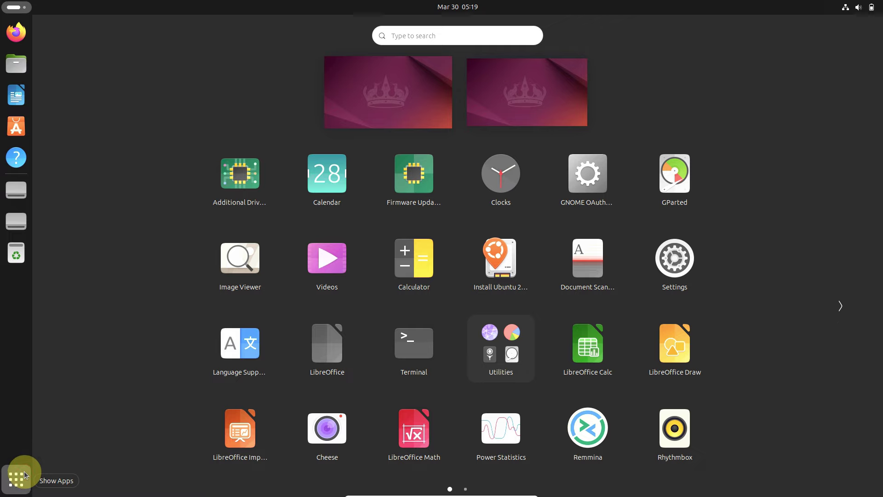
scroll(377, 308, "down", 1)
scroll(376, 308, "up", 1)
scroll(414, 257, "down", 1)
left_click(478, 201)
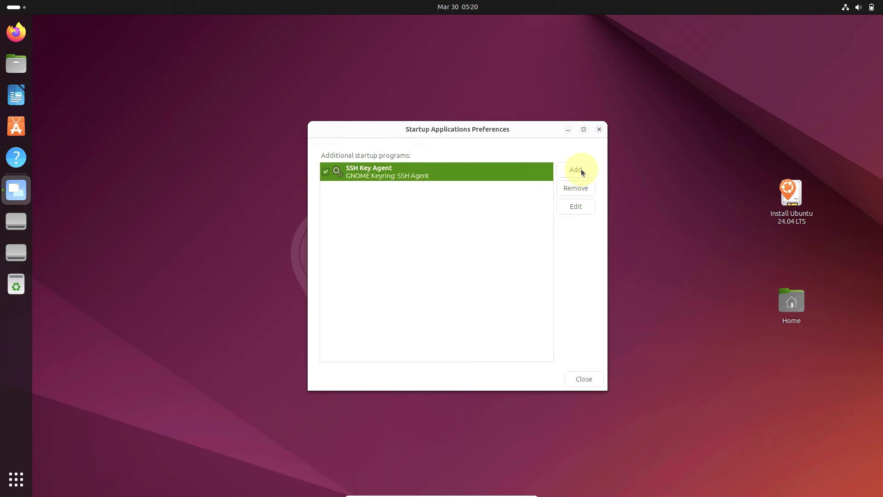
left_click(587, 212)
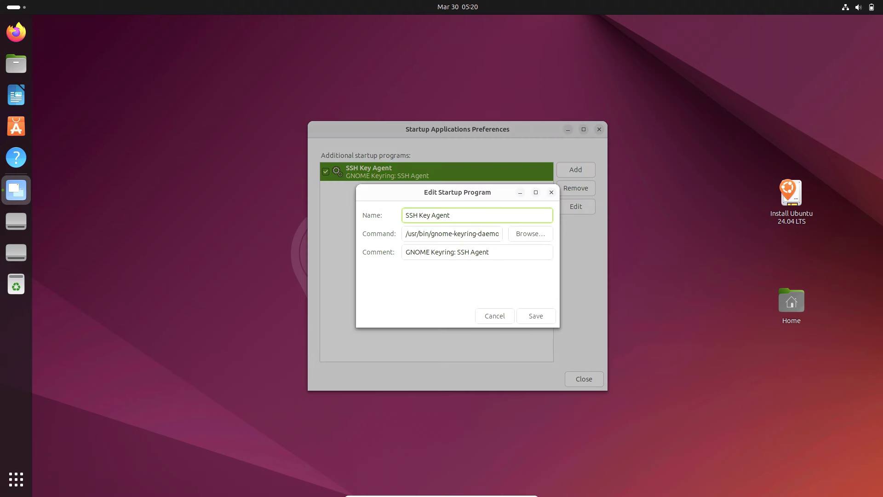
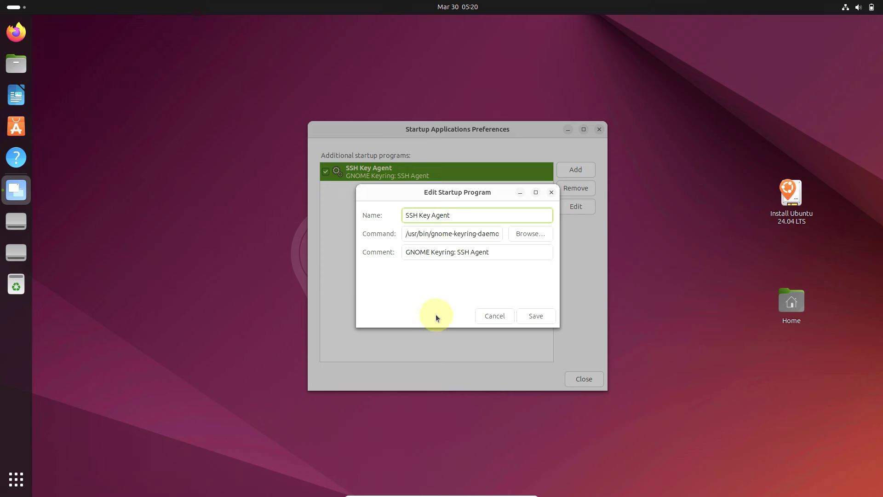
Step: Cancel the SSH Key Agent edit and close Startup Applications Preferences
left_click(488, 316)
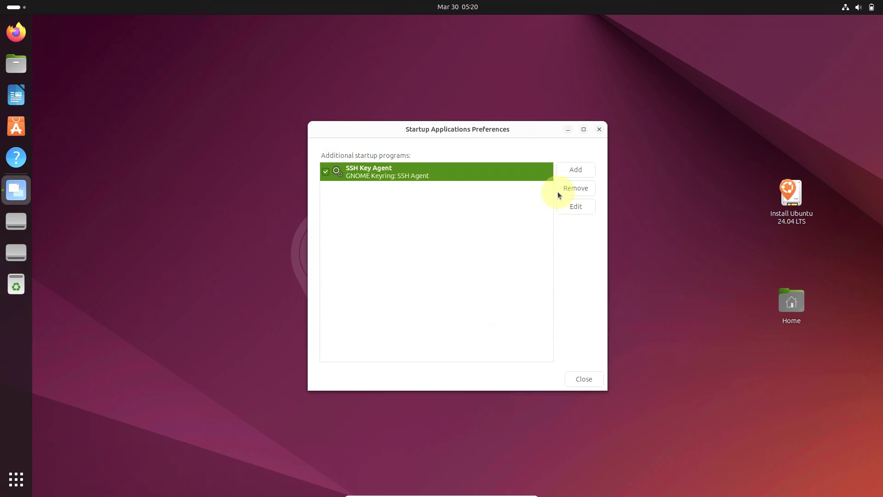
left_click(598, 135)
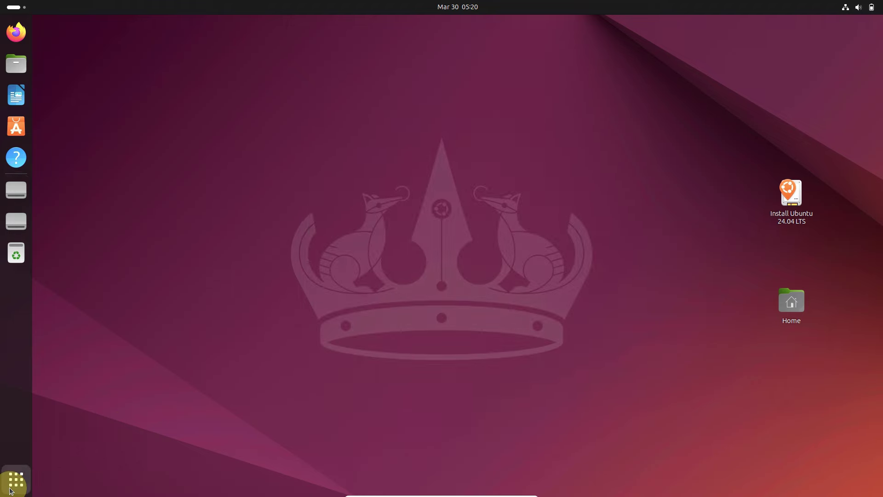
Step: Launch Disk Usage Analyzer and Document Viewer from the Utilities folder
left_click(12, 491)
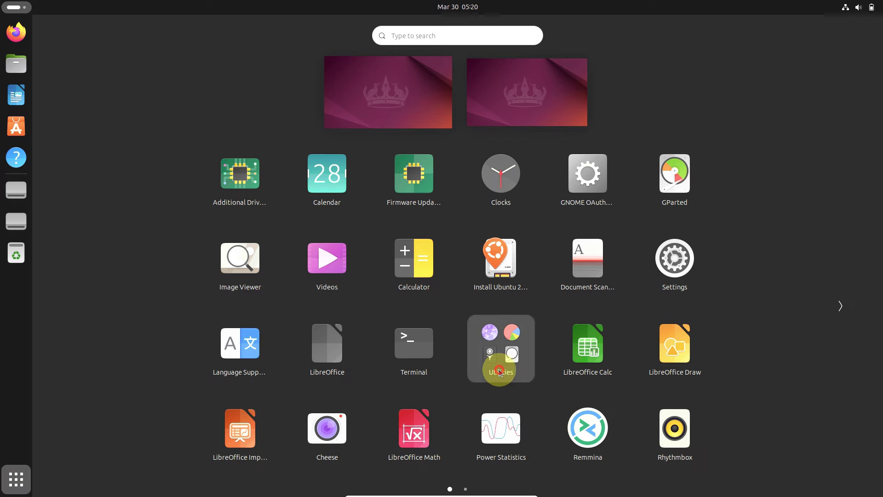
left_click(499, 371)
left_click(441, 178)
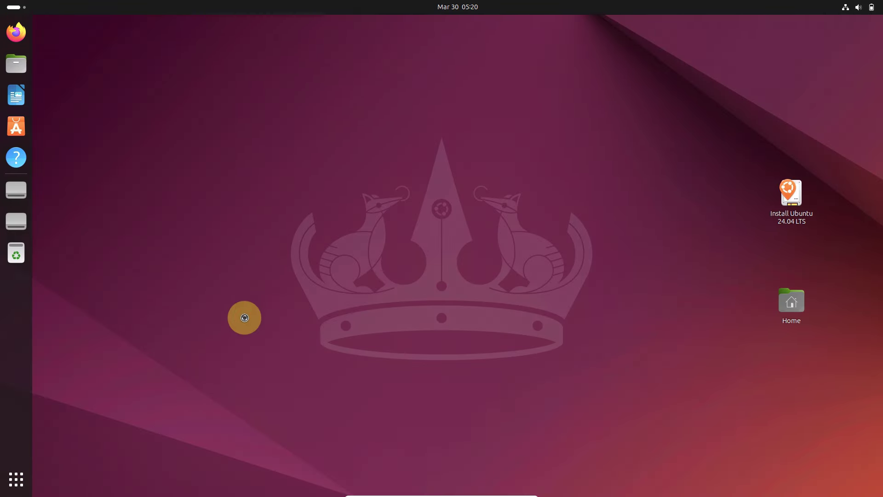
left_click(21, 478)
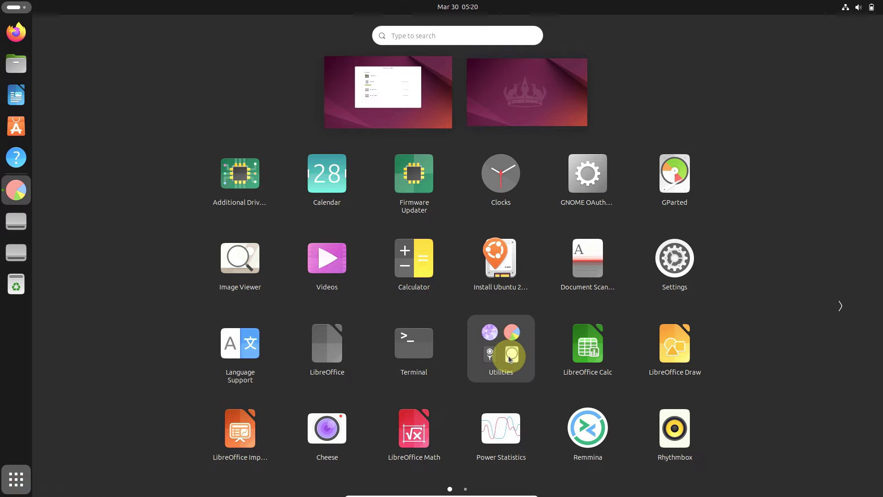
left_click(510, 359)
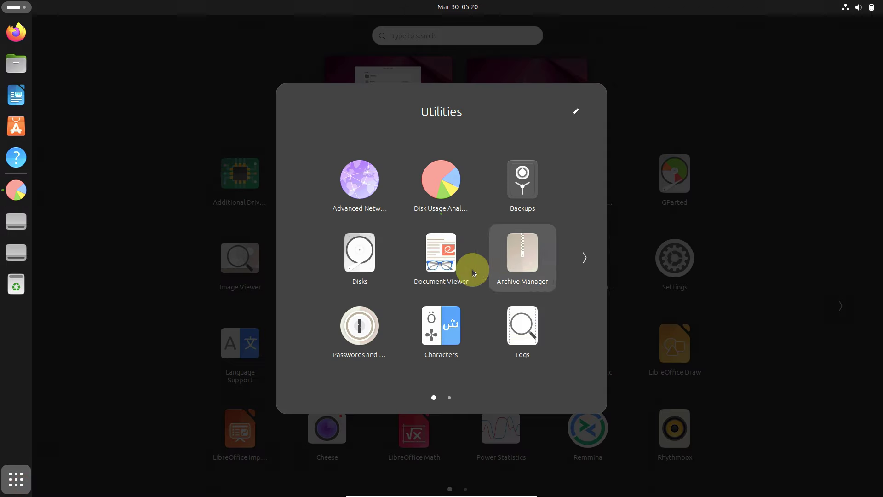
left_click(446, 261)
Step: Launch Disks from Utilities, then Terminal from the app grid
left_click(16, 479)
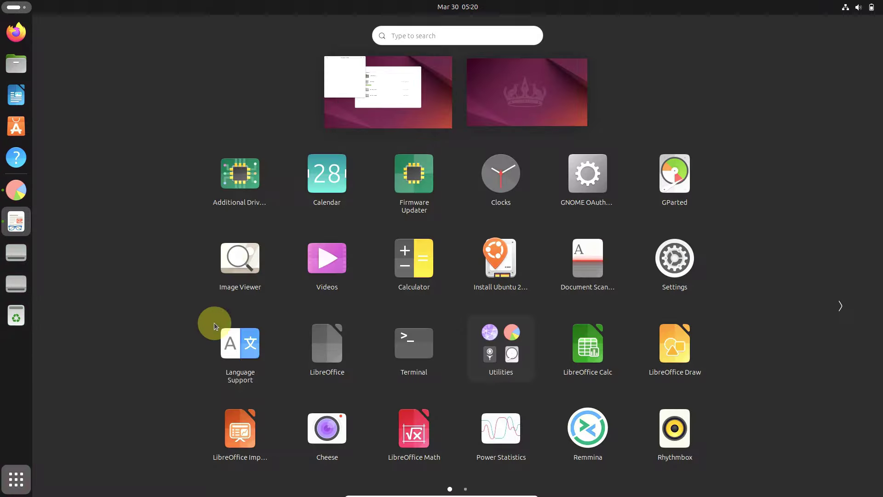
left_click(485, 339)
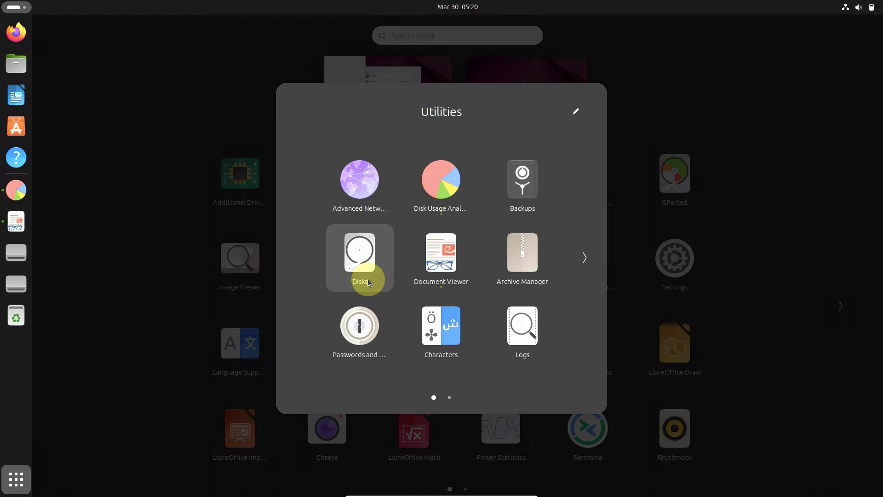
left_click(368, 281)
left_click(16, 478)
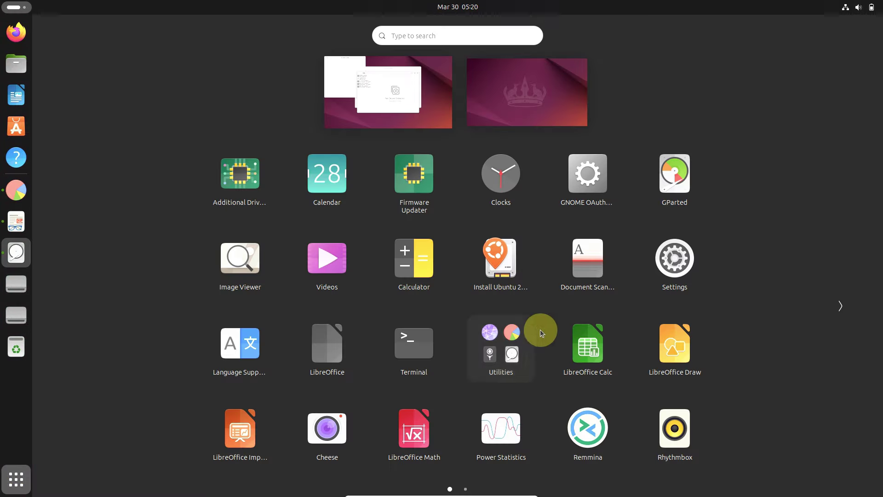
left_click(540, 330)
left_click(583, 263)
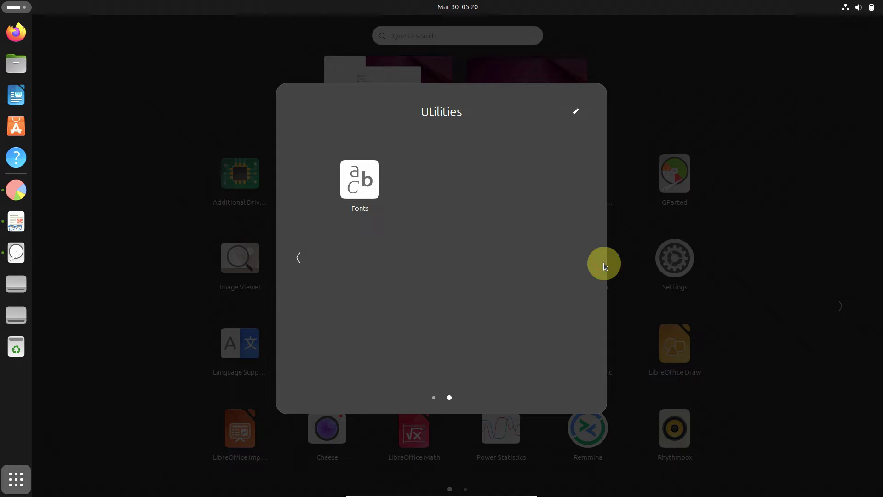
left_click(788, 278)
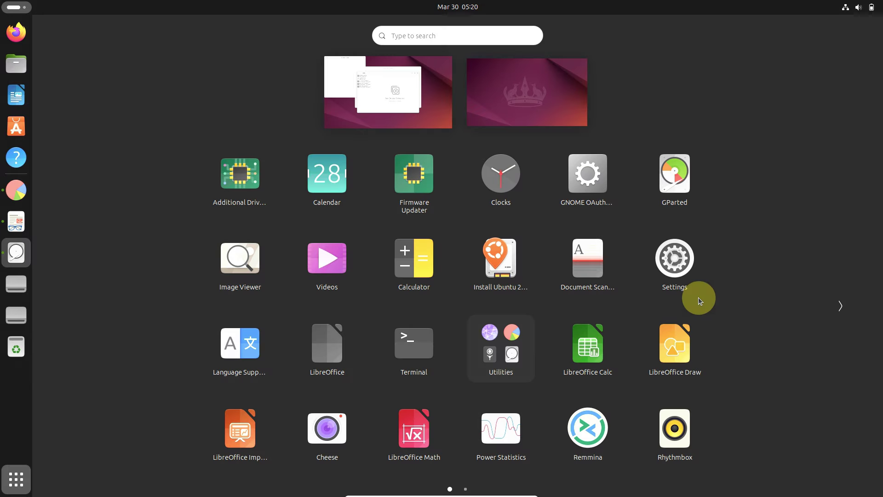
left_click(399, 351)
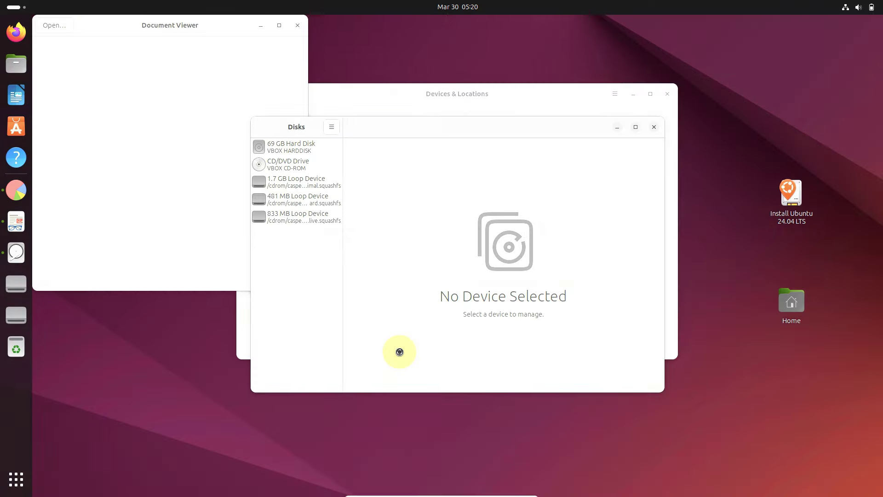
left_click(27, 466)
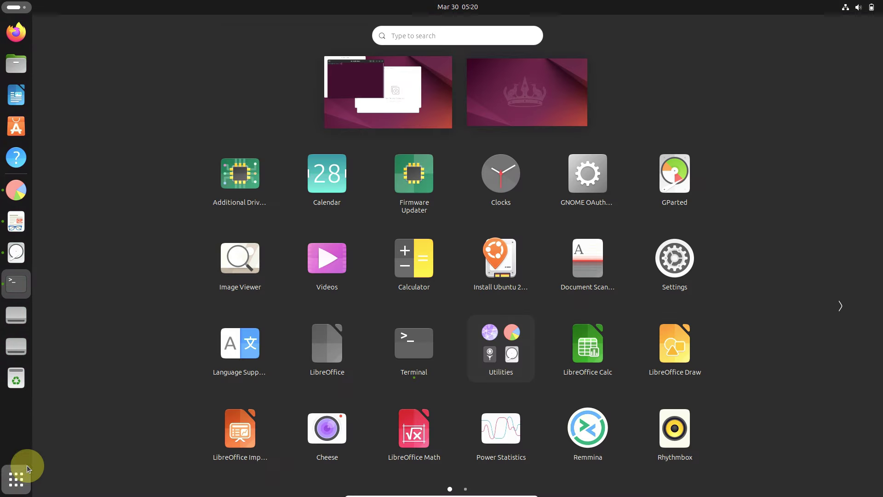
Step: Launch Rhythmbox, Image Viewer and Calculator from the app grid
left_click(666, 441)
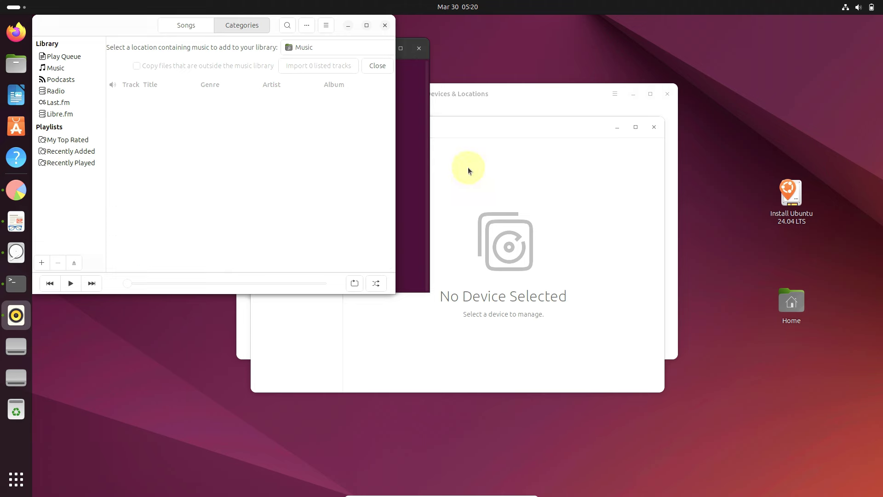
left_click(14, 483)
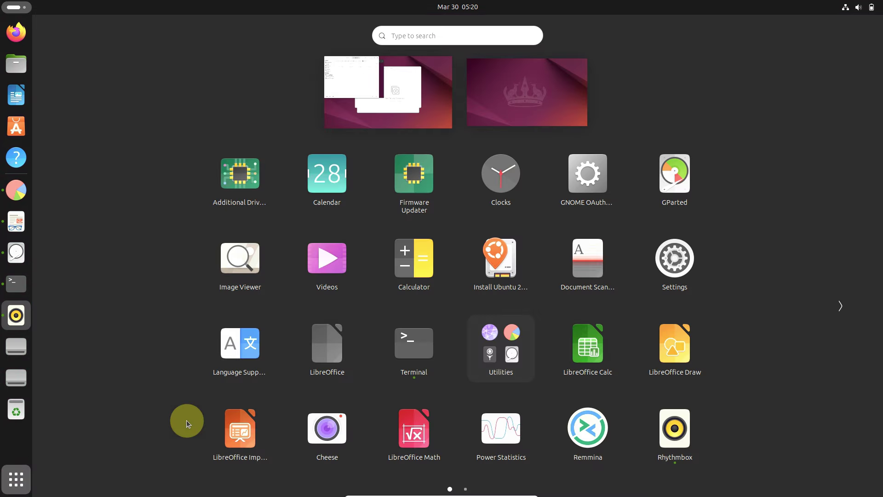
left_click(233, 296)
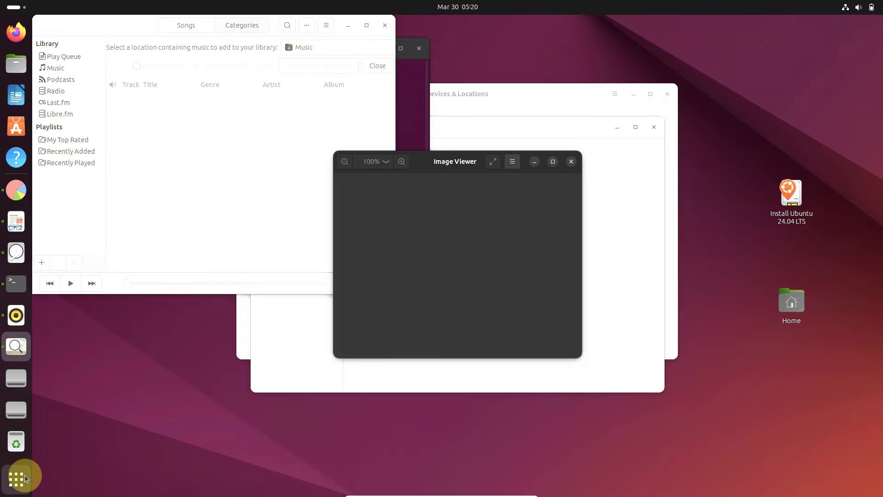
left_click(24, 476)
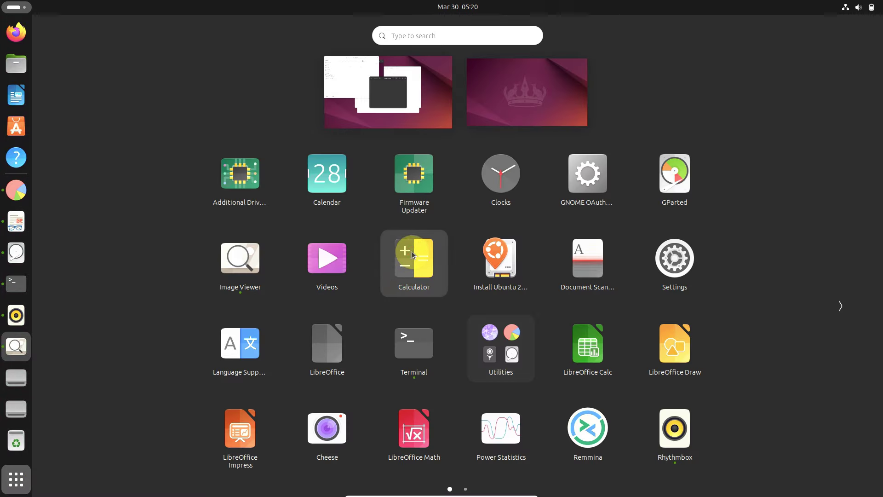
left_click(259, 388)
Step: Launch Document Scanner, Cheese and Calendar
left_click(19, 479)
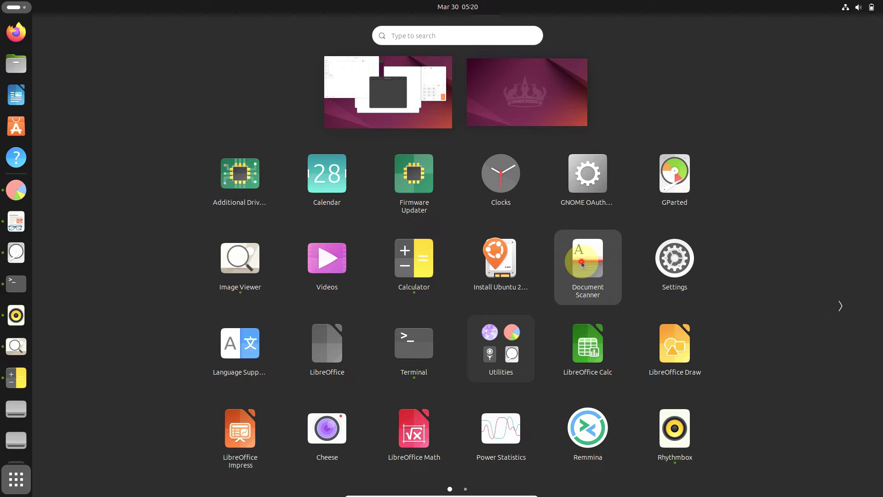
left_click(259, 353)
left_click(16, 479)
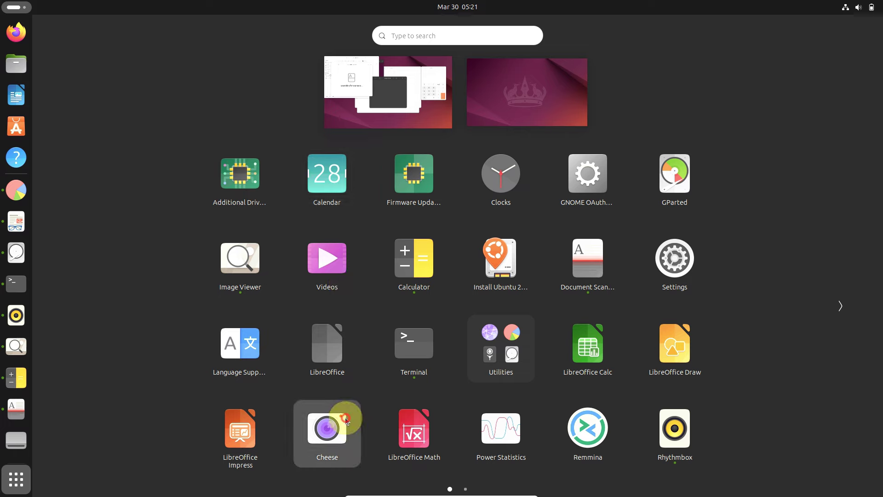
key("Escape")
left_click(17, 479)
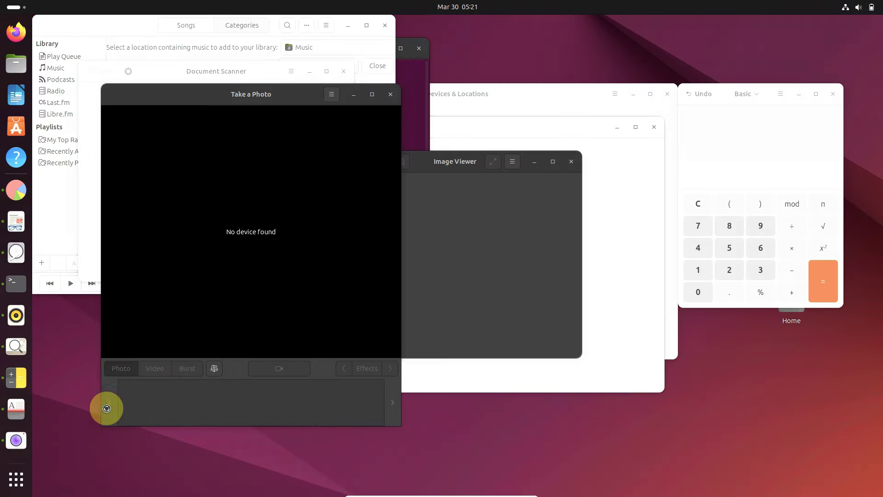
left_click(16, 478)
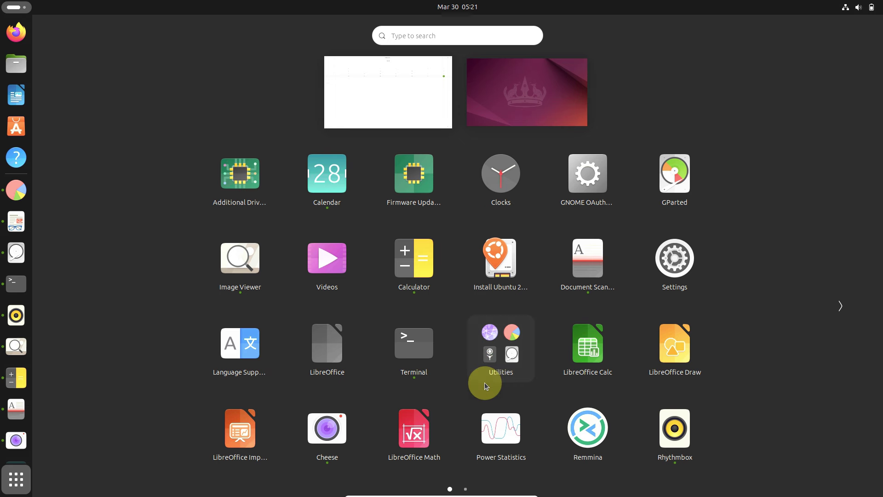
Step: Launch Shotwell, then Text Editor from the second page of apps
scroll(484, 383, "down", 1)
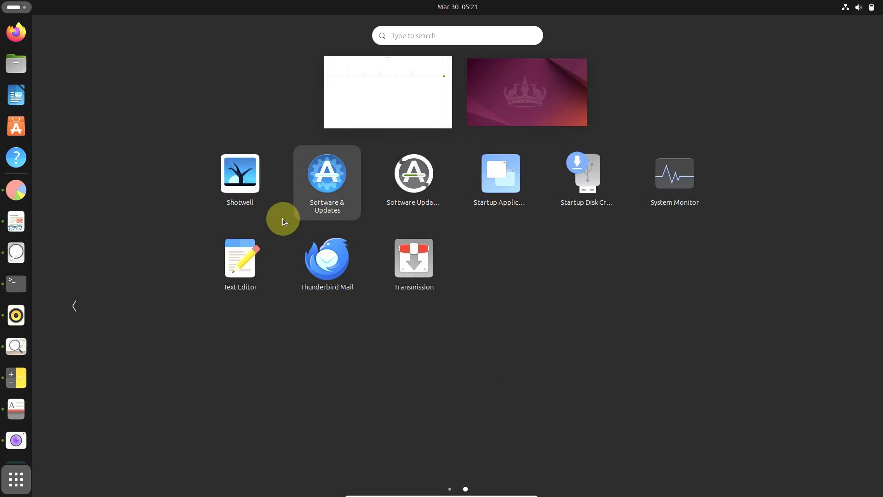
left_click(244, 205)
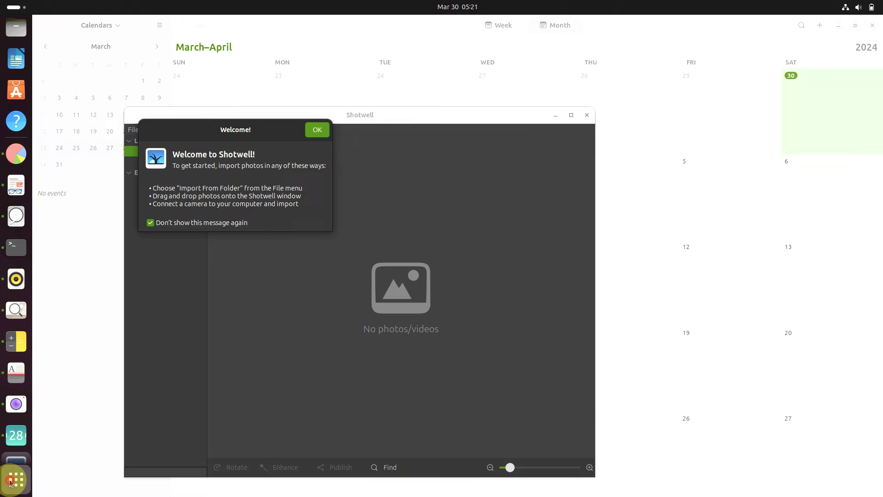
left_click(16, 479)
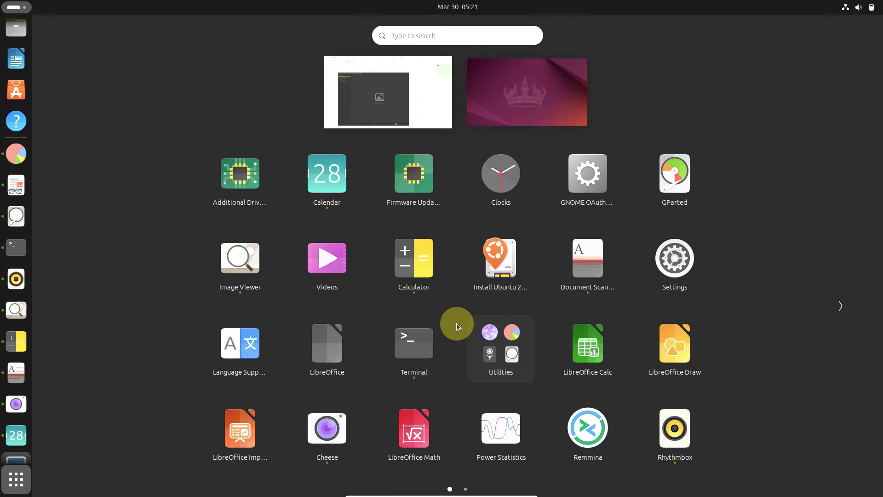
left_click(832, 303)
left_click(261, 285)
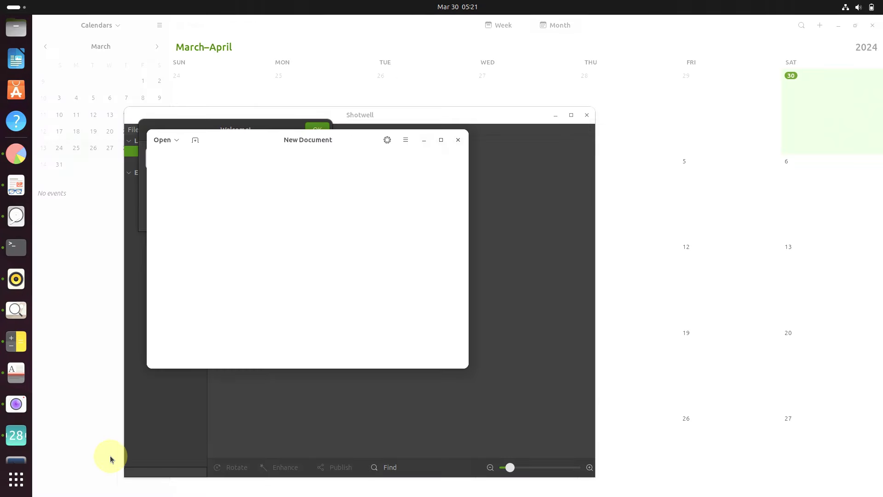
Step: Launch System Monitor from the second page of apps
left_click(16, 479)
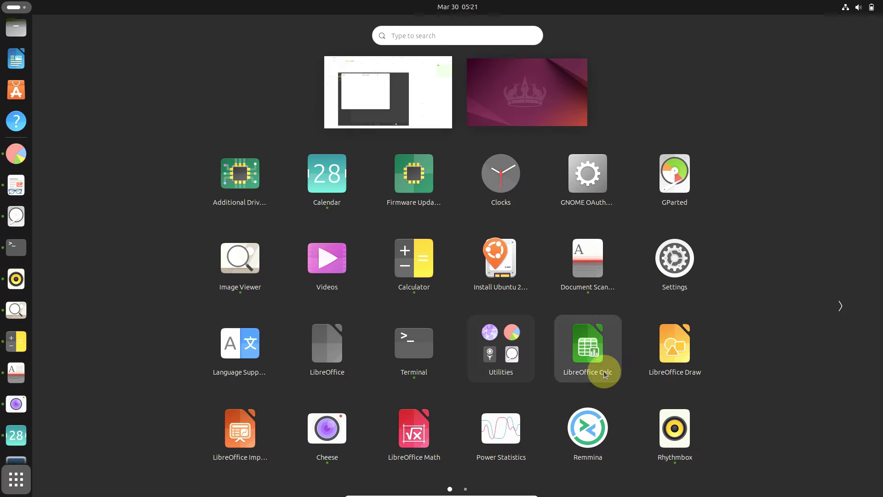
left_click(839, 307)
left_click(689, 189)
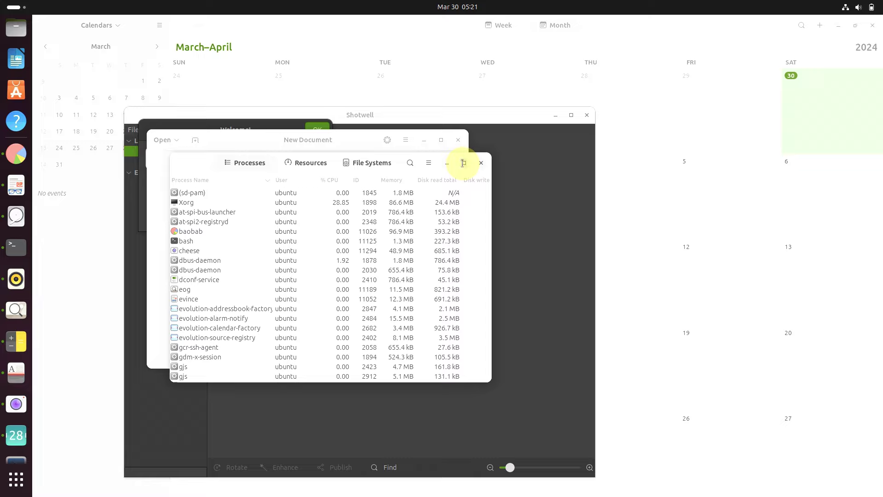
Step: Maximize System Monitor, scroll its process list, and show the Resources graphs
left_click(463, 163)
scroll(460, 323, "down", 10)
scroll(460, 323, "down", 3)
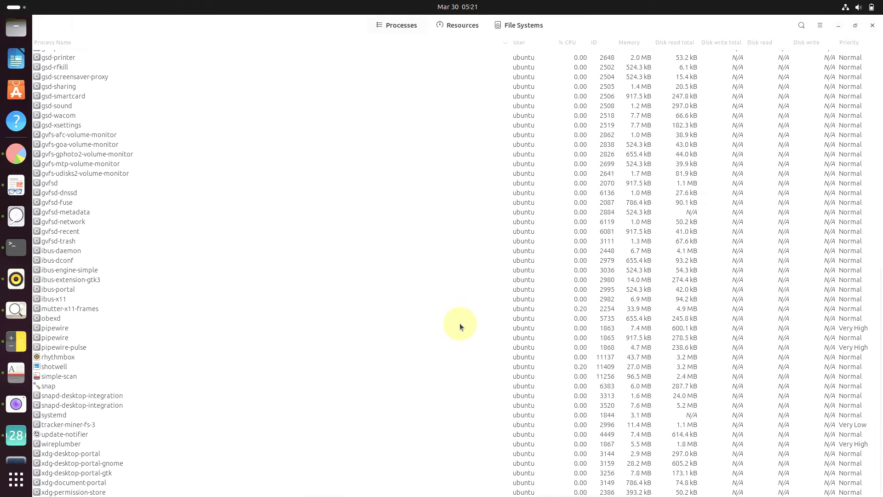
scroll(459, 325, "up", 15)
scroll(459, 322, "up", 2)
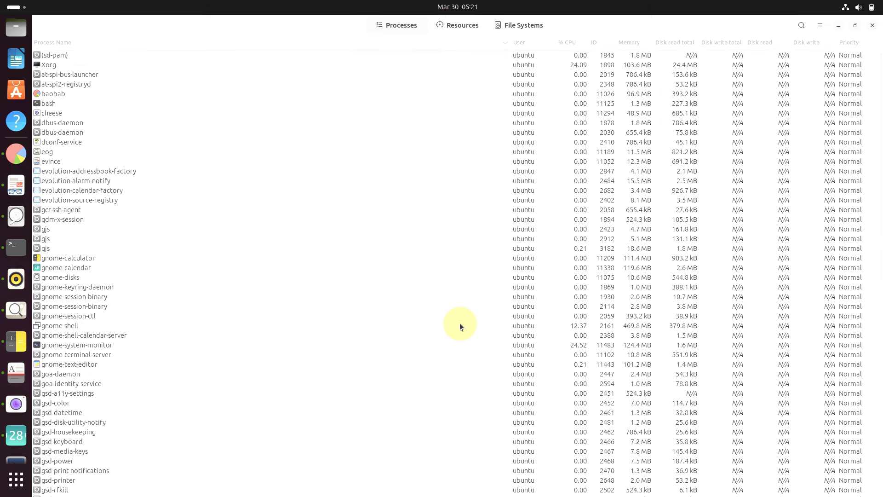
scroll(460, 323, "down", 15)
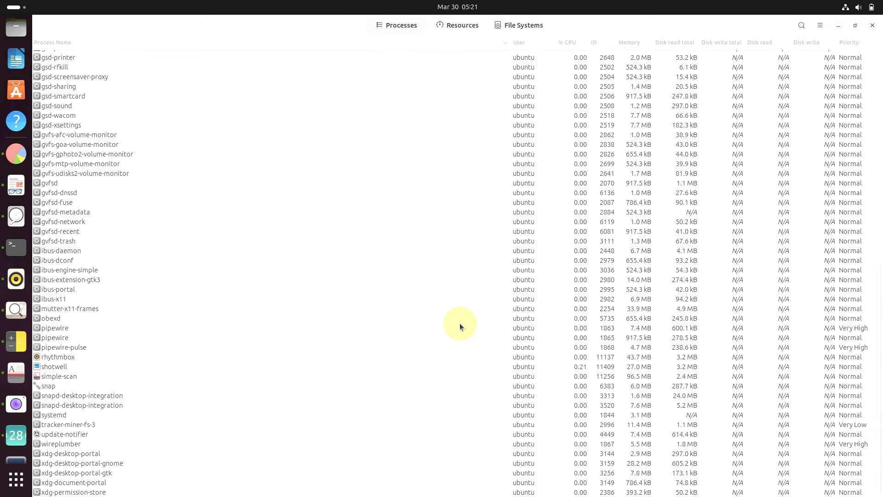
left_click(440, 29)
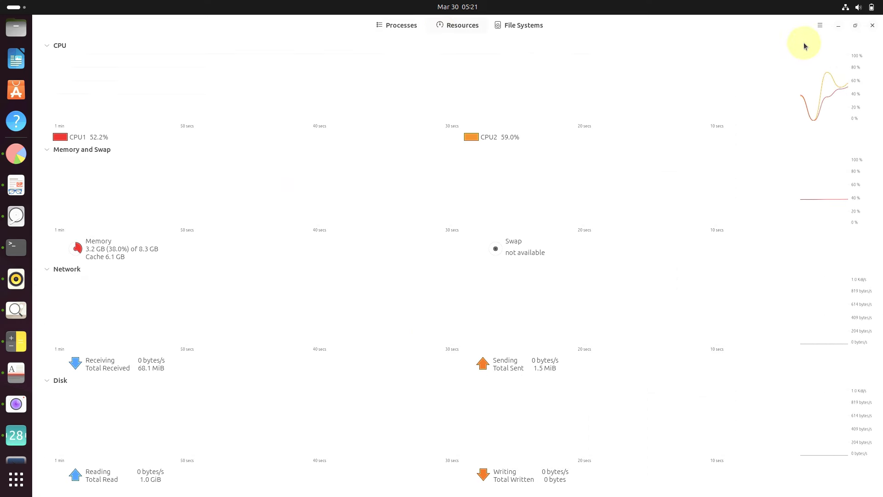
Step: View and dismiss the About System Monitor dialog
left_click(820, 25)
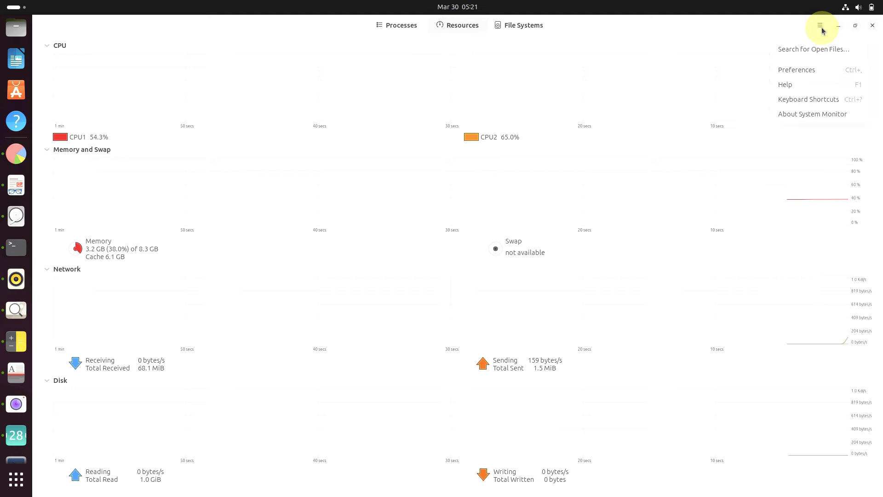
left_click(811, 115)
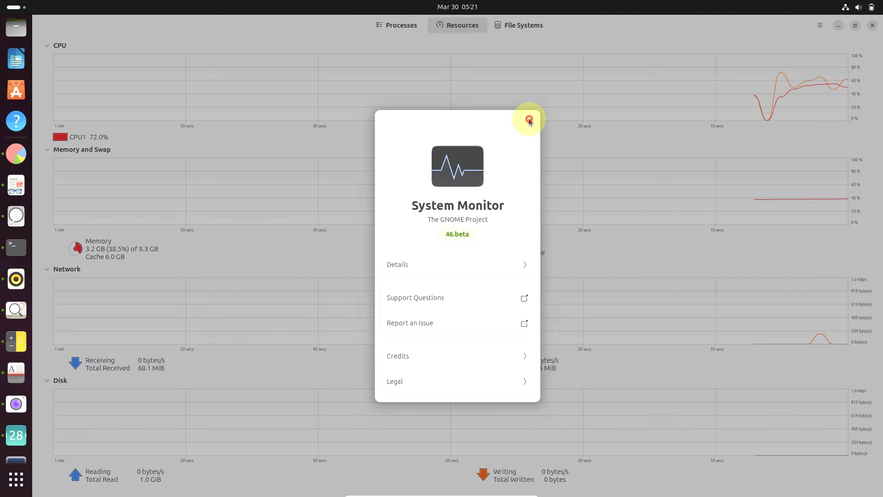
left_click(529, 120)
Step: Check File Systems, return to Resources, restore the window and close System Monitor
left_click(522, 27)
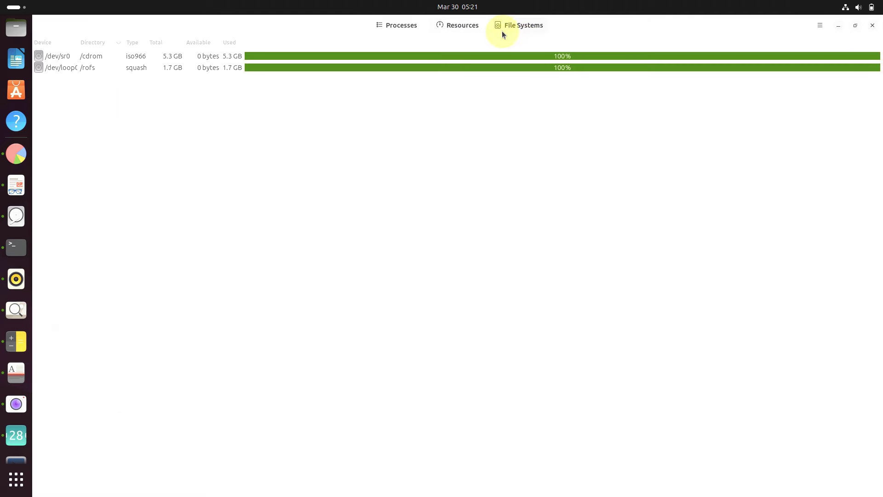
left_click(441, 31)
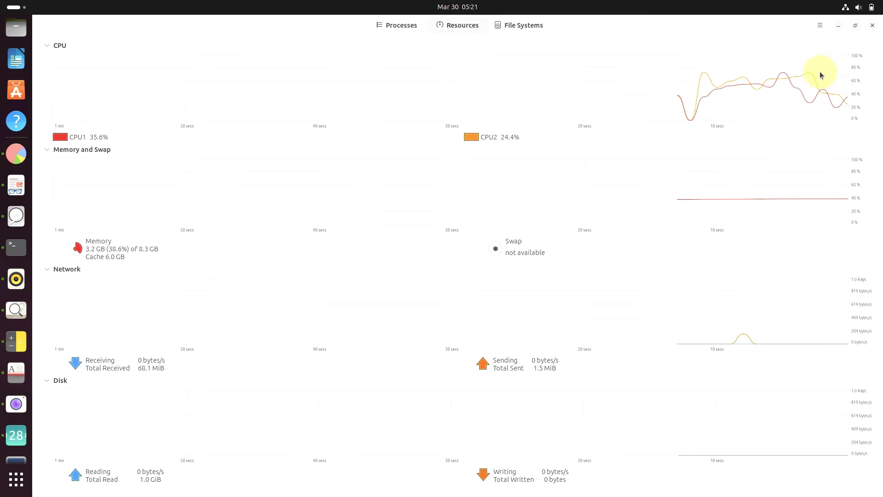
left_click(855, 25)
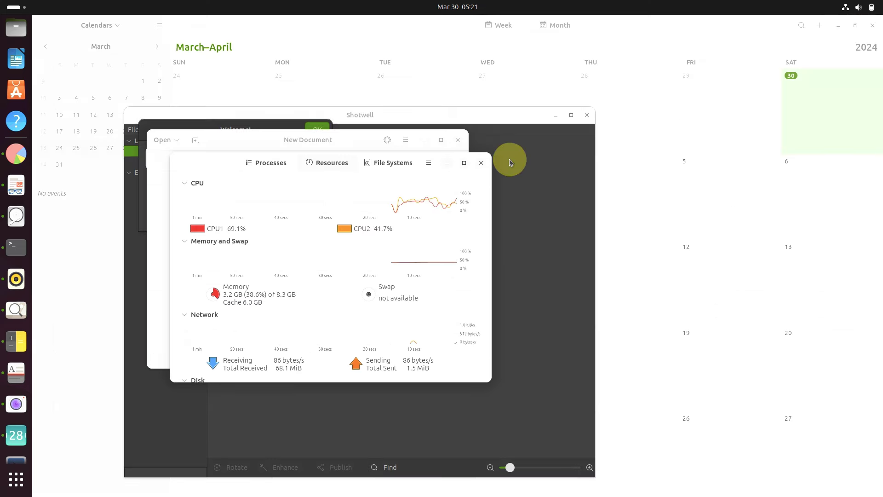
left_click(482, 163)
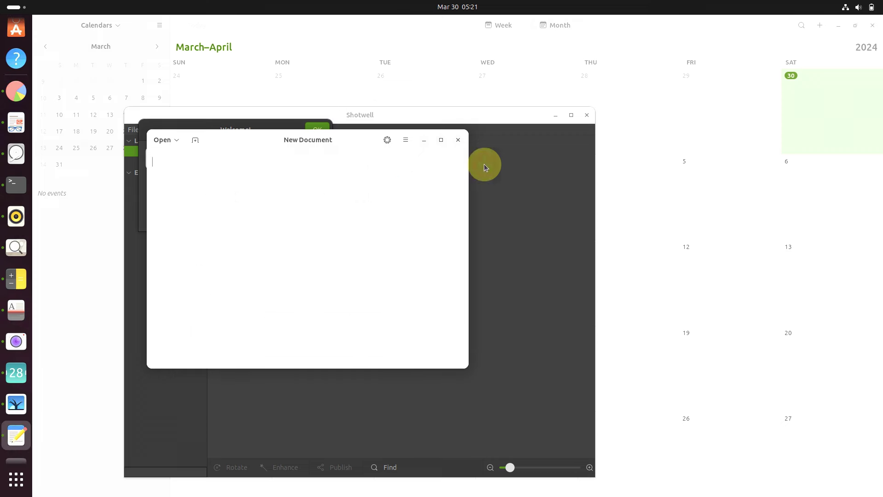
Step: View Text Editor's About dialog, then close the empty New Document window
left_click(405, 140)
left_click(388, 389)
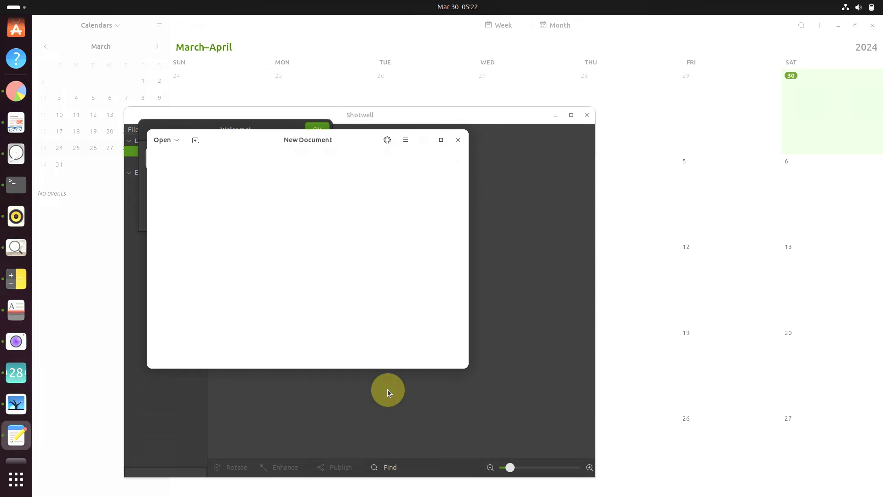
left_click(378, 152)
left_click(458, 139)
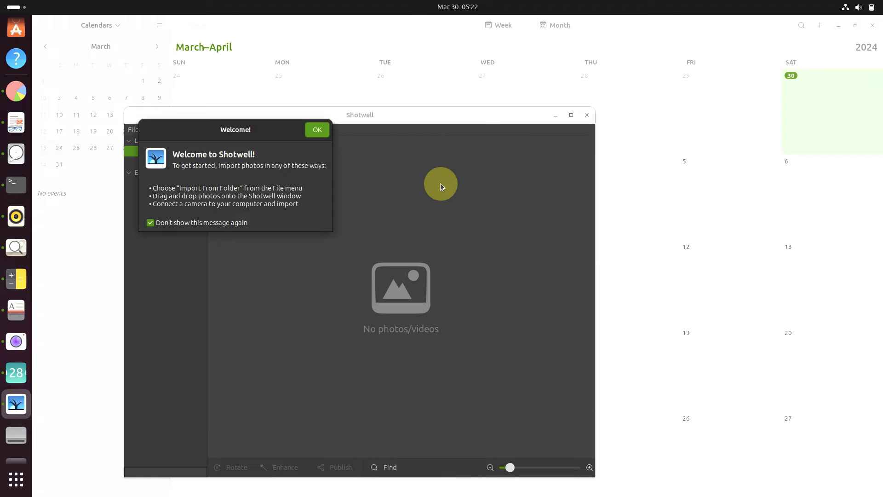
Step: Dismiss Shotwell's welcome, view its About dialog, and close Shotwell
left_click(317, 129)
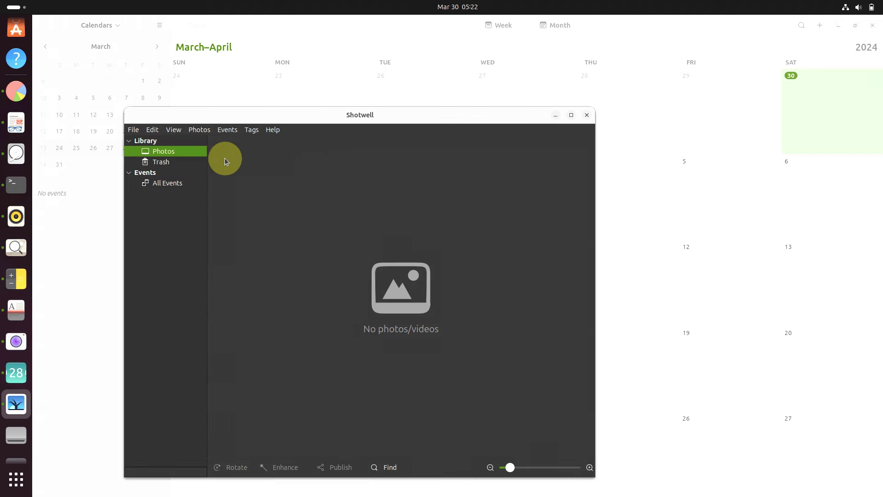
left_click(272, 130)
left_click(292, 179)
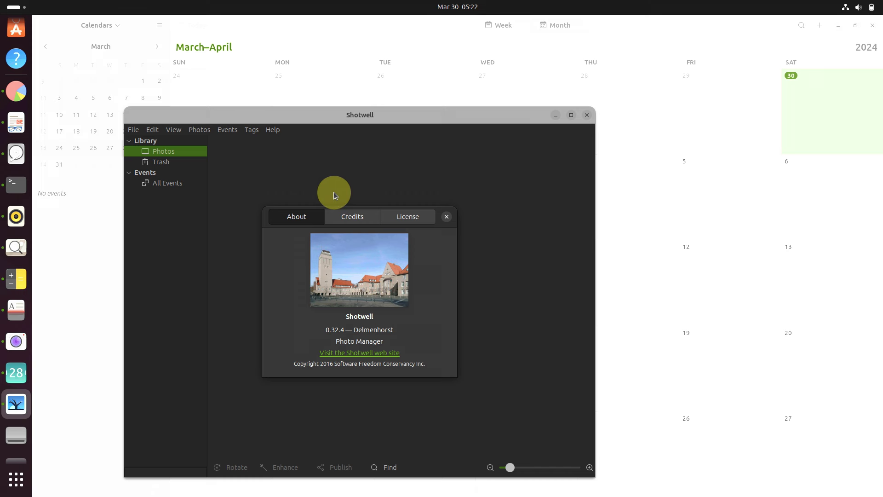
left_click(453, 225)
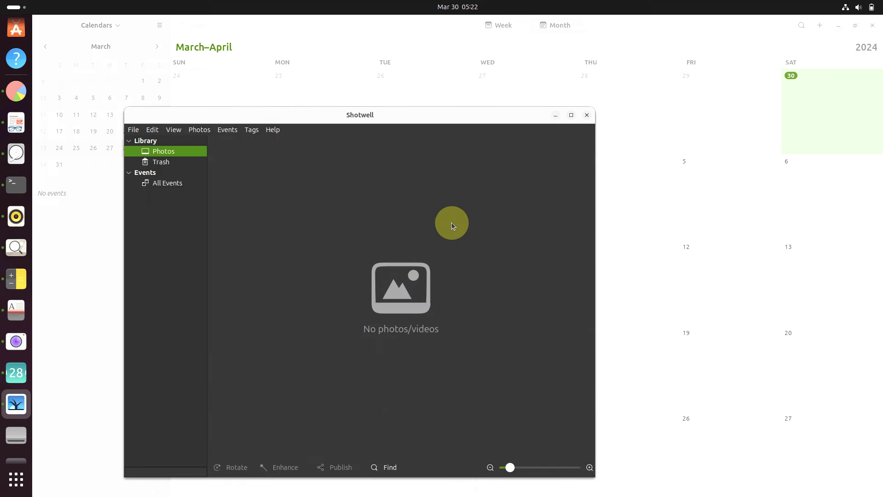
left_click(586, 115)
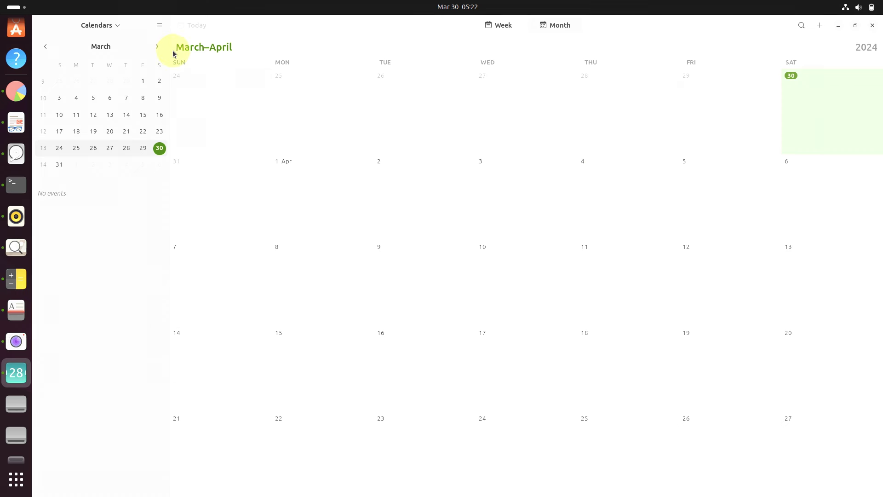
Step: View the About Calendar dialog and close Calendar
left_click(161, 27)
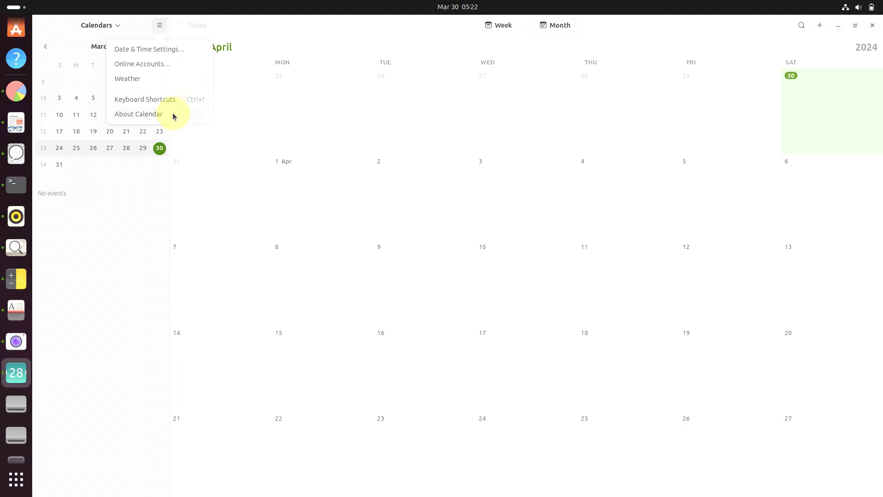
left_click(173, 114)
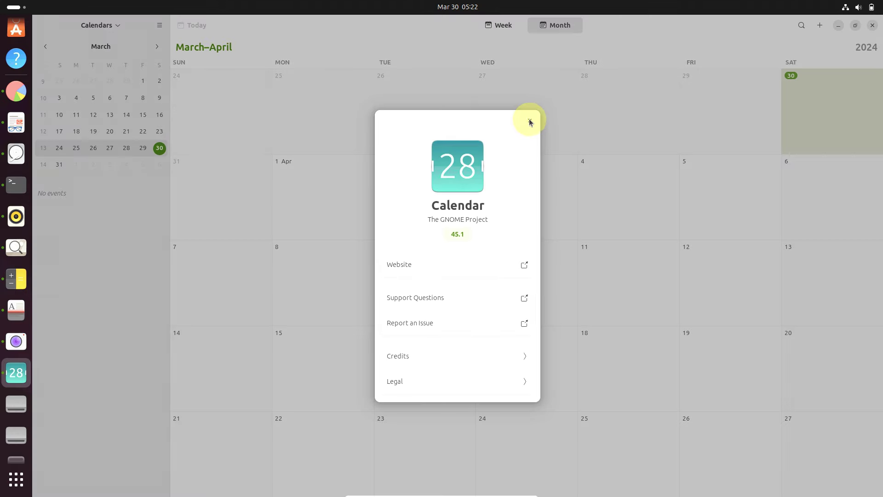
left_click(529, 120)
left_click(873, 26)
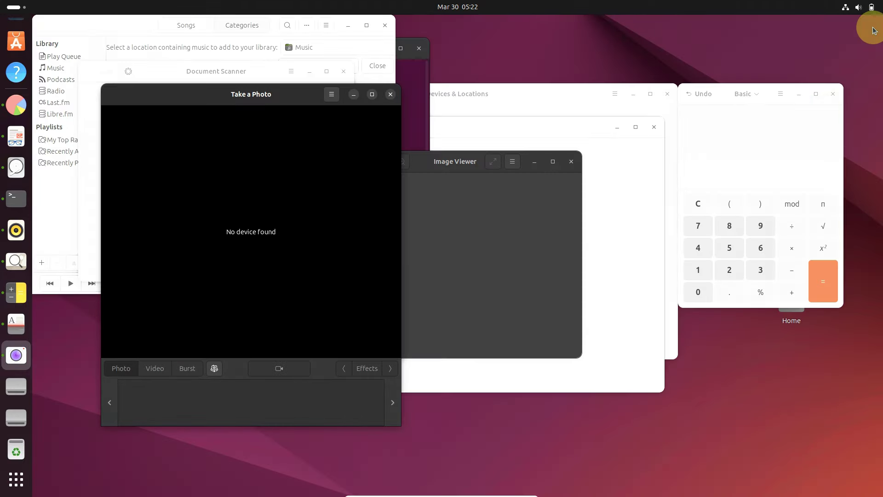
Step: View the About dialogs of Cheese and Image Viewer, closing each app
left_click(332, 94)
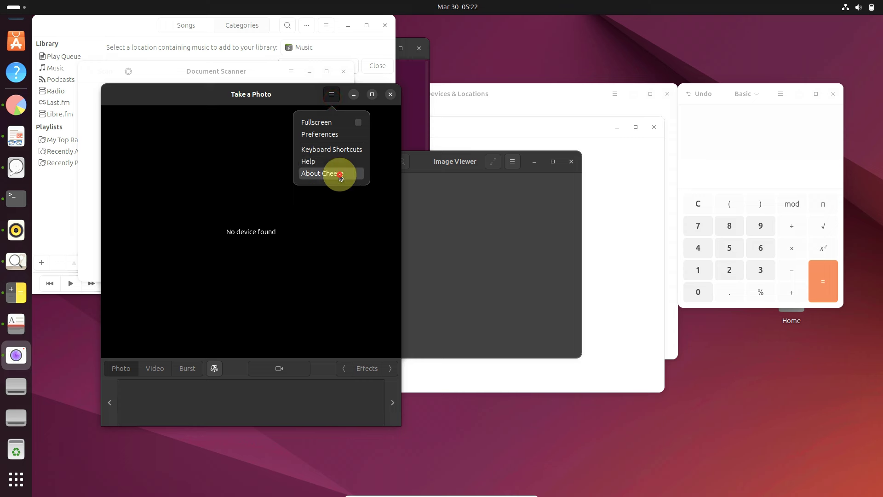
left_click(340, 176)
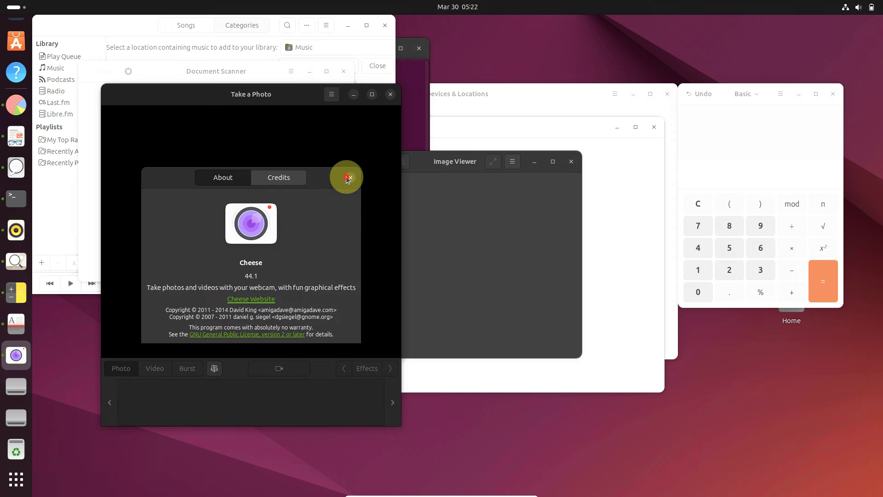
left_click(348, 178)
left_click(389, 95)
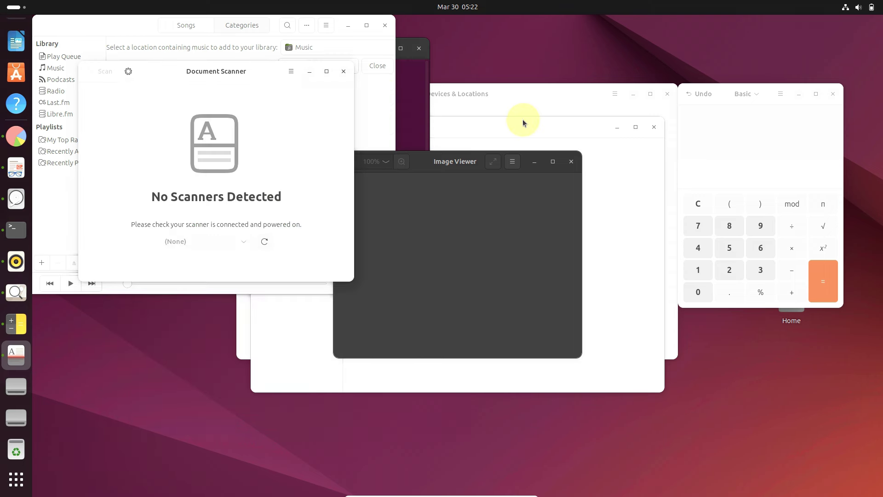
left_click(517, 159)
left_click(467, 347)
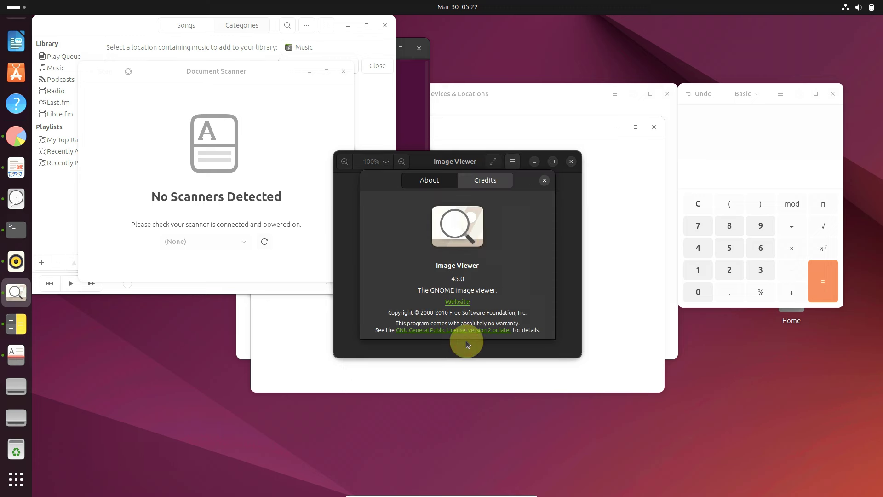
left_click(541, 182)
left_click(571, 162)
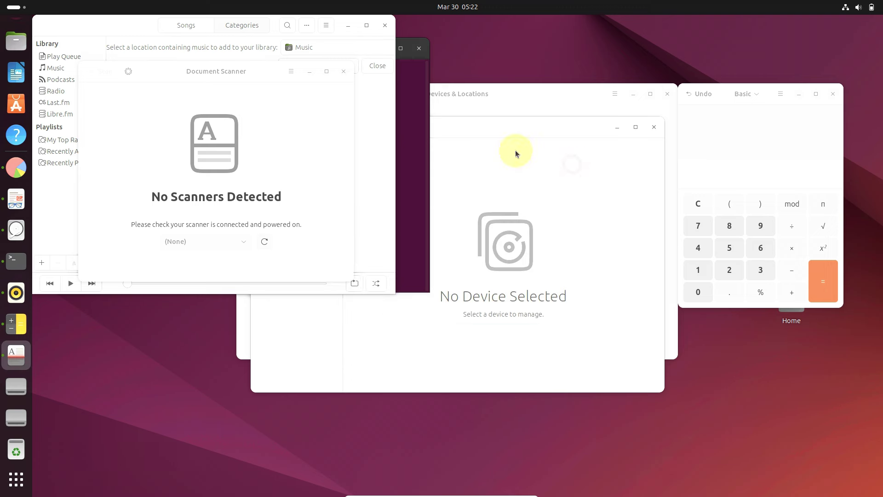
Step: View the About dialogs of Document Scanner and Rhythmbox, closing each app
left_click(291, 74)
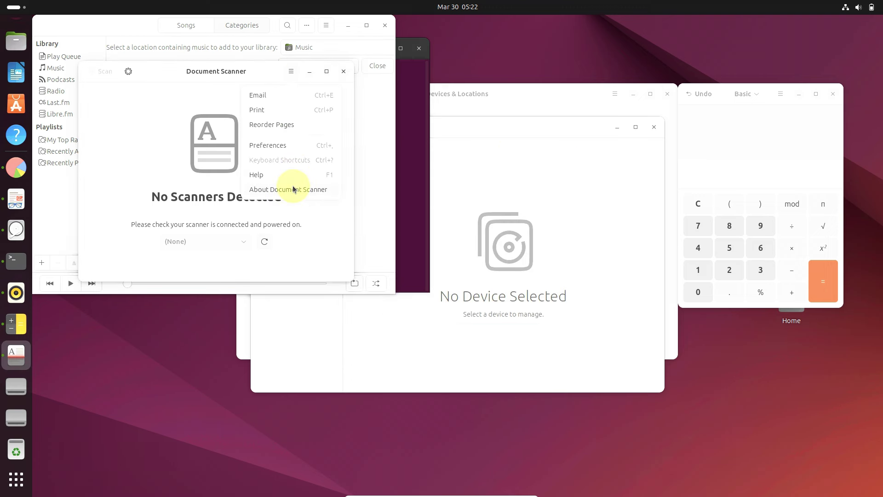
left_click(293, 189)
left_click(288, 53)
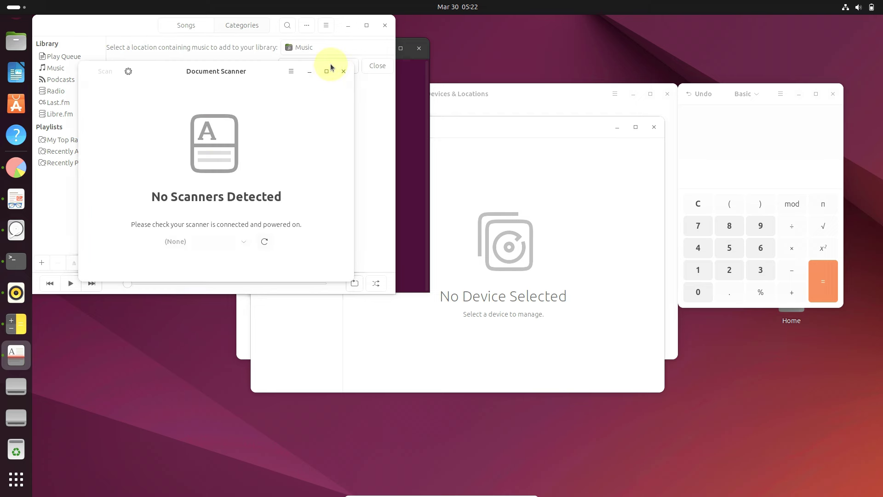
left_click(344, 71)
left_click(326, 25)
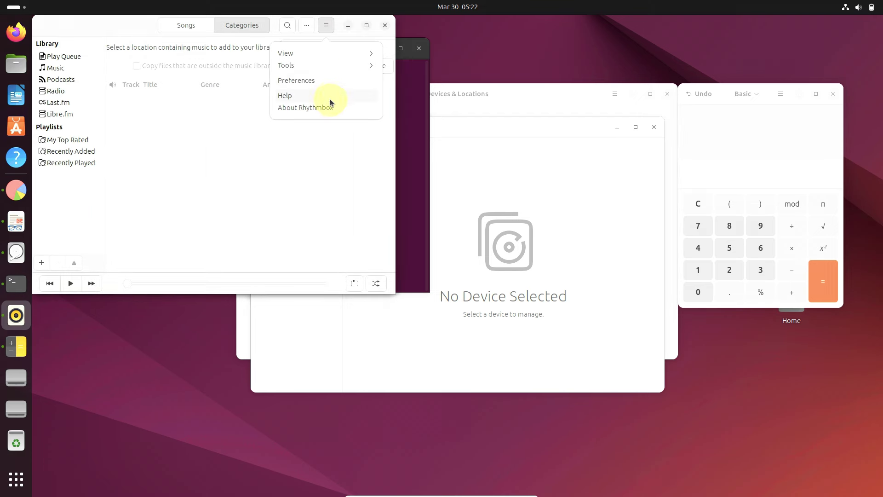
left_click(326, 103)
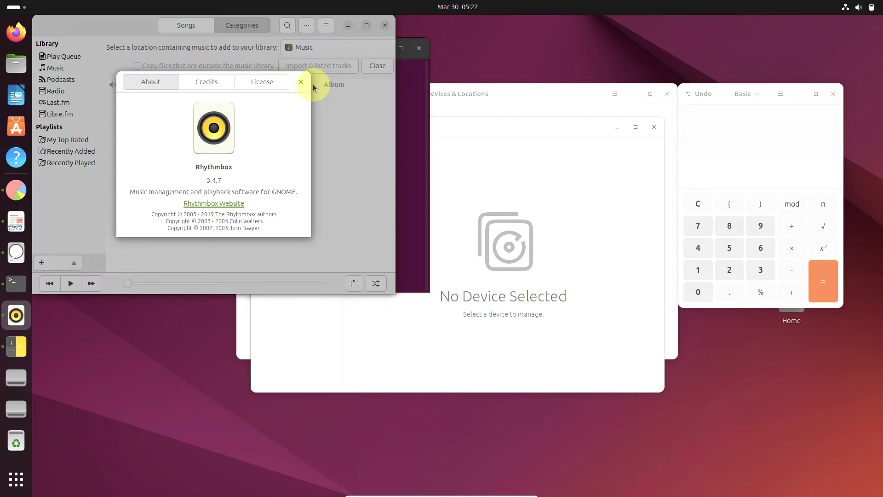
left_click(301, 82)
left_click(385, 26)
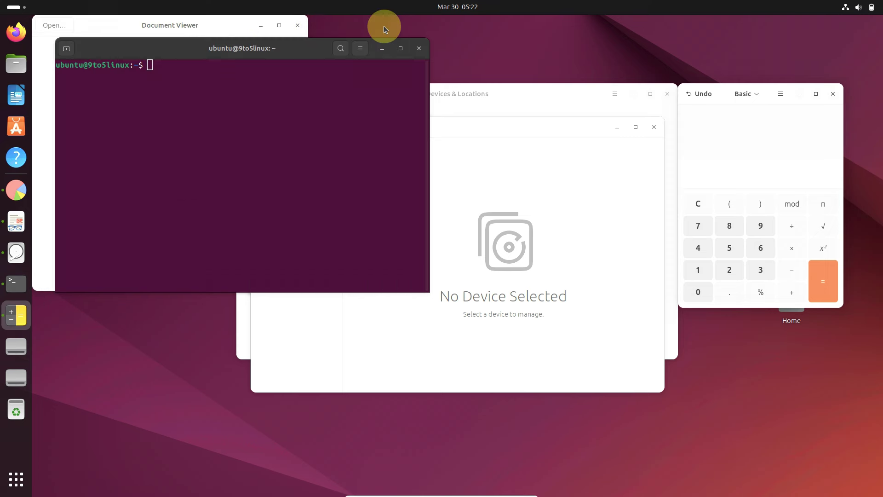
Step: Close Document Viewer, then view Disks' About dialog and close Disks
left_click(237, 25)
left_click(297, 25)
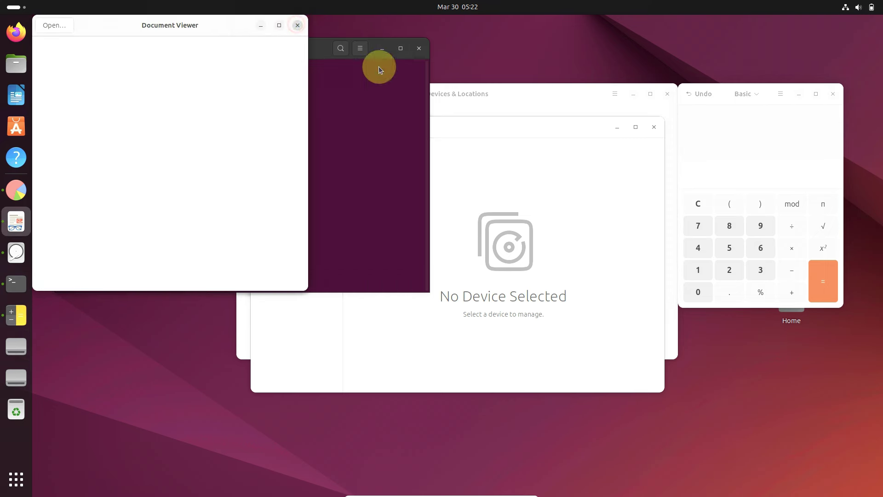
left_click(462, 137)
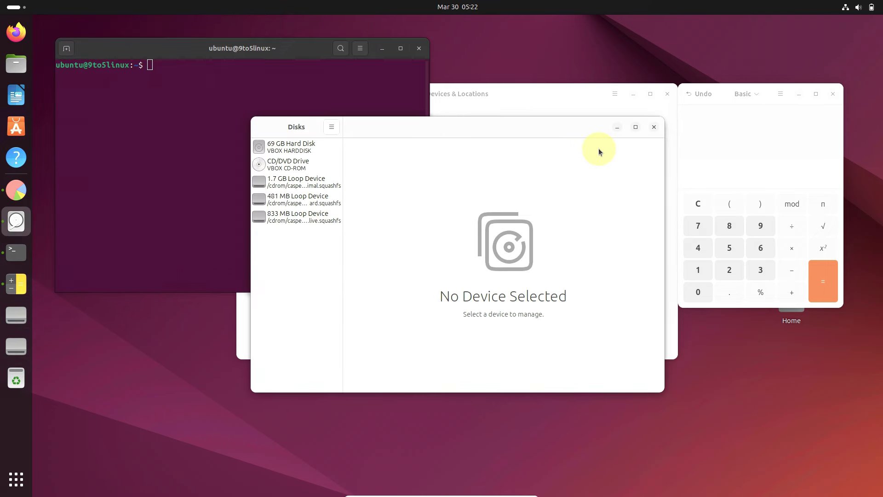
left_click(332, 127)
left_click(340, 205)
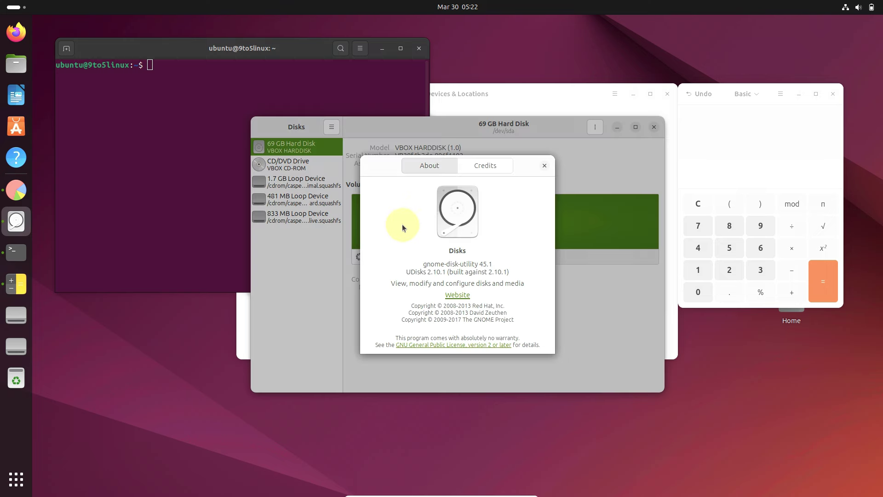
left_click(545, 165)
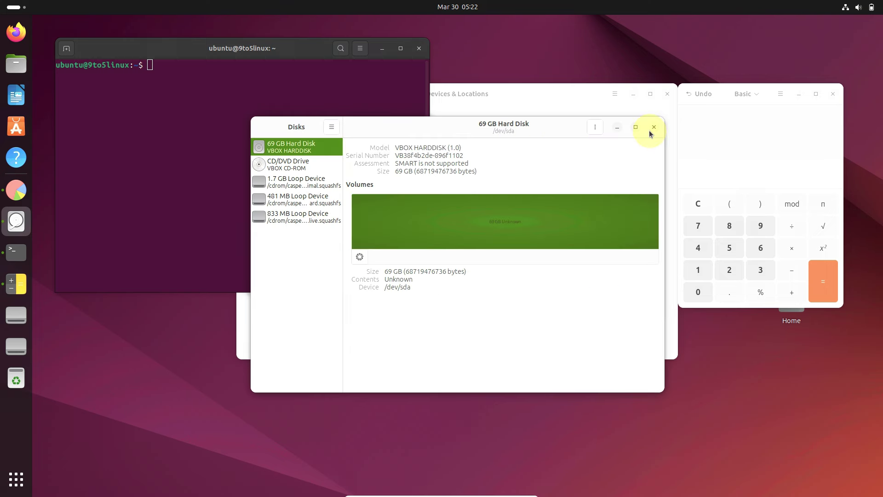
left_click(653, 127)
Step: View the About dialogs of Disk Usage Analyzer and Calculator, closing each app
left_click(568, 93)
left_click(615, 94)
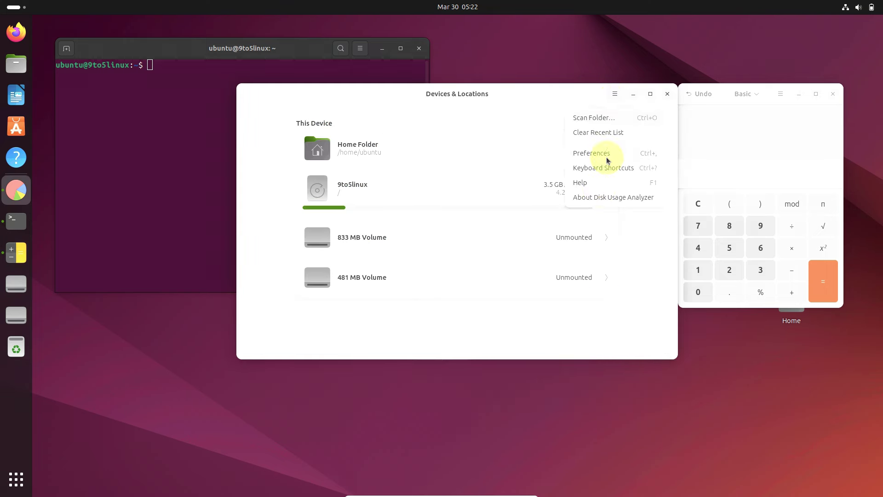
left_click(598, 198)
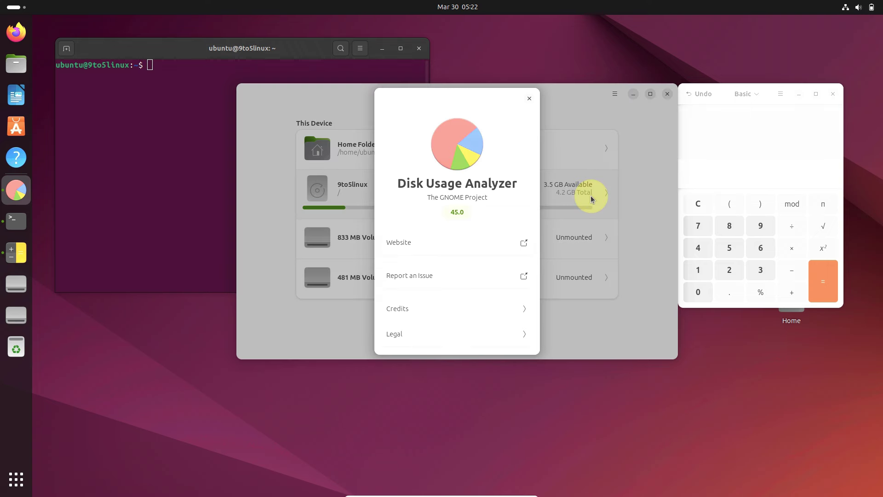
left_click(529, 98)
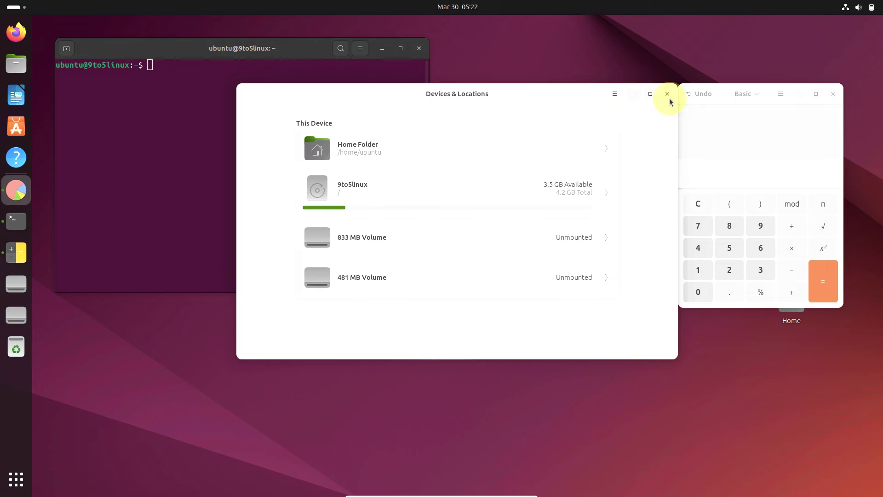
left_click(667, 94)
left_click(779, 96)
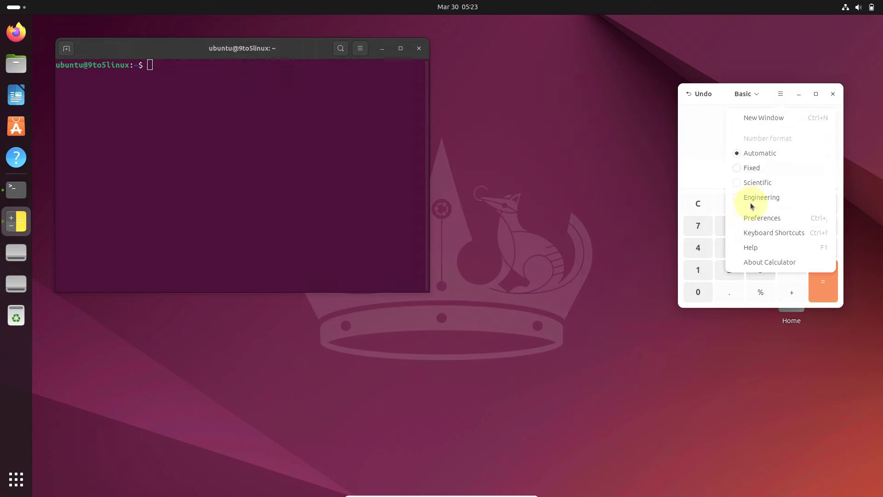
left_click(755, 260)
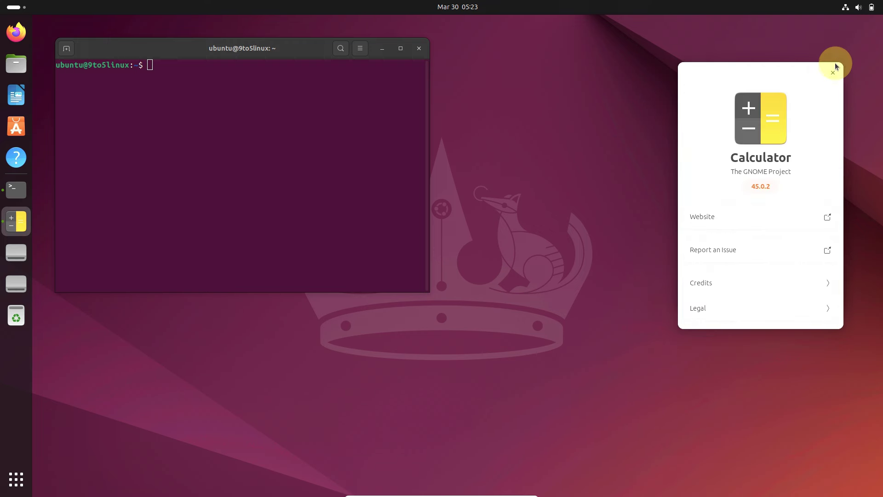
left_click(833, 73)
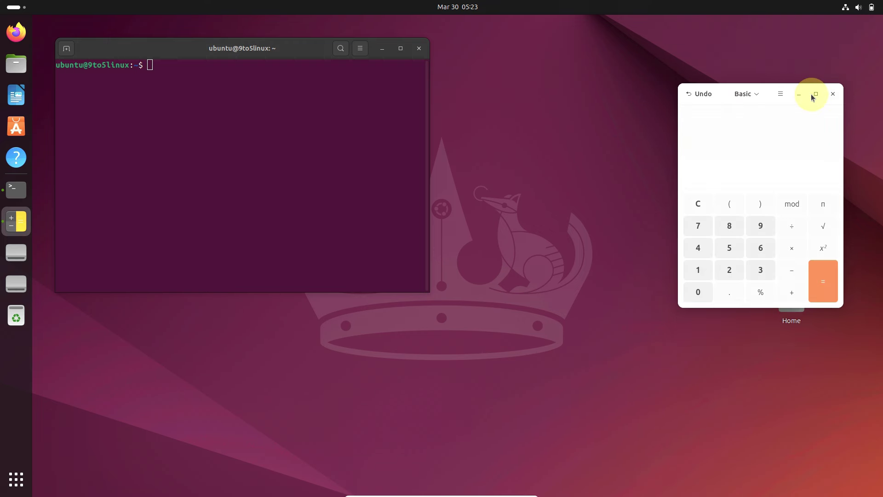
left_click(832, 94)
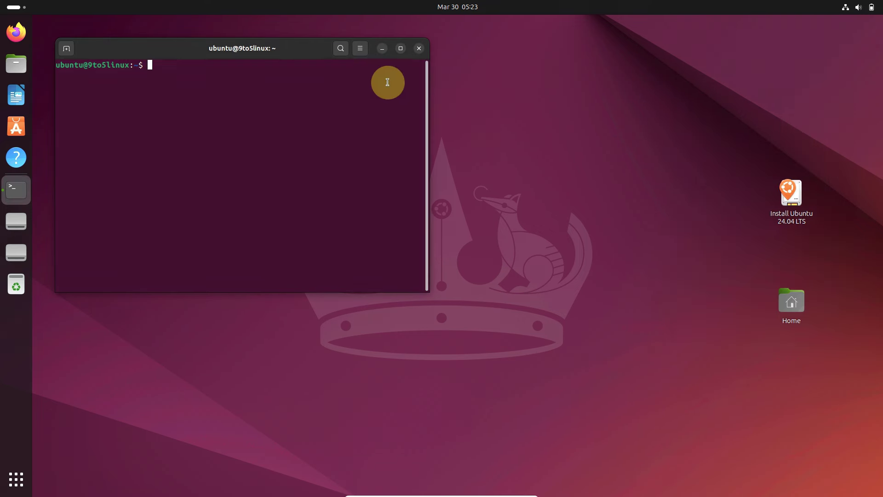
Step: Maximize the Terminal and view its About dialog
left_click(400, 48)
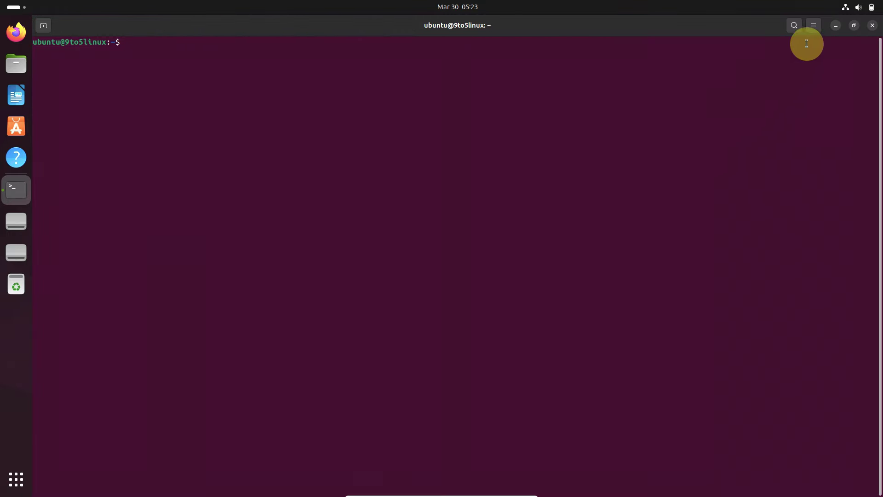
left_click(814, 28)
left_click(802, 150)
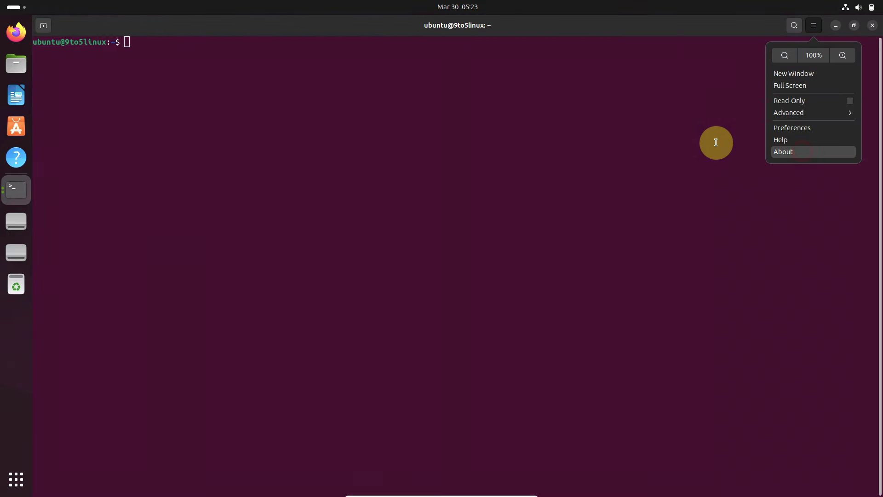
left_click(543, 173)
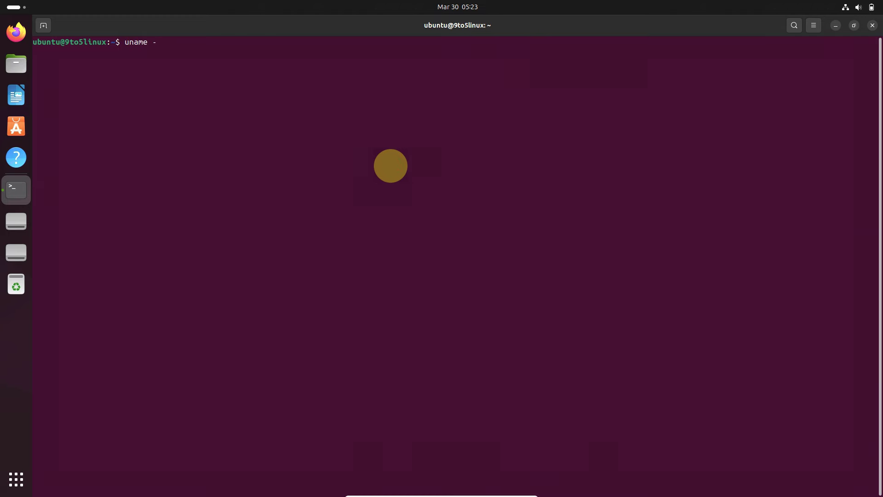
Step: Run uname -a and uname -r (6.8.0-11-generic), try neofetch, and select the suggested install line
key("Return")
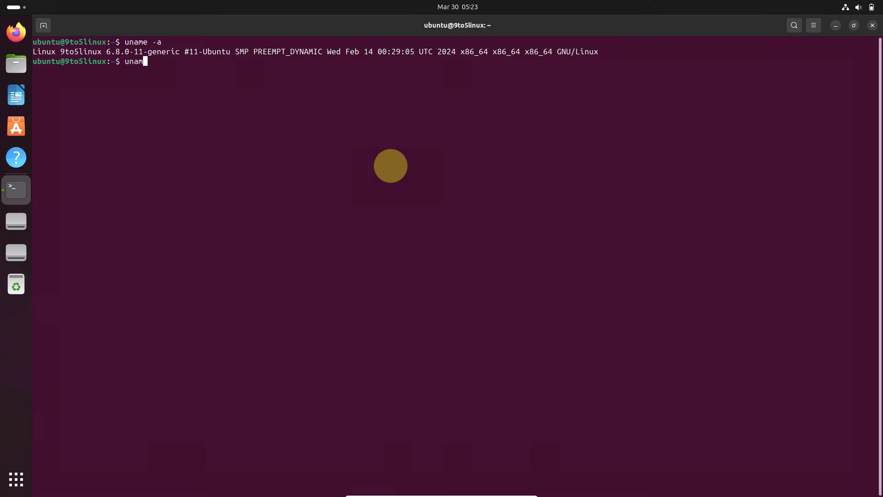
type("uname -r")
key("Return")
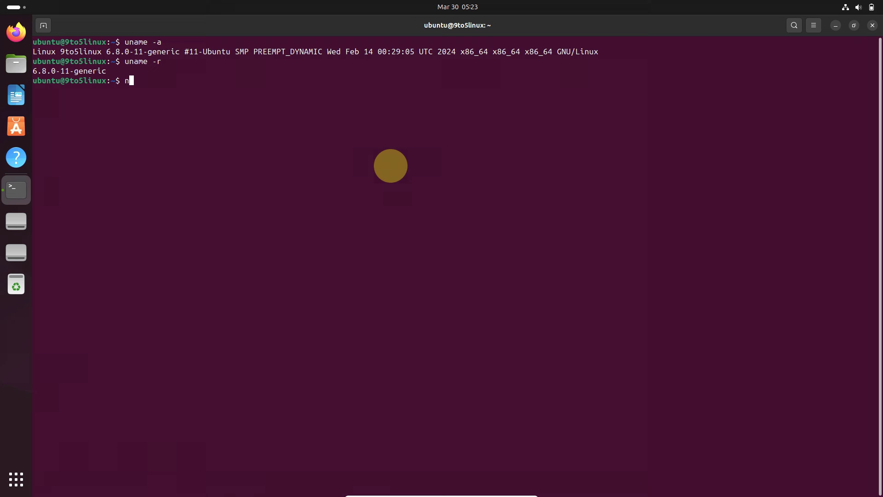
type("ch")
key("Return")
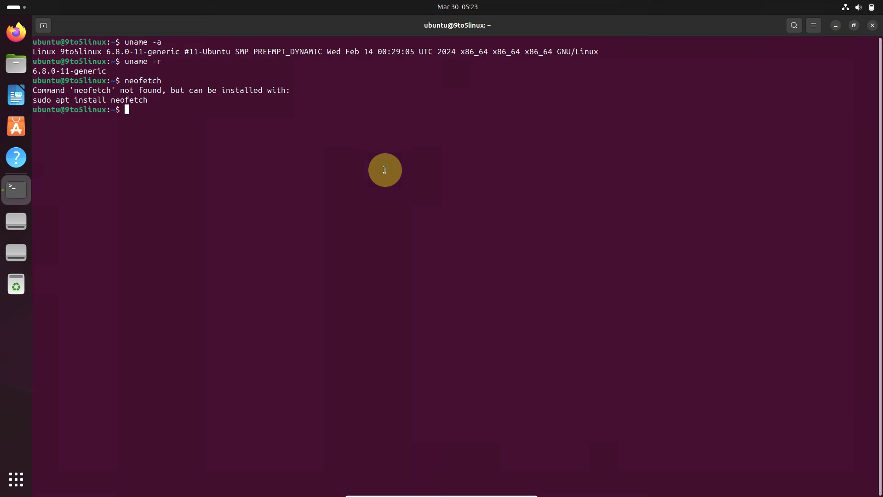
left_click_drag(147, 101, 40, 101)
Step: Copy and paste 'sudo apt install neofetch', run it and confirm the install
right_click(53, 103)
left_click(57, 109)
right_click(129, 109)
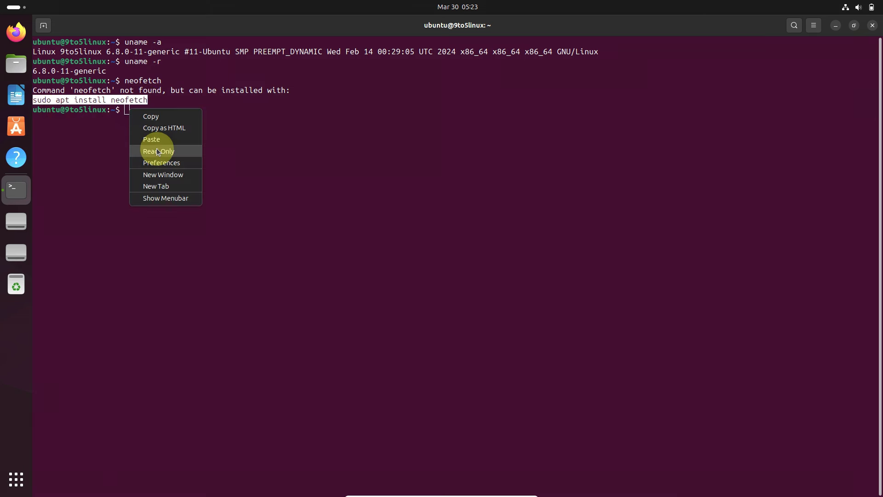
left_click(157, 137)
key("Return")
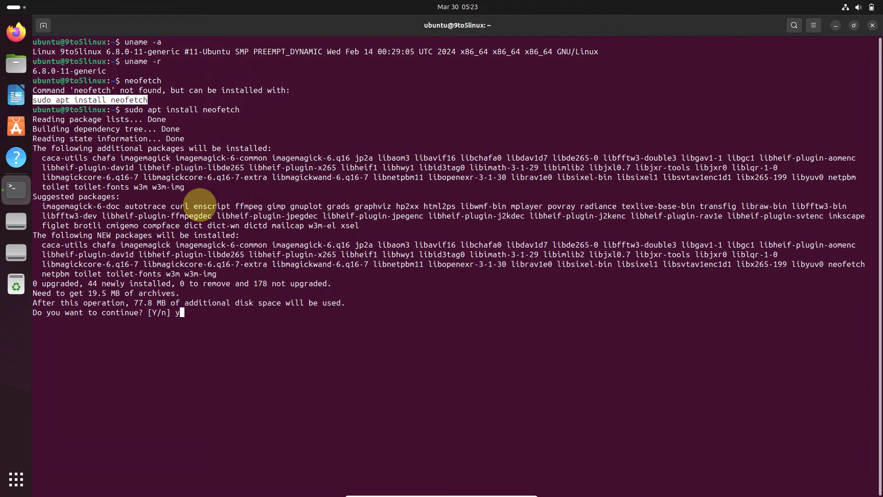
key("Return")
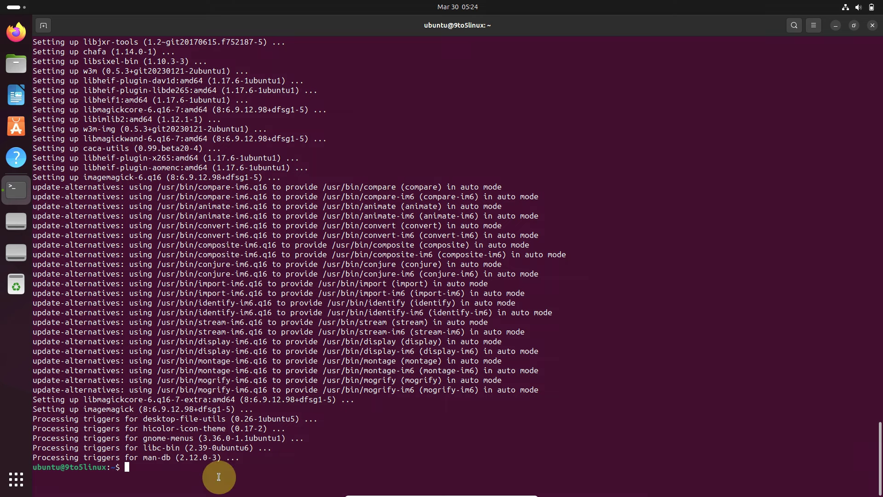
Step: Run neofetch showing Ubuntu Noble Numbat, GNOME 45.3 and 7942MiB memory, then try inxi
type("neofetch")
key("Return")
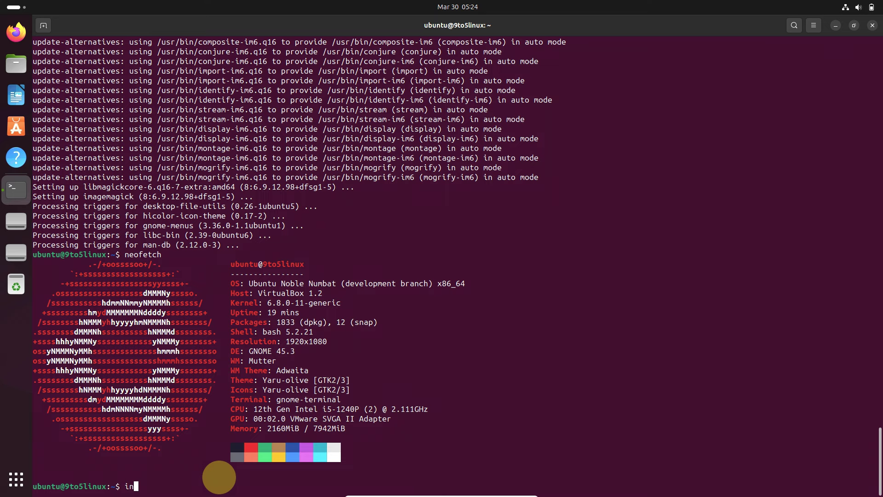
key("Return")
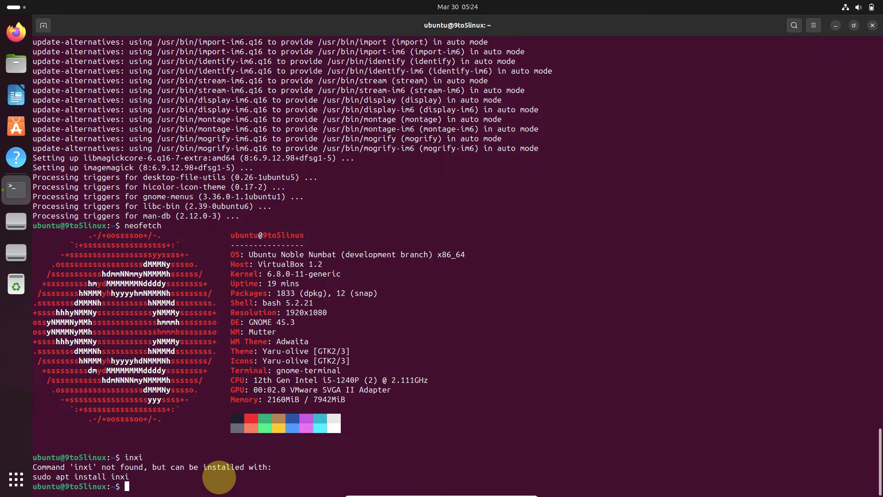
Step: Select and copy the suggested 'sudo apt install inxi' line
left_click_drag(130, 476, 35, 477)
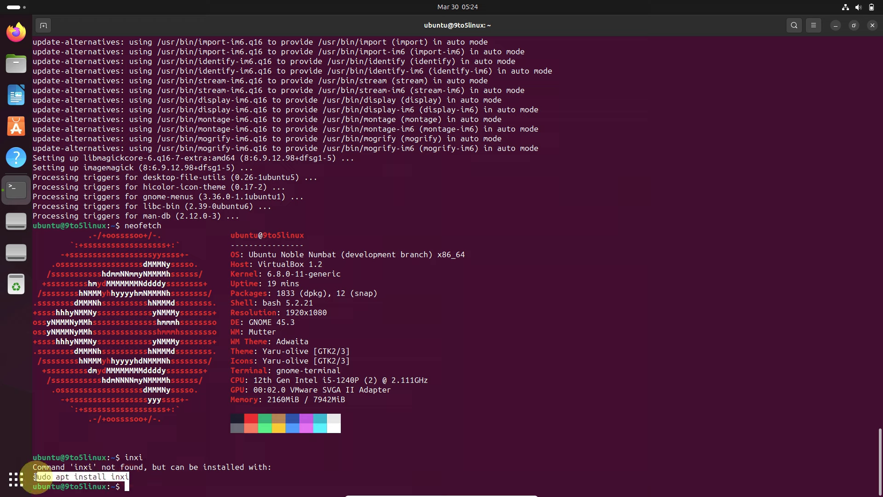
left_click_drag(36, 476, 36, 476)
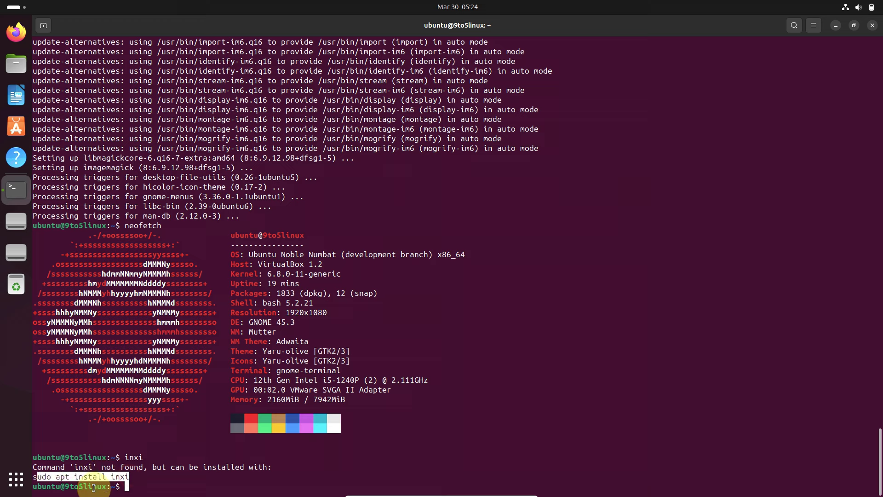
left_click(137, 483)
left_click_drag(129, 477, 41, 477)
right_click(41, 477)
left_click(71, 382)
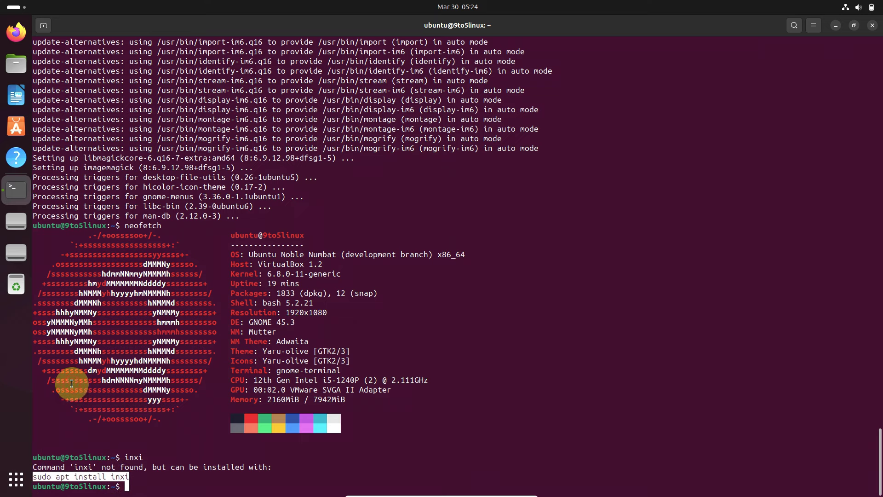
Step: Paste and run the inxi install, confirm it, then begin the inxi -sv8 report command
right_click(142, 485)
left_click(149, 421)
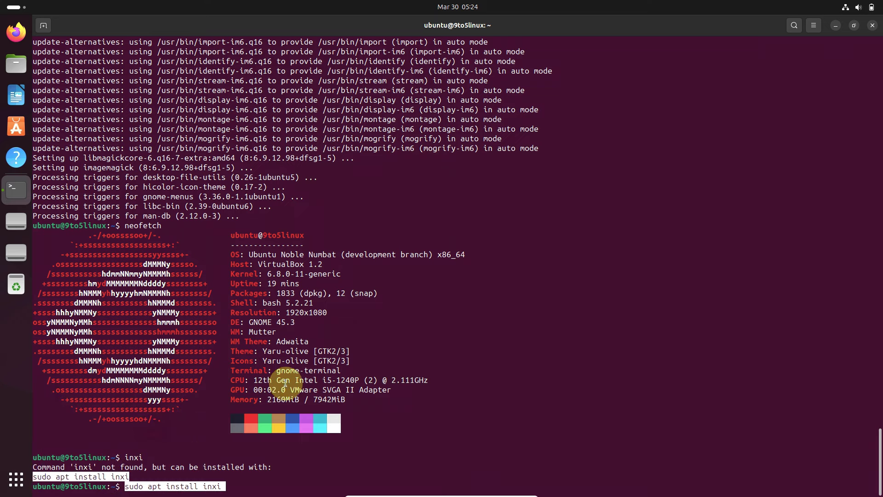
key("Return")
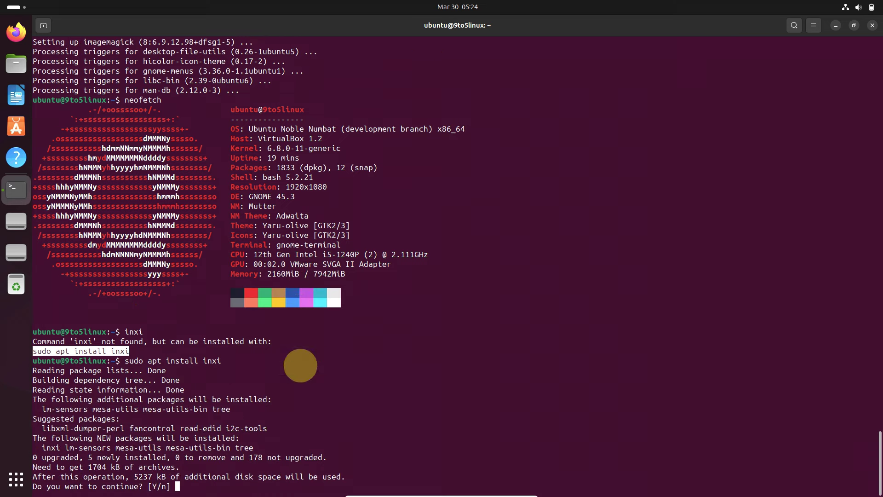
key("Return")
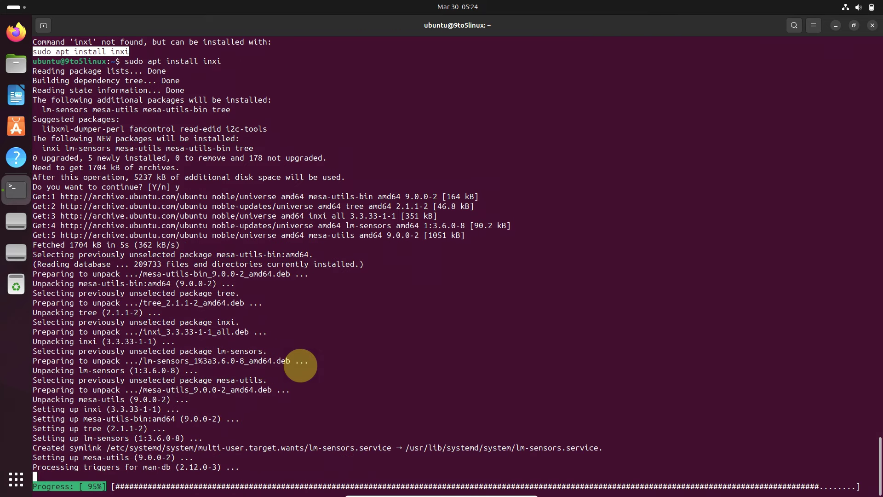
type("inxi -")
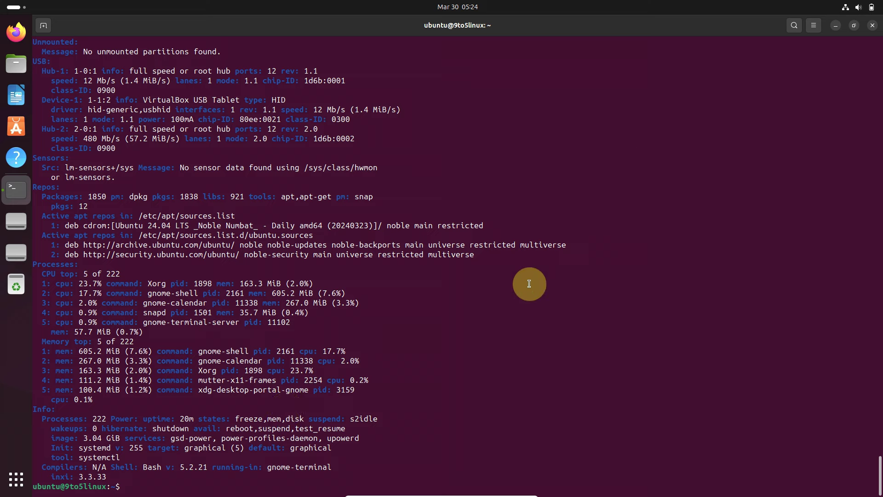
left_click(815, 27)
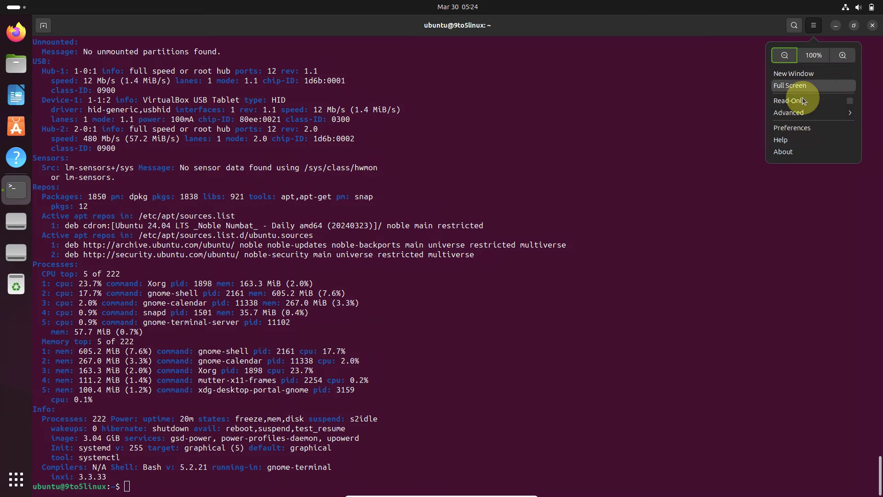
left_click(791, 132)
left_click(243, 98)
left_click(230, 90)
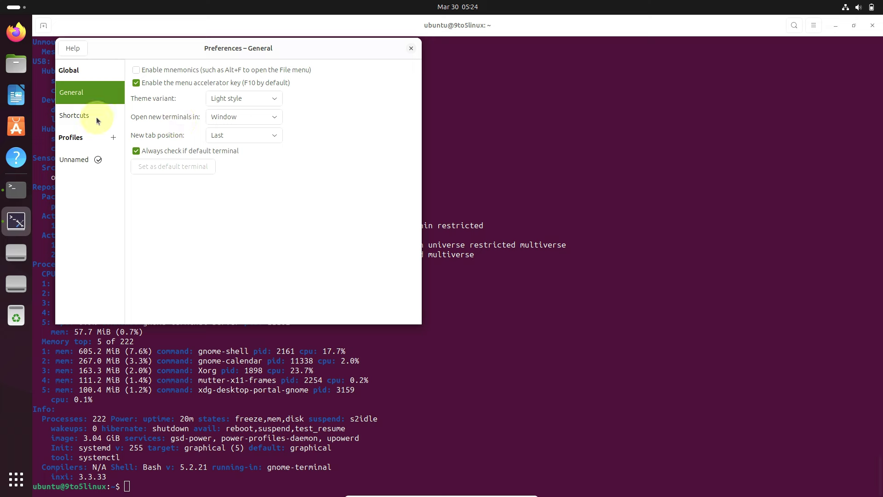
left_click(80, 149)
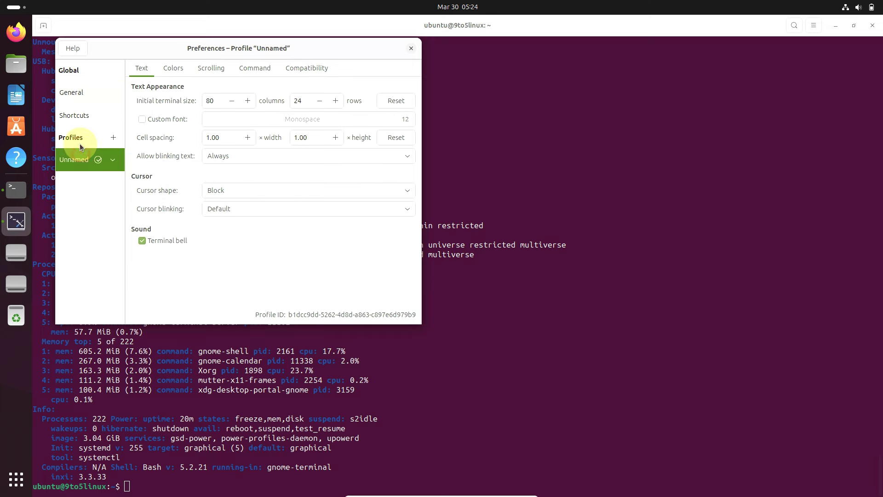
left_click(173, 68)
left_click(164, 101)
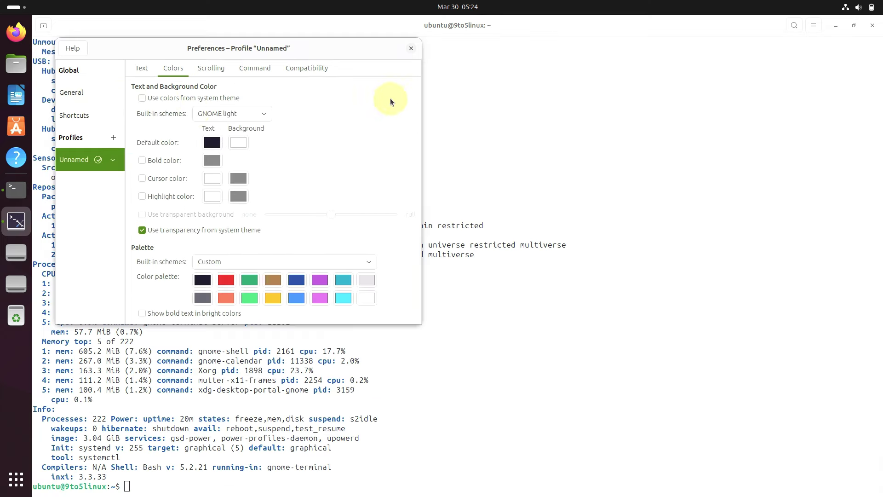
left_click(411, 49)
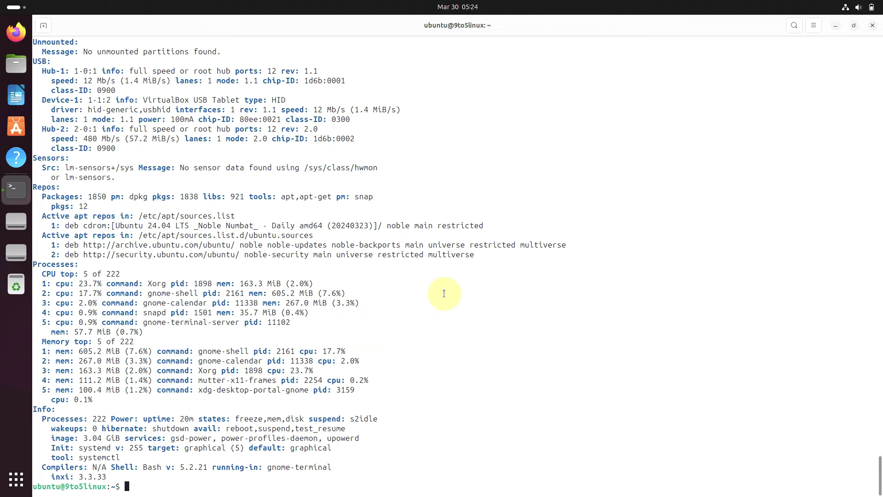
scroll(444, 293, "up", 5)
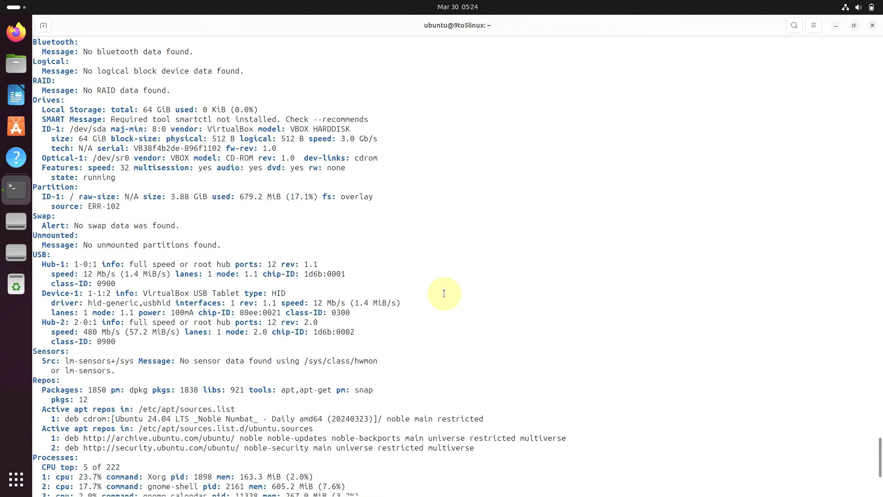
scroll(444, 293, "up", 20)
scroll(444, 293, "up", 20)
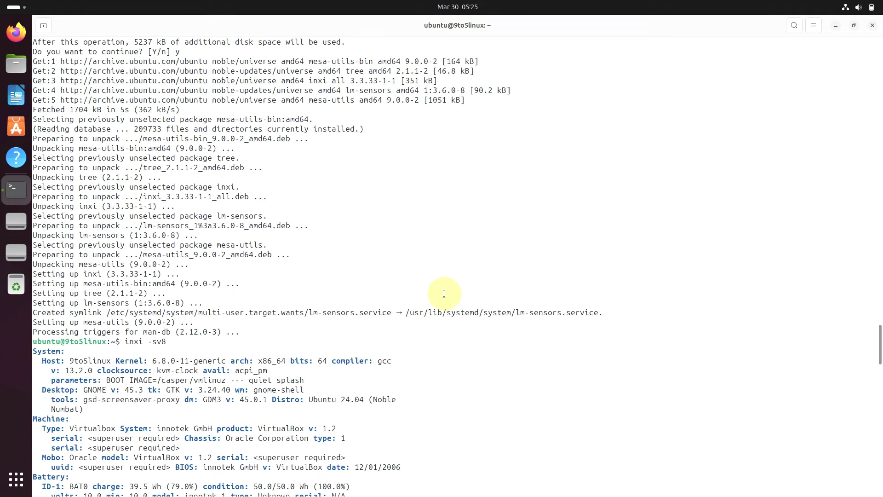
scroll(444, 294, "down", 5)
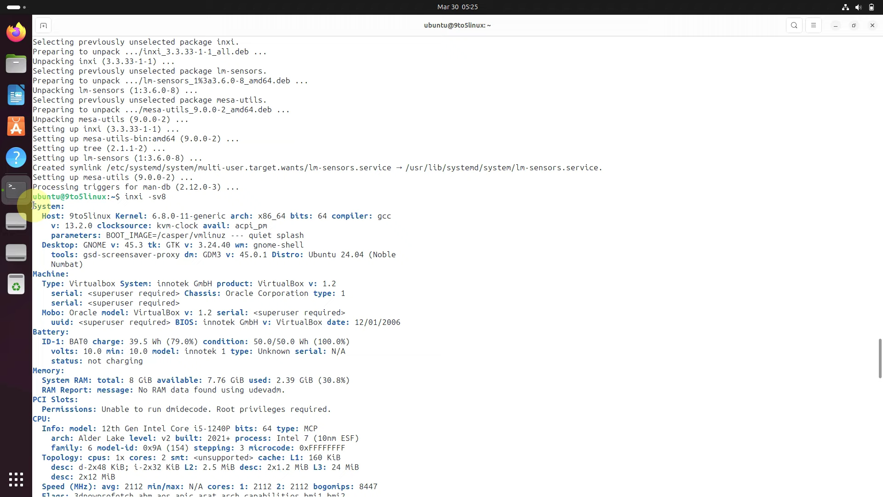
left_click_drag(33, 205, 357, 453)
scroll(361, 449, "down", 3)
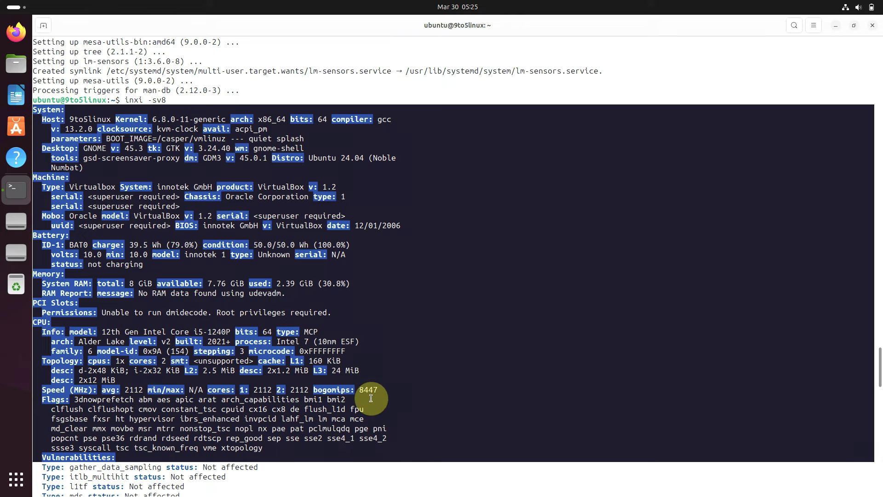
scroll(370, 398, "down", 10)
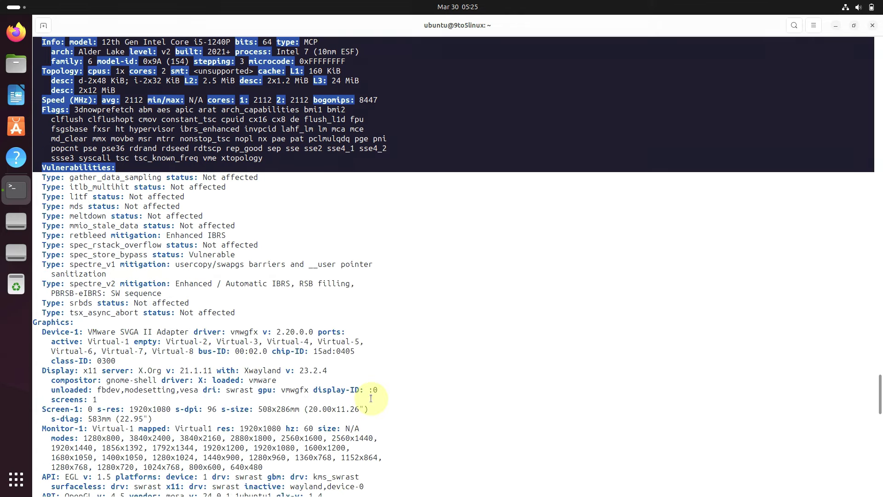
scroll(125, 372, "down", 8)
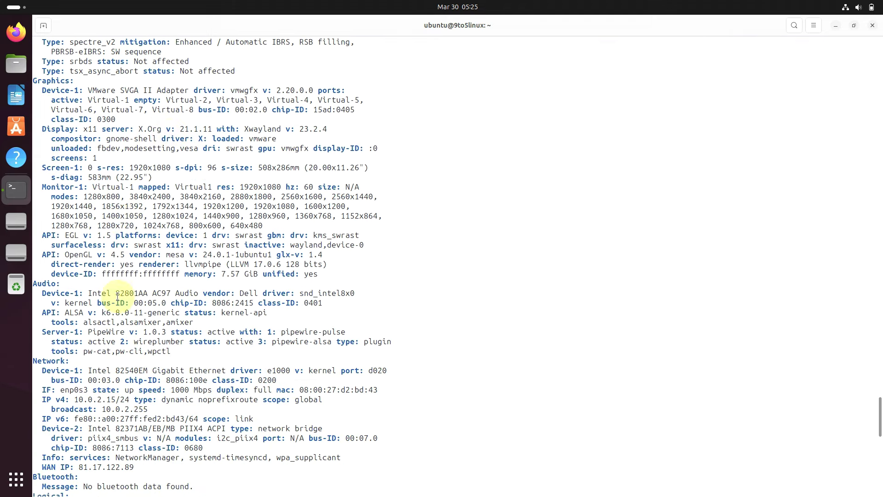
left_click_drag(32, 81, 395, 345)
scroll(395, 287, "down", 5)
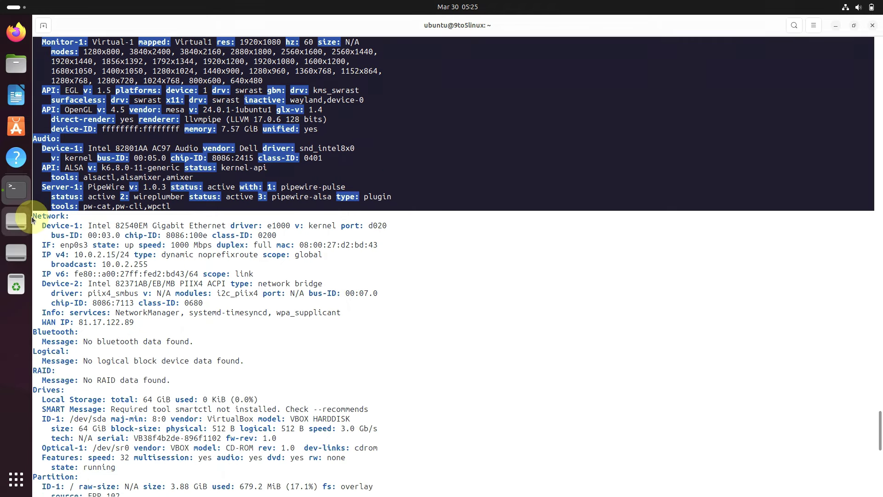
left_click_drag(34, 215, 247, 341)
scroll(247, 339, "down", 5)
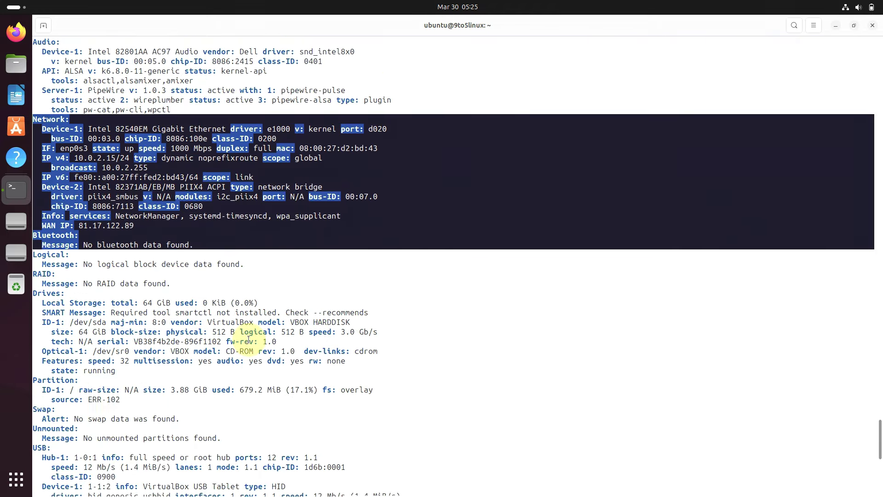
scroll(248, 339, "down", 12)
scroll(248, 340, "up", 2)
scroll(249, 339, "up", 7)
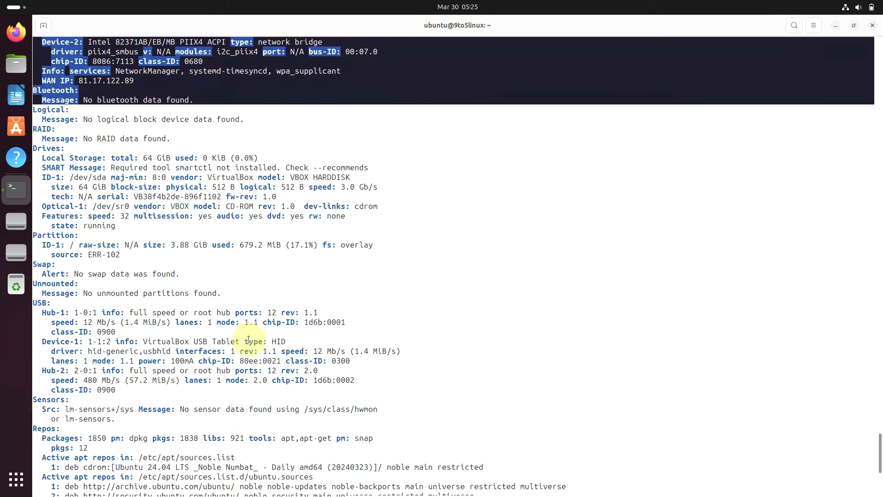
left_click(260, 297, "shift")
left_click_drag(260, 298, 297, 222)
scroll(329, 360, "down", 8)
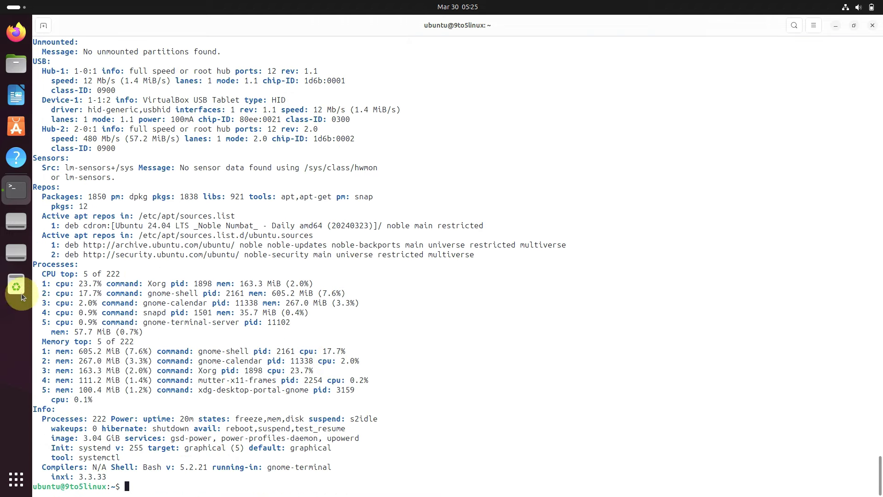
left_click_drag(33, 264, 351, 473)
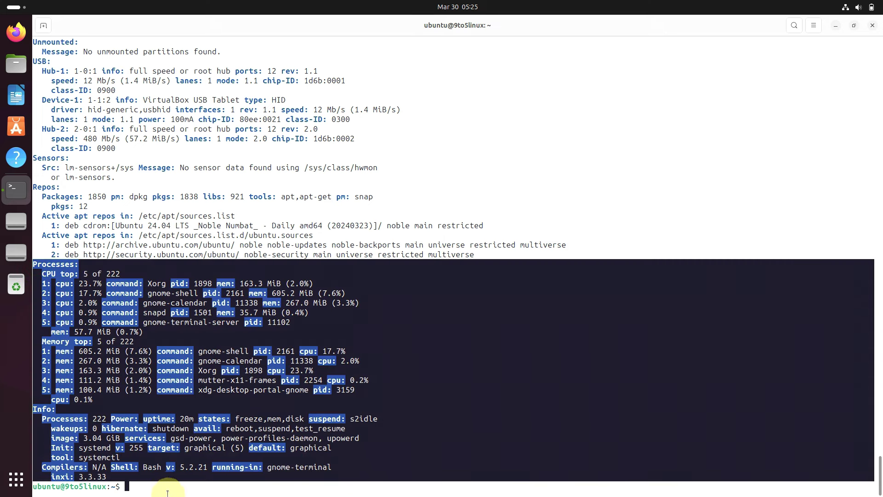
left_click(166, 492)
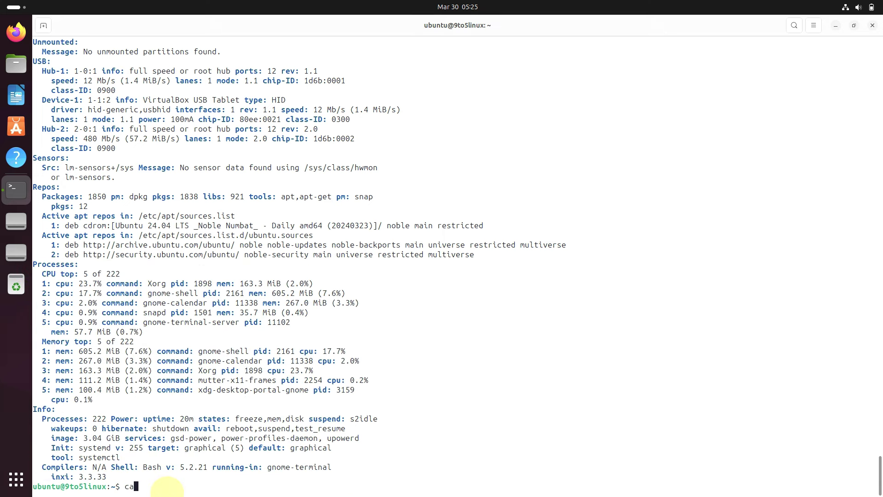
Step: Show /etc/issue (Ubuntu Noble Numbat), then run the short inxi and basic inxi -b summaries
type("cat /etc/issue")
key("Return")
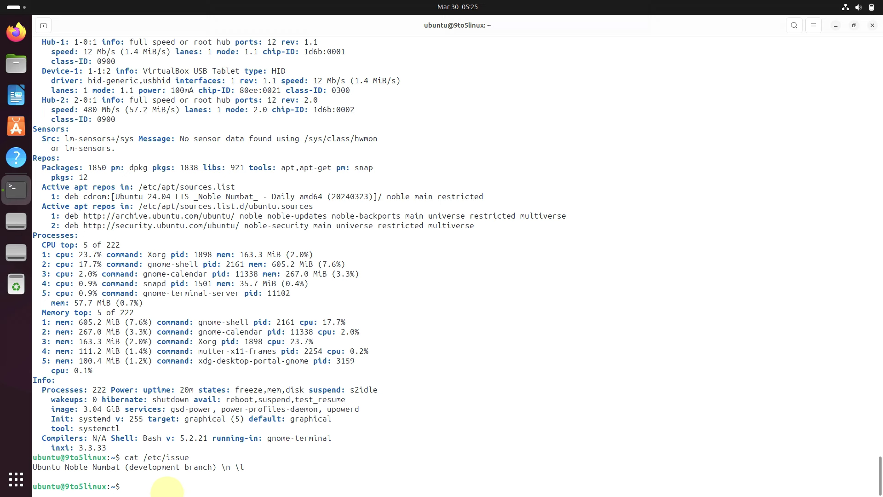
type("inxi")
key("Return")
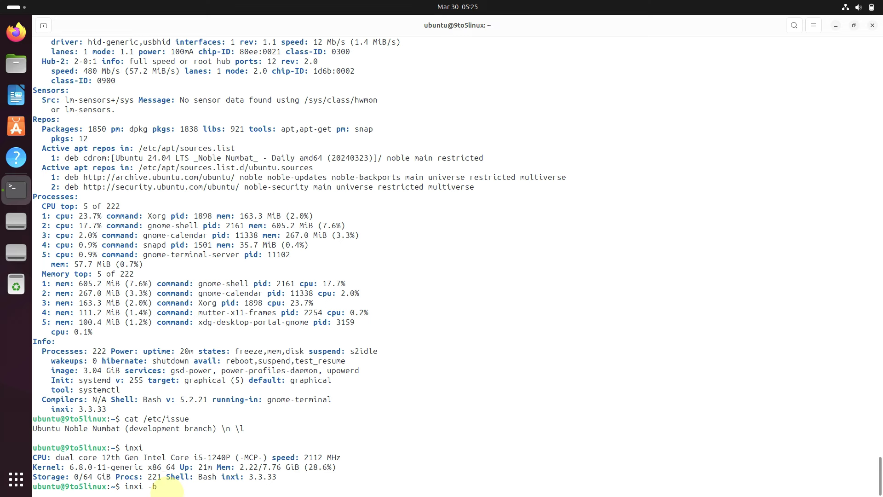
key("Return")
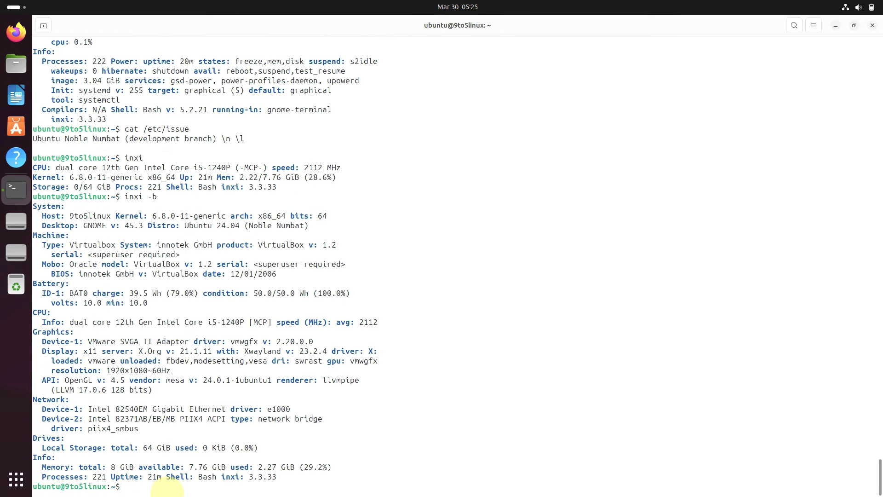
Step: Run the full inxi -F report and the graphics-only inxi -G report
type("in")
type("xi -F")
key("Return")
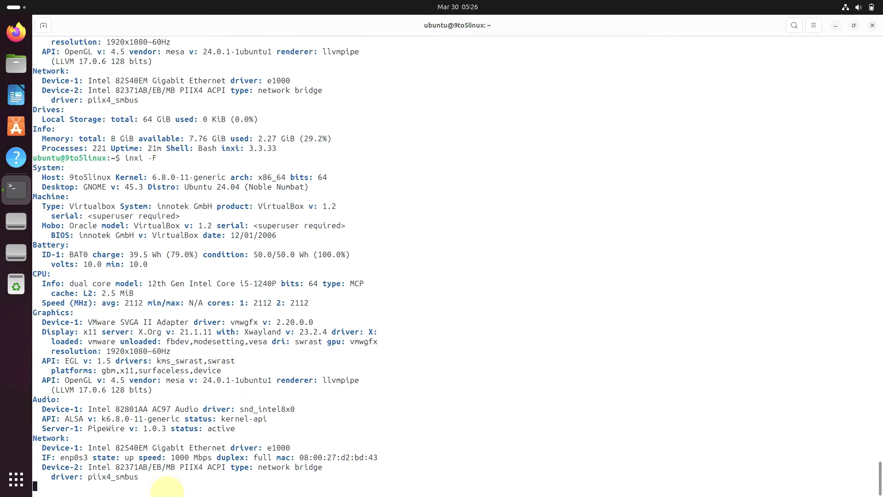
type("in")
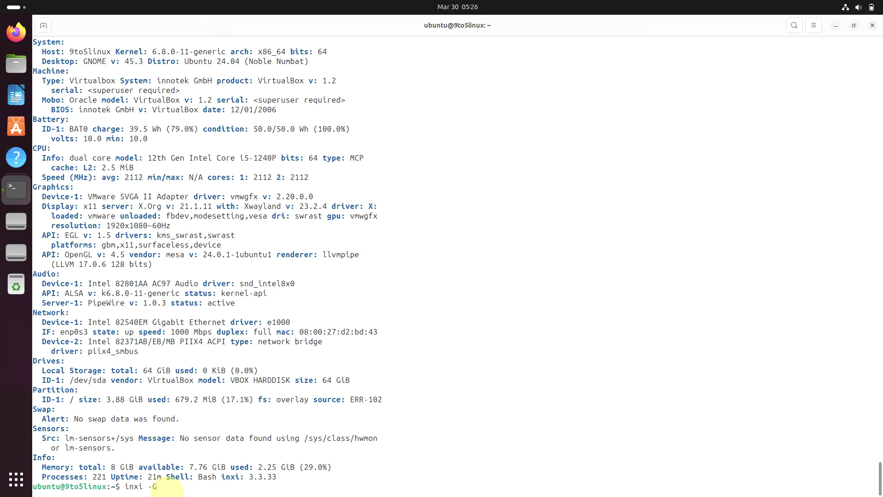
type("xi -G")
key("Return")
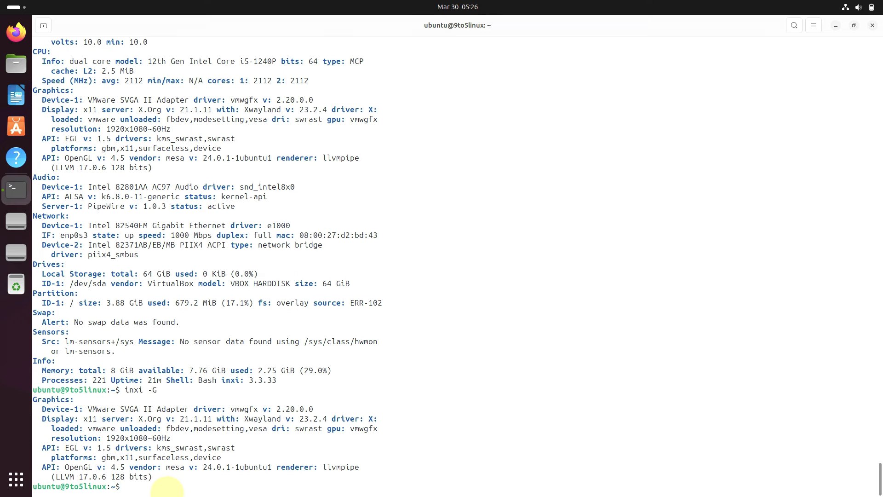